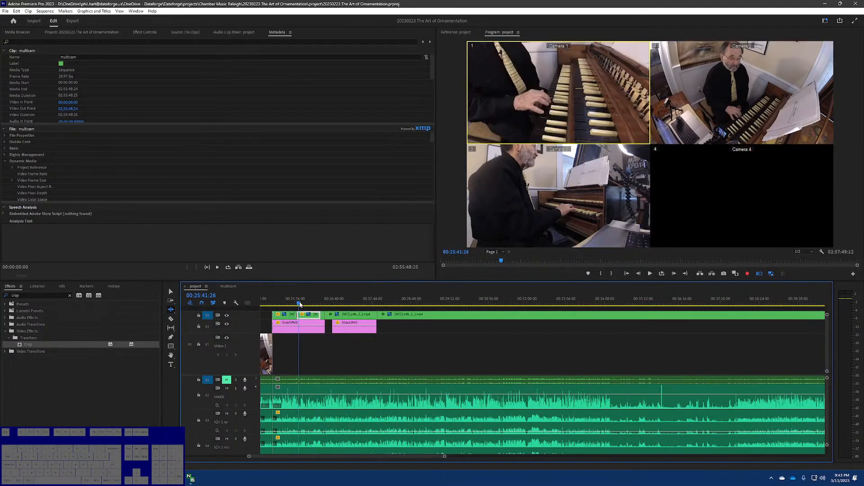
Step: Scrub through the project sequence, and examine the proxy status and proxy file columns of the clips in the video bin
{"action": "left_click_drag", "start_coordinate": [299, 304], "coordinate": [325, 303]}
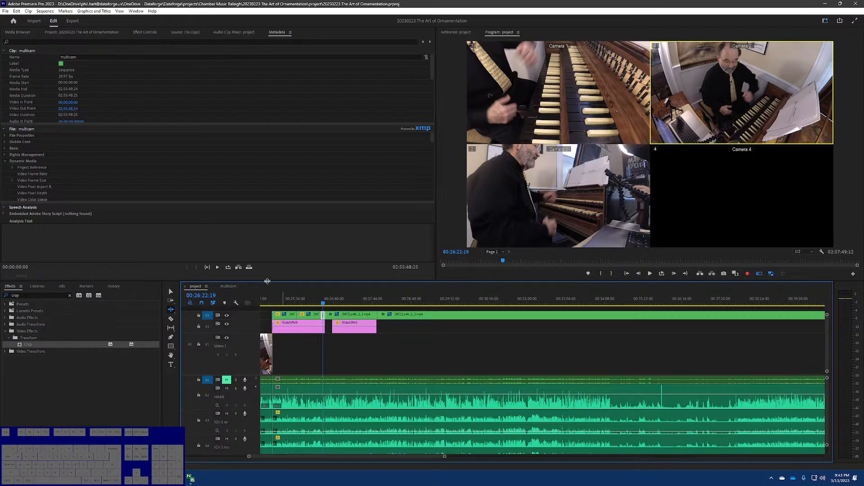
{"action": "left_click", "coordinate": [79, 32]}
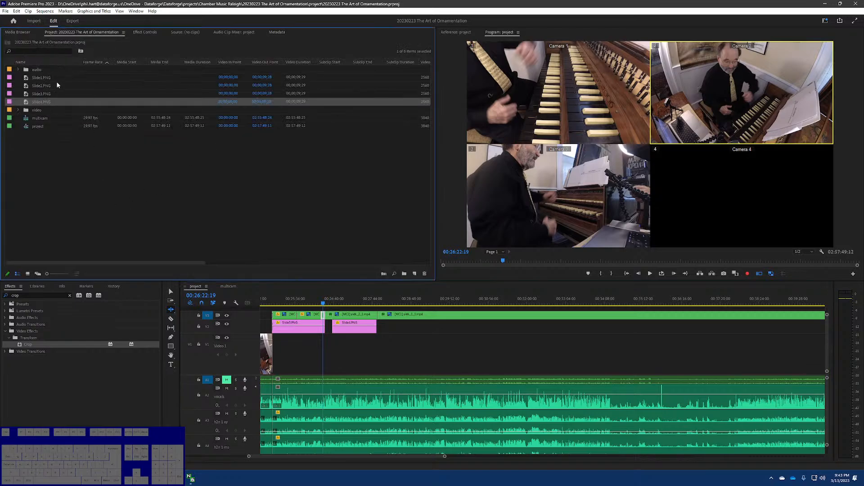
{"action": "left_click", "coordinate": [18, 70]}
{"action": "left_click", "coordinate": [18, 71]}
{"action": "left_click", "coordinate": [18, 110]}
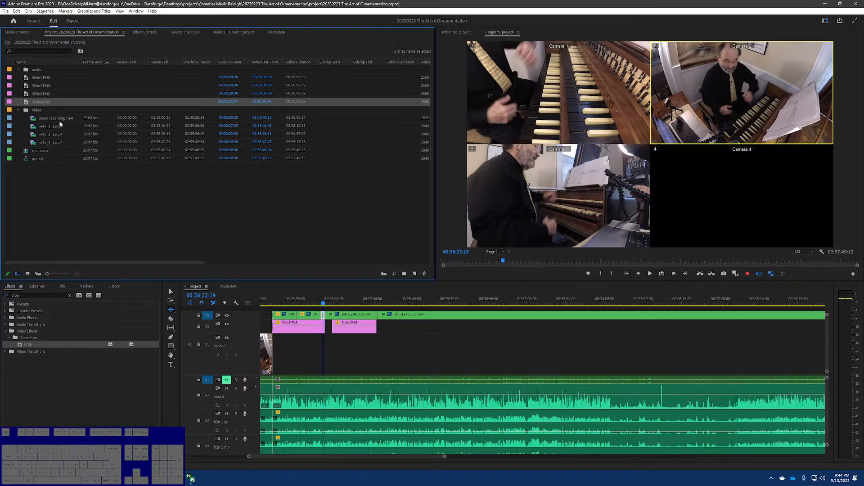
{"action": "left_click_drag", "start_coordinate": [152, 264], "coordinate": [378, 266]}
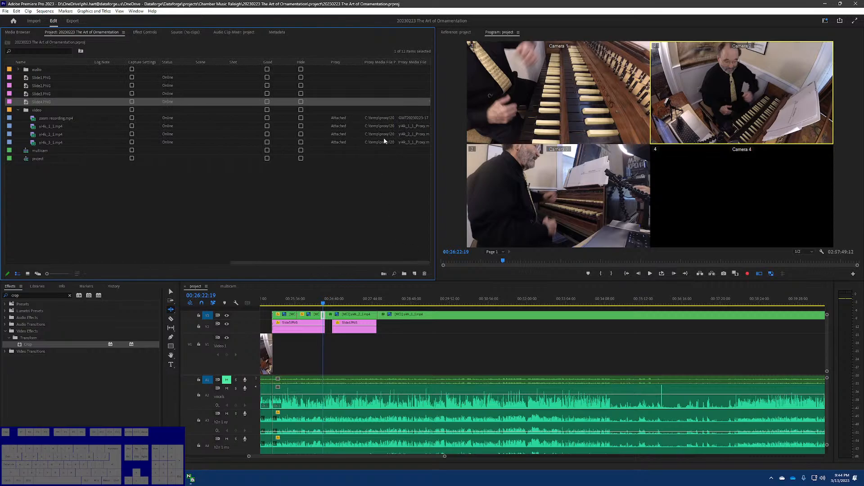
{"action": "left_click_drag", "start_coordinate": [384, 262], "coordinate": [33, 264]}
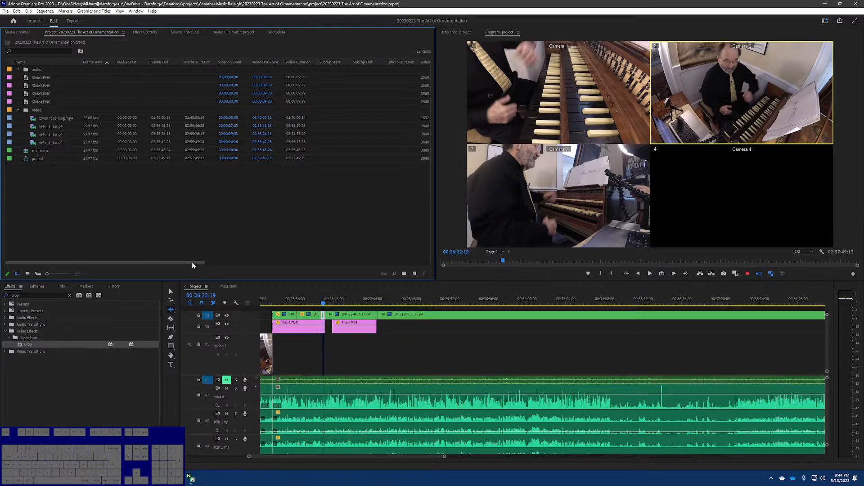
Step: Check the installed Premiere Pro version in its About information and dismiss it
{"action": "left_click", "coordinate": [153, 12]}
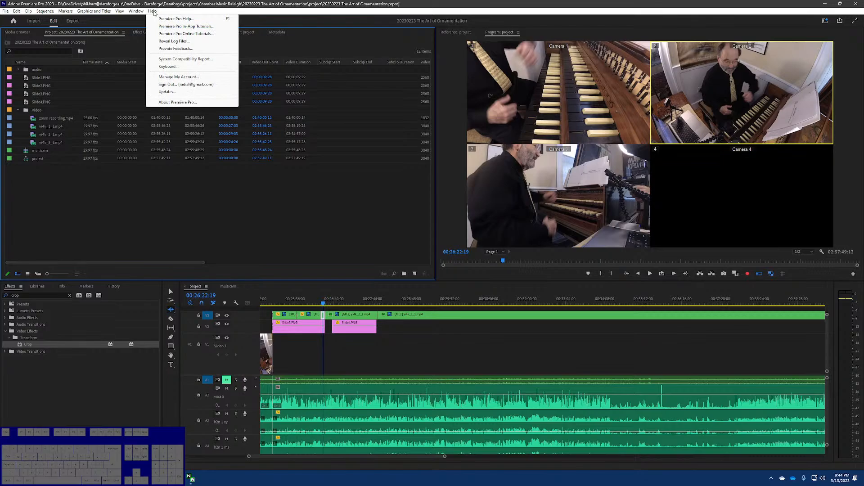
{"action": "left_click", "coordinate": [177, 103]}
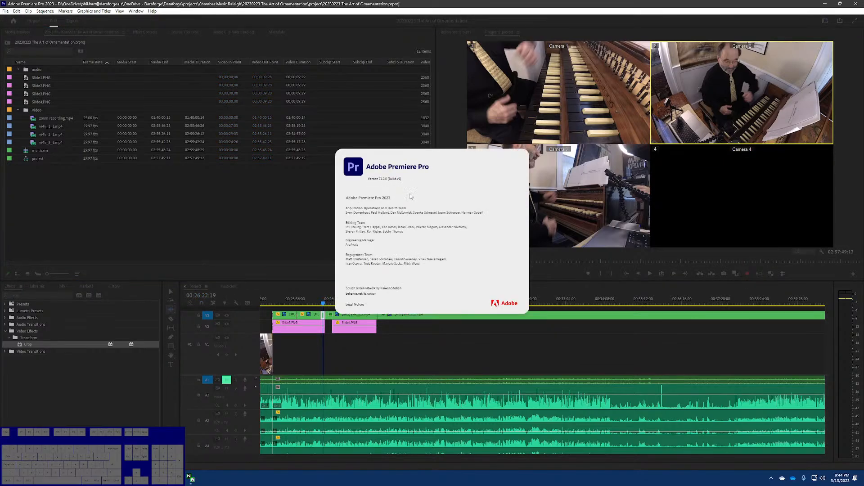
{"action": "left_click", "coordinate": [262, 206]}
Step: View the PC's processor, installed RAM and Windows specifications in the Windows system settings, and close the settings window
{"action": "key", "text": "super"}
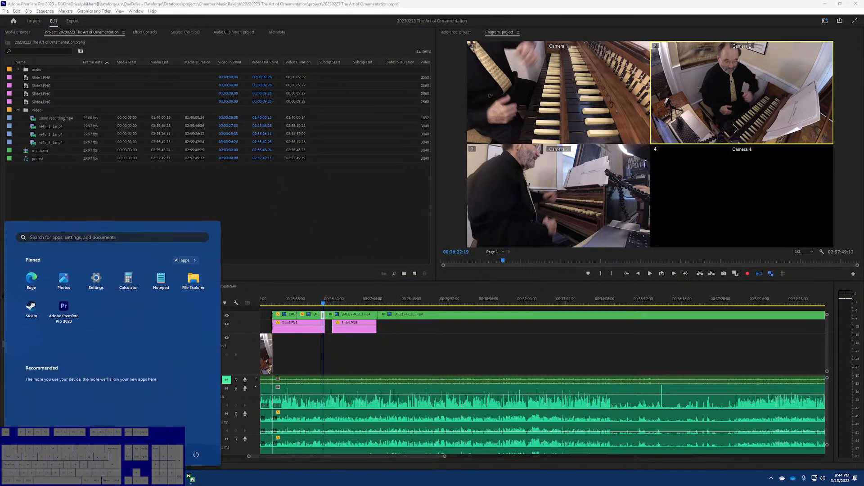
{"action": "left_click", "coordinate": [95, 279]}
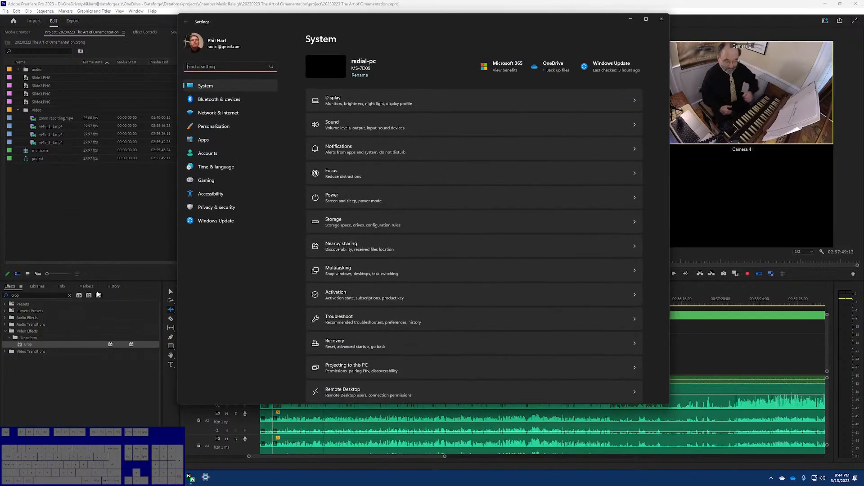
{"action": "scroll", "coordinate": [390, 319], "scroll_direction": "down", "scroll_amount": 3}
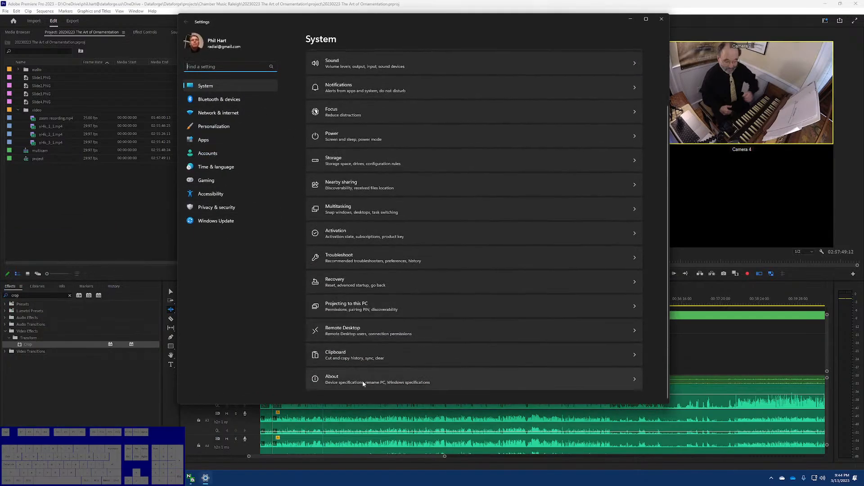
{"action": "left_click", "coordinate": [310, 382]}
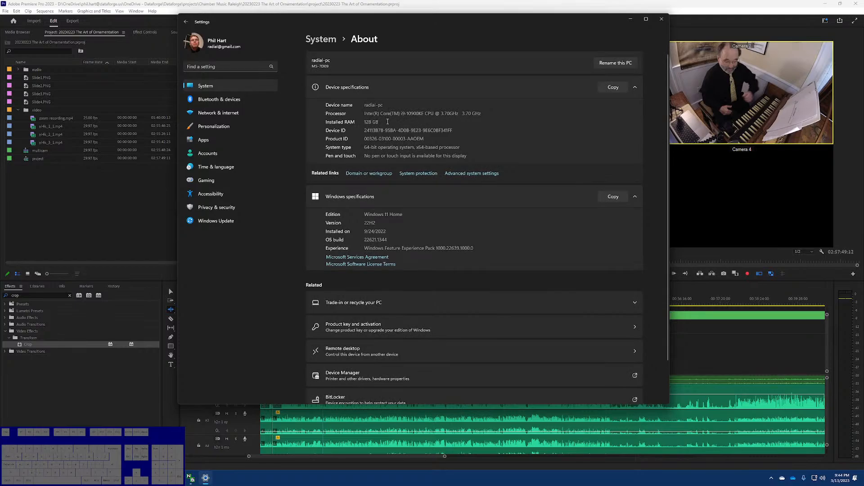
{"action": "left_click", "coordinate": [661, 19]}
Step: Inspect the display adapters and disk drives in Device Manager, including the Samsung NVMe drive, and close it
{"action": "key", "text": "super+x"}
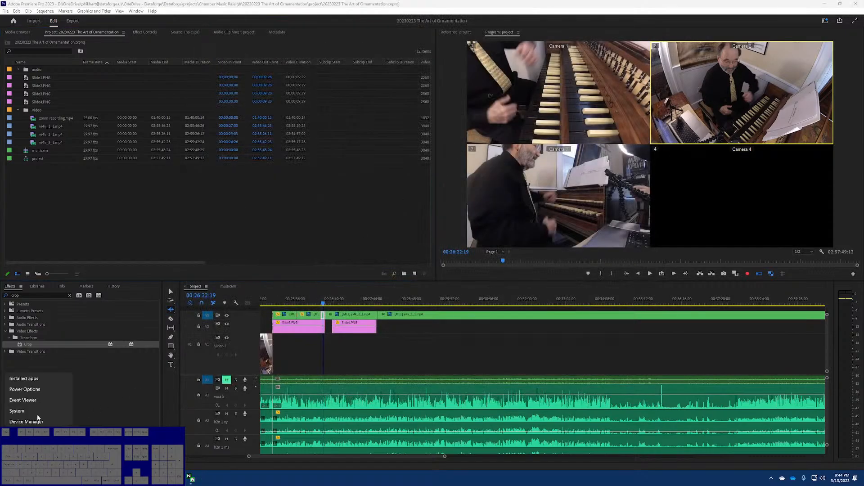
{"action": "left_click", "coordinate": [40, 330]}
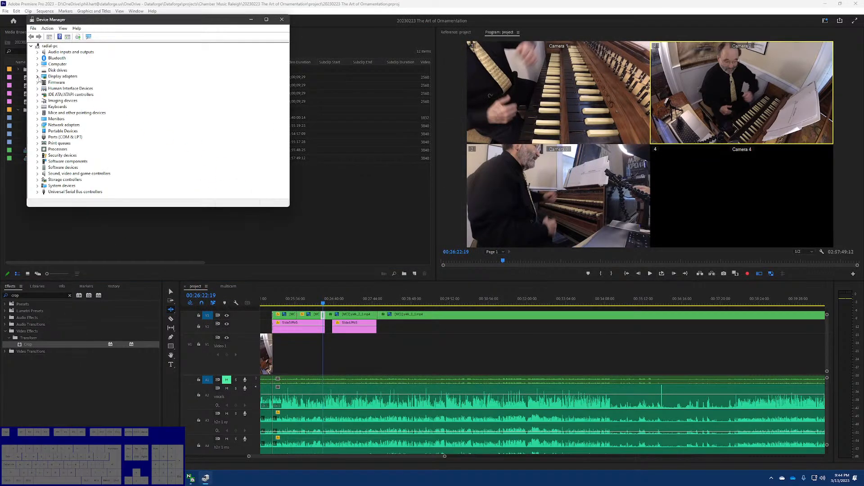
{"action": "left_click", "coordinate": [38, 77]}
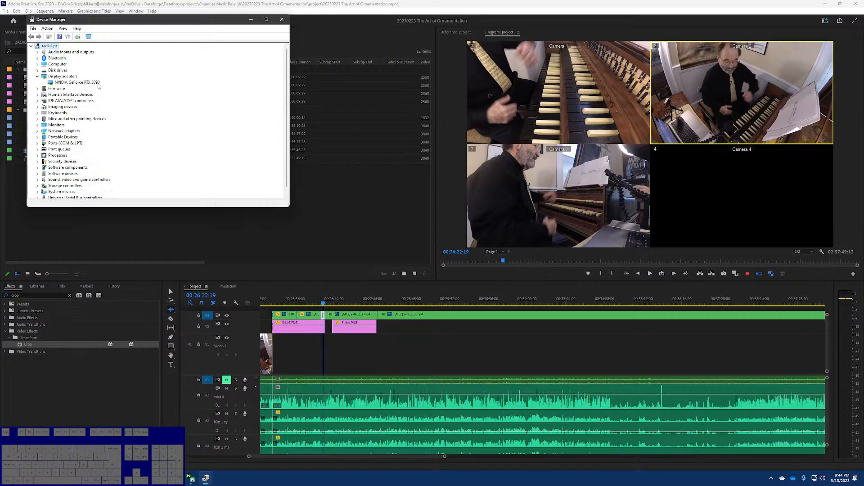
{"action": "left_click", "coordinate": [38, 71]}
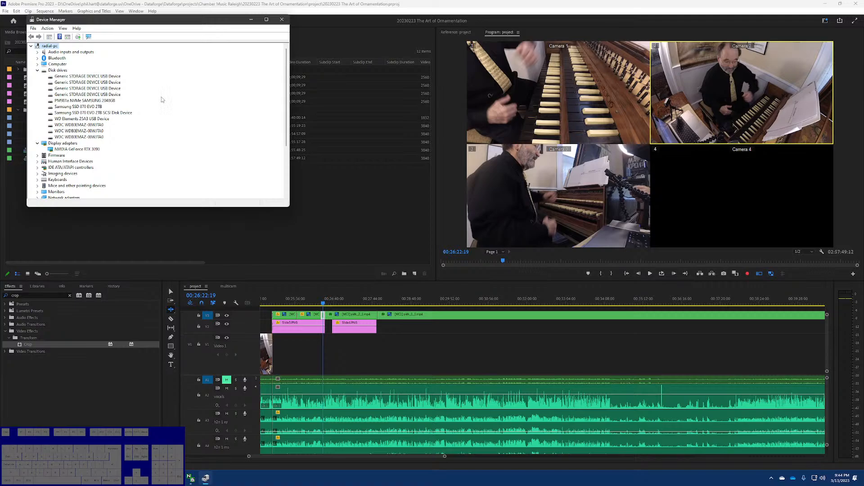
{"action": "left_click", "coordinate": [102, 100]}
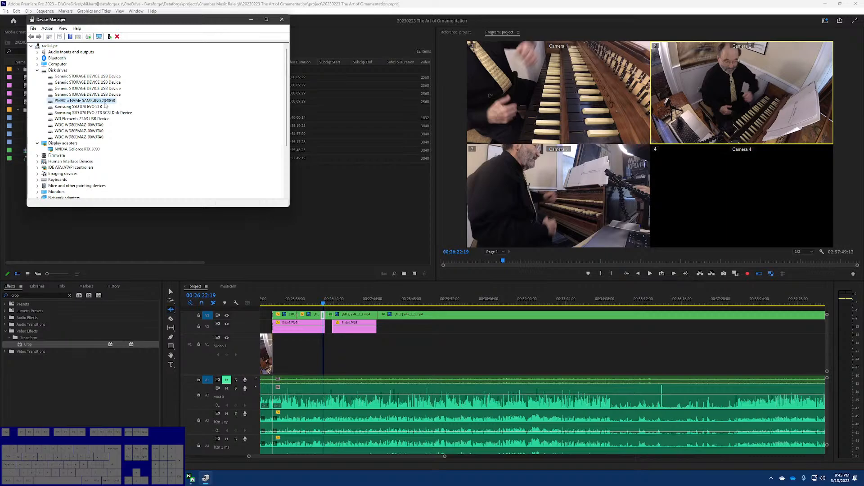
{"action": "left_click", "coordinate": [282, 20]}
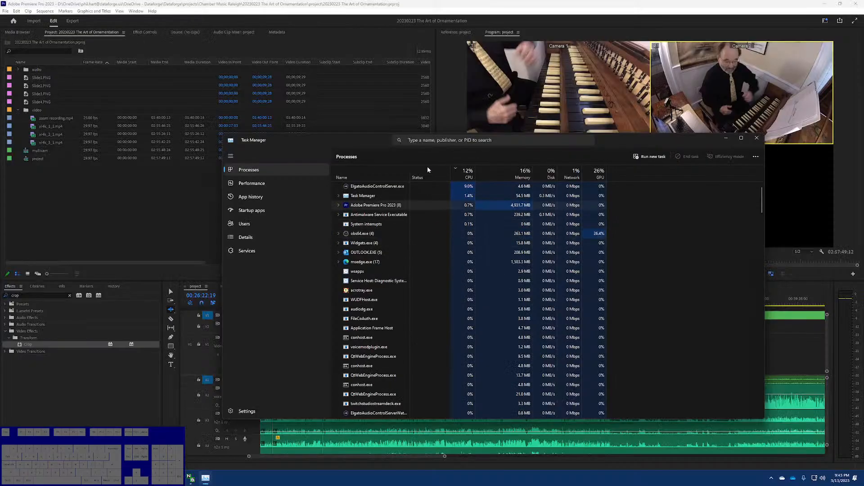
Step: Examine running processes in Task Manager sorted by CPU and by memory use, and close Task Manager
{"action": "left_click_drag", "start_coordinate": [355, 141], "coordinate": [295, 106]}
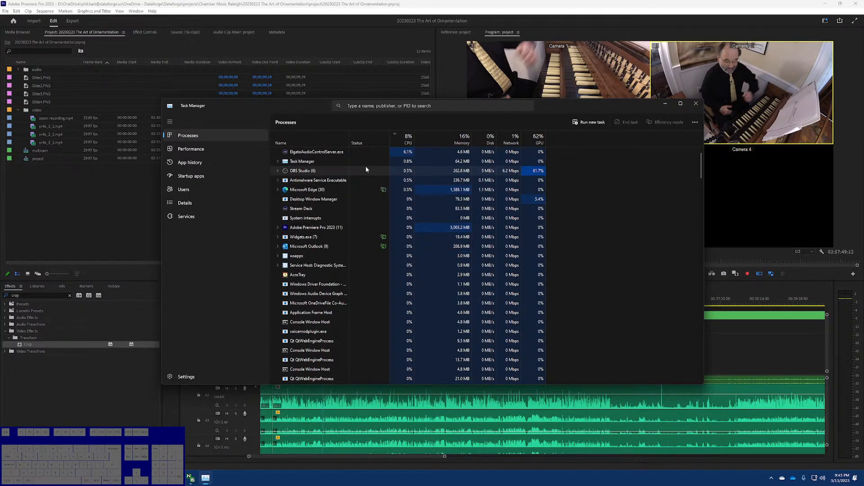
{"action": "left_click", "coordinate": [408, 136]}
{"action": "left_click", "coordinate": [407, 136]}
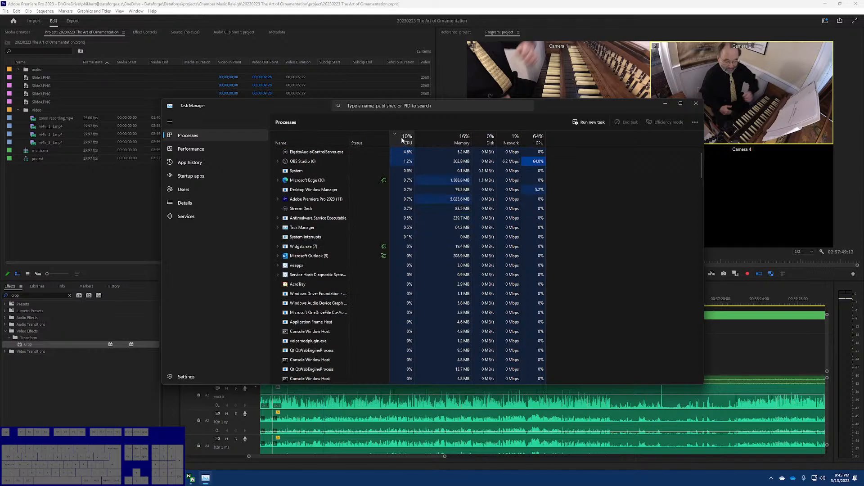
{"action": "left_click", "coordinate": [450, 140]}
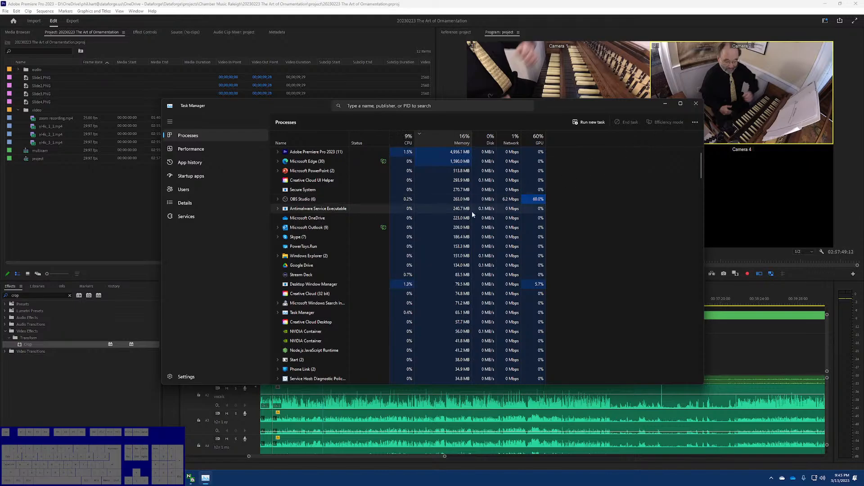
{"action": "left_click", "coordinate": [695, 103]}
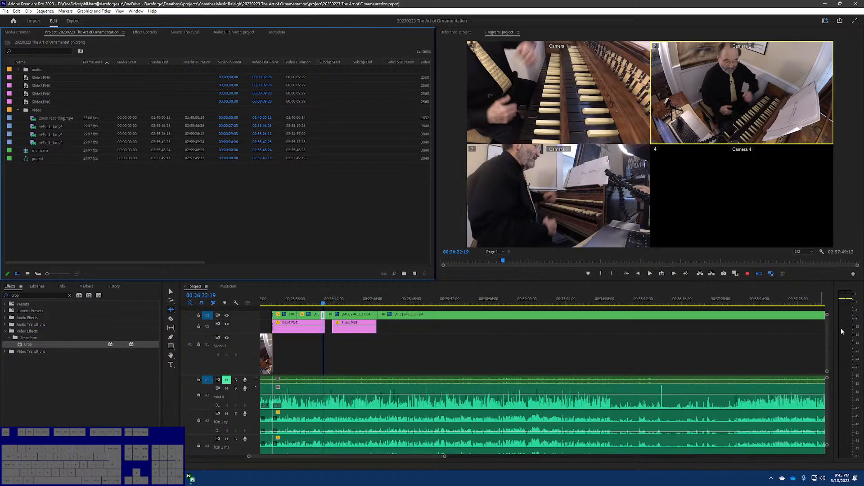
Step: Test playback of the project sequence from several points in the timeline, ending with the playhead at 00:24:31:02
{"action": "left_click", "coordinate": [418, 300]}
{"action": "key", "text": "space"}
{"action": "key", "text": "space"}
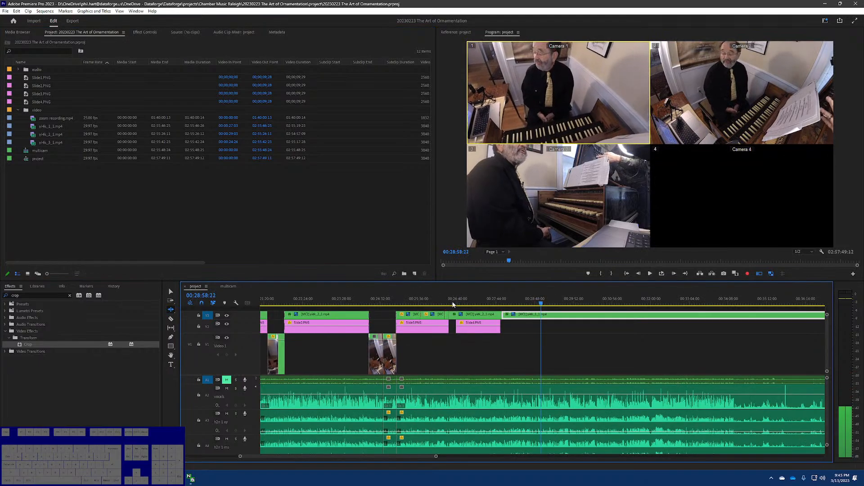
{"action": "left_click", "coordinate": [377, 299]}
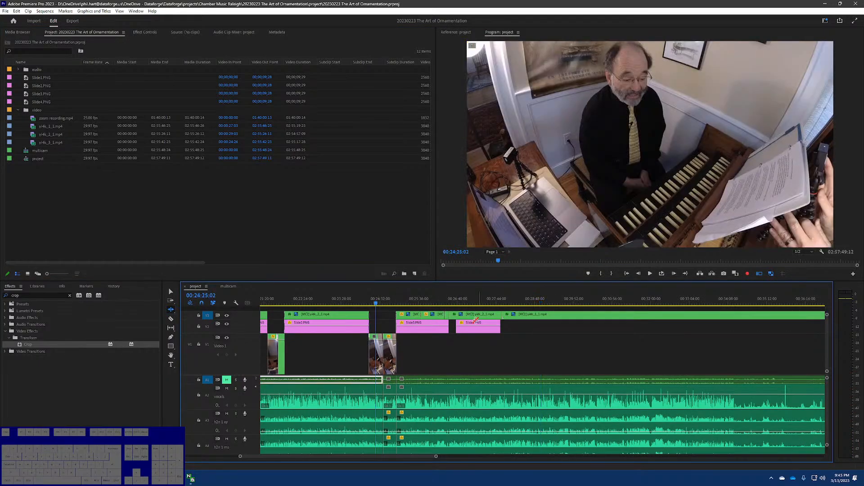
{"action": "key", "text": "a"}
{"action": "key", "text": "space"}
{"action": "scroll", "coordinate": [464, 323], "scroll_direction": "up", "scroll_amount": 3}
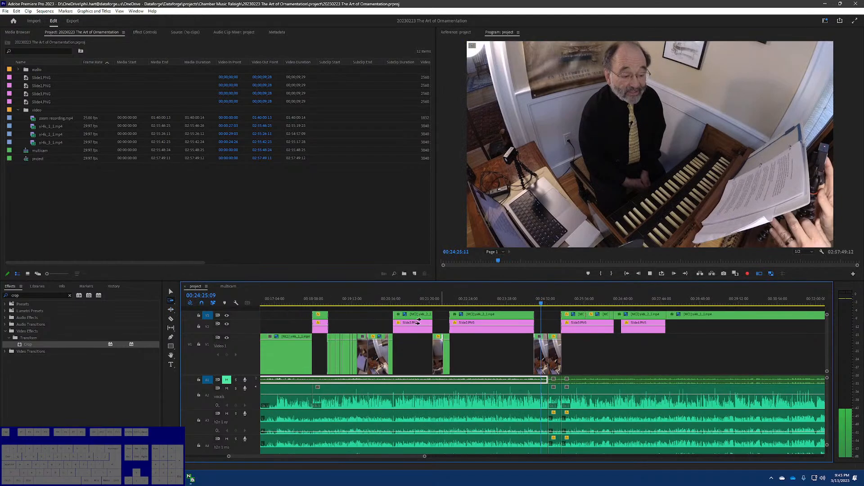
{"action": "key", "text": "space"}
{"action": "left_click", "coordinate": [545, 304]}
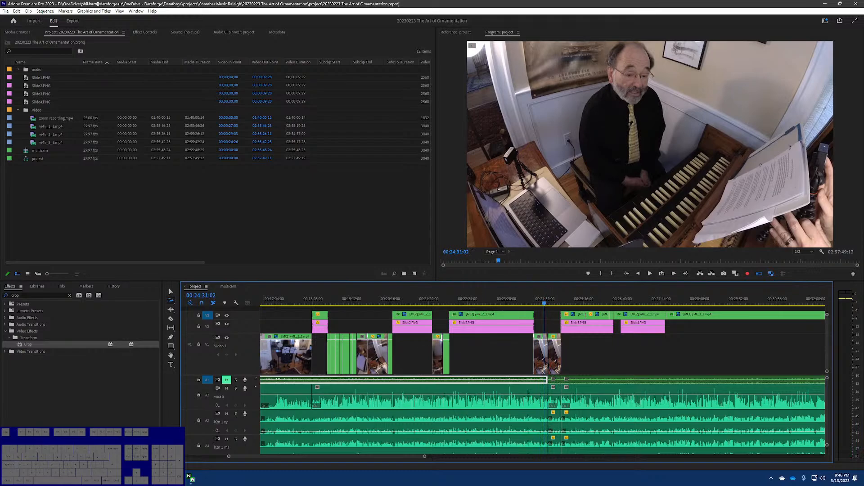
Step: Launch Blackmagic Disk Speed Test from the Blackmagic Design folder of installed apps
{"action": "left_click", "coordinate": [10, 478]}
{"action": "left_click", "coordinate": [185, 260]}
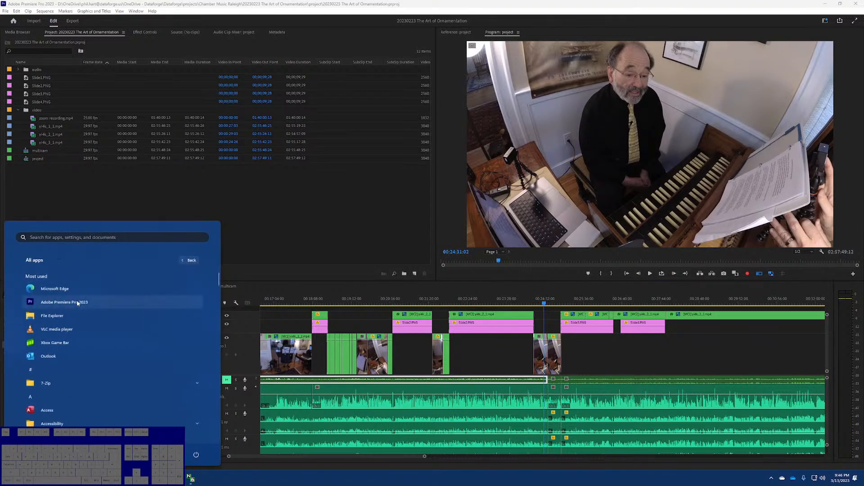
{"action": "scroll", "coordinate": [81, 357], "scroll_direction": "down", "scroll_amount": 5}
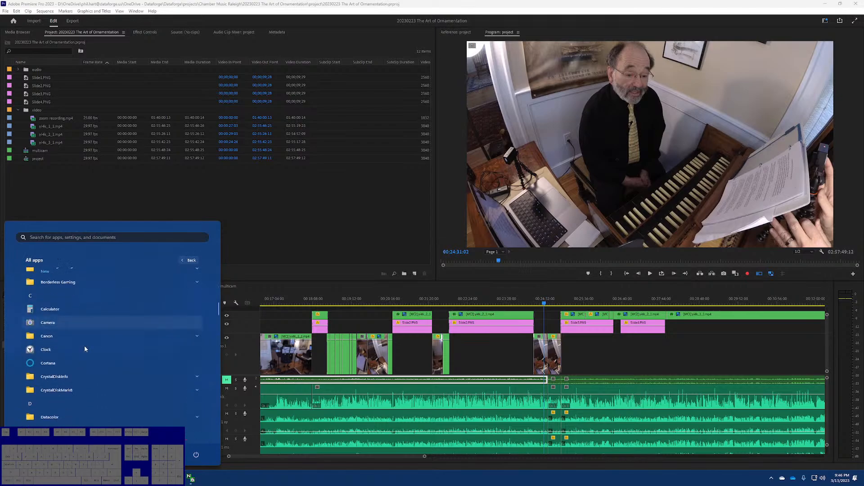
{"action": "left_click", "coordinate": [82, 373]}
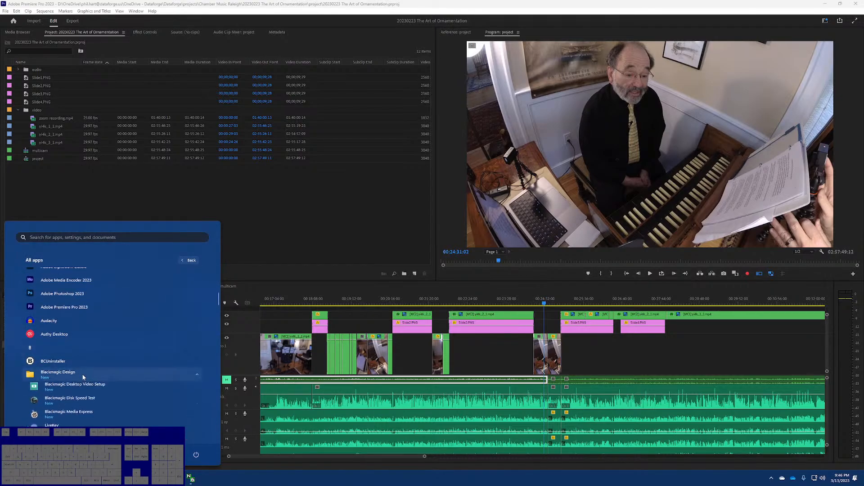
{"action": "left_click", "coordinate": [87, 402]}
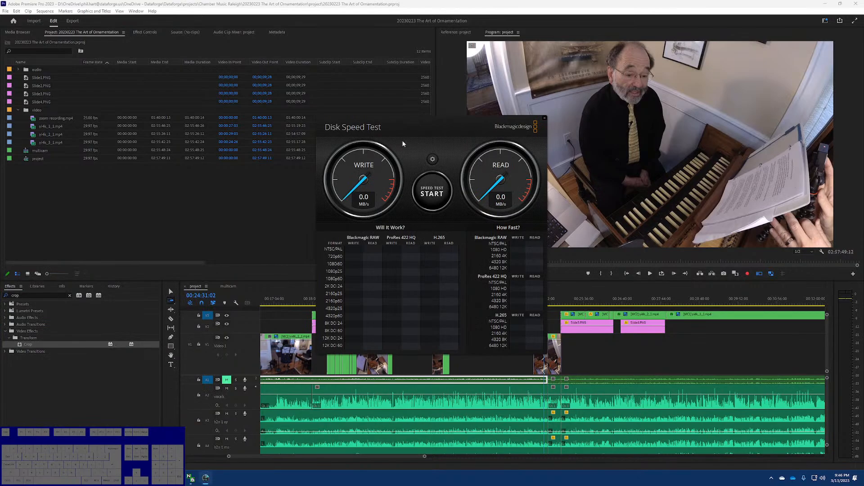
Step: Try to set Local Disk (C:) as the target drive for the disk speed test
{"action": "left_click", "coordinate": [432, 159]}
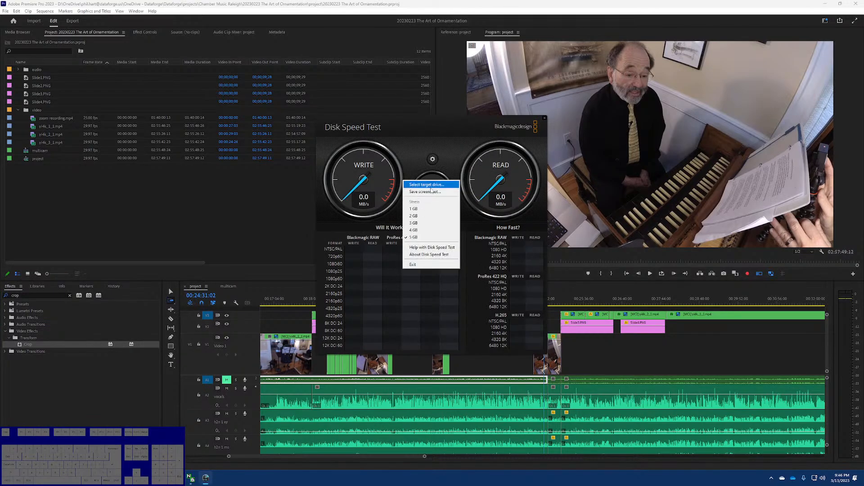
{"action": "left_click", "coordinate": [434, 185]}
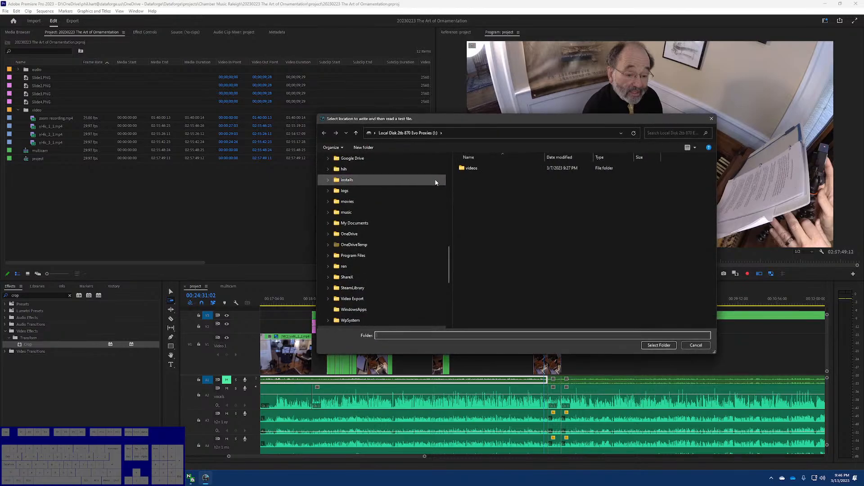
{"action": "left_click_drag", "start_coordinate": [450, 269], "coordinate": [450, 187]}
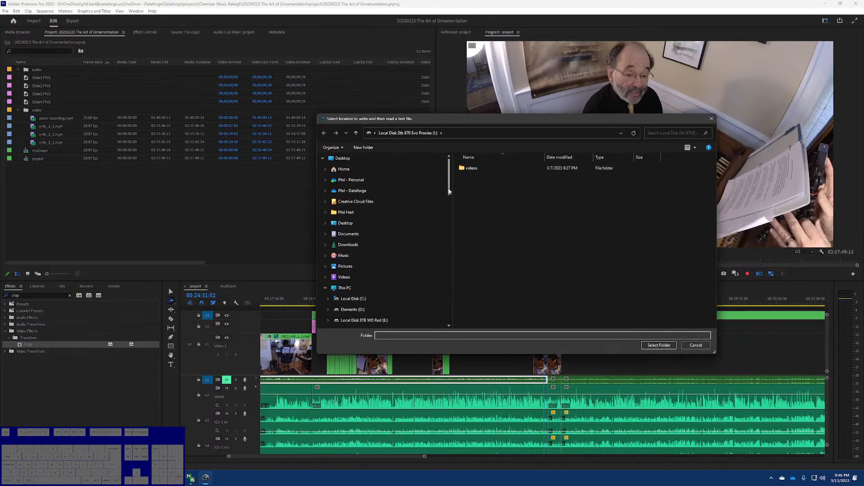
{"action": "left_click", "coordinate": [365, 298]}
{"action": "left_click", "coordinate": [658, 345]}
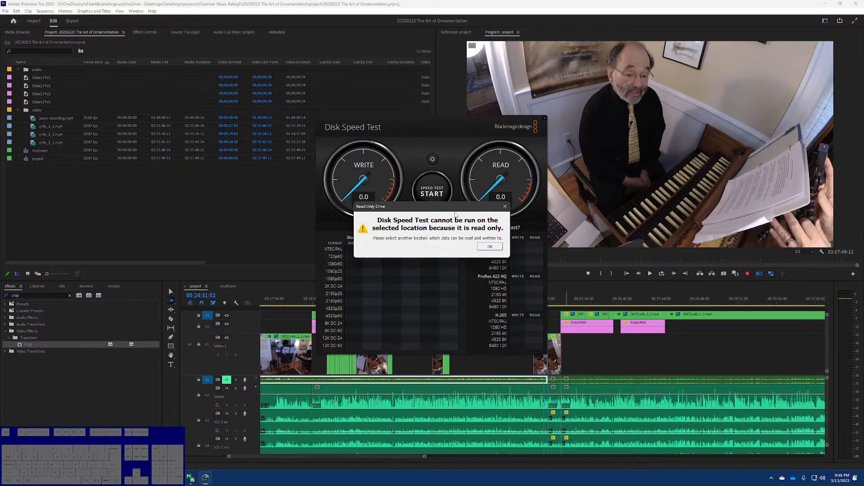
{"action": "left_click", "coordinate": [490, 247]}
Step: View the version information of Disk Speed Test
{"action": "left_click", "coordinate": [432, 160]}
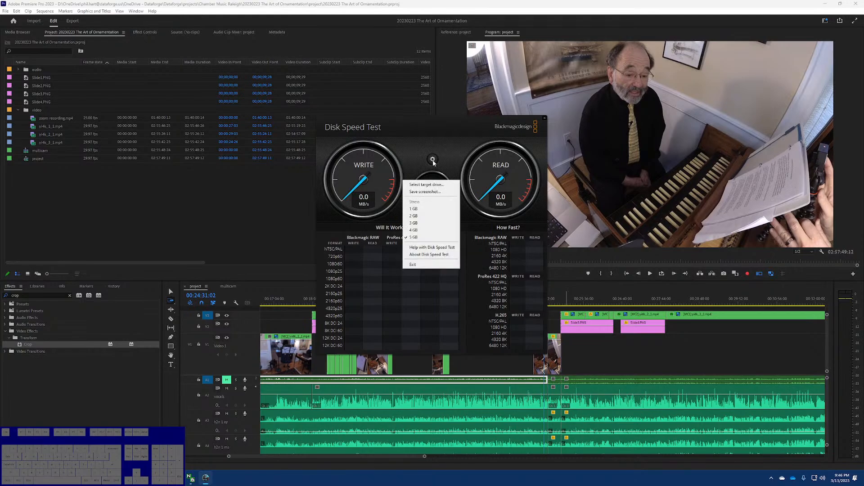
{"action": "left_click", "coordinate": [439, 255]}
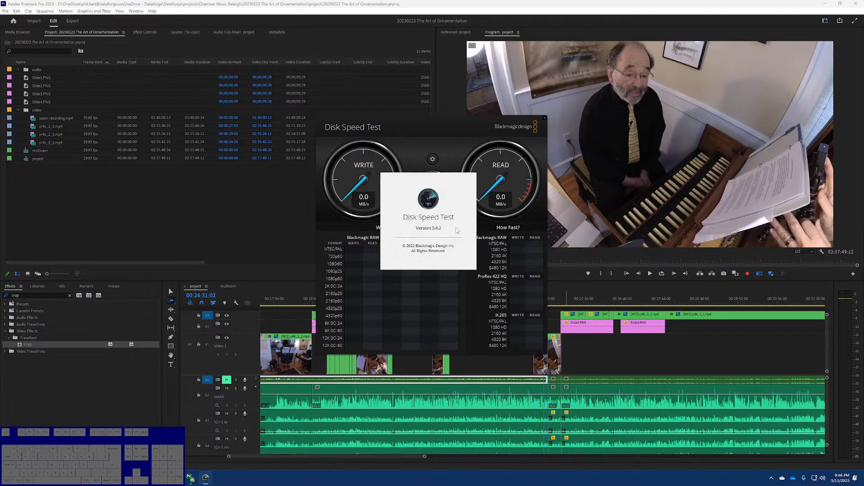
Step: Try again to target Local Disk (C:) for the speed test, and close Disk Speed Test
{"action": "left_click", "coordinate": [434, 173]}
{"action": "left_click", "coordinate": [432, 159]}
{"action": "left_click", "coordinate": [432, 183]}
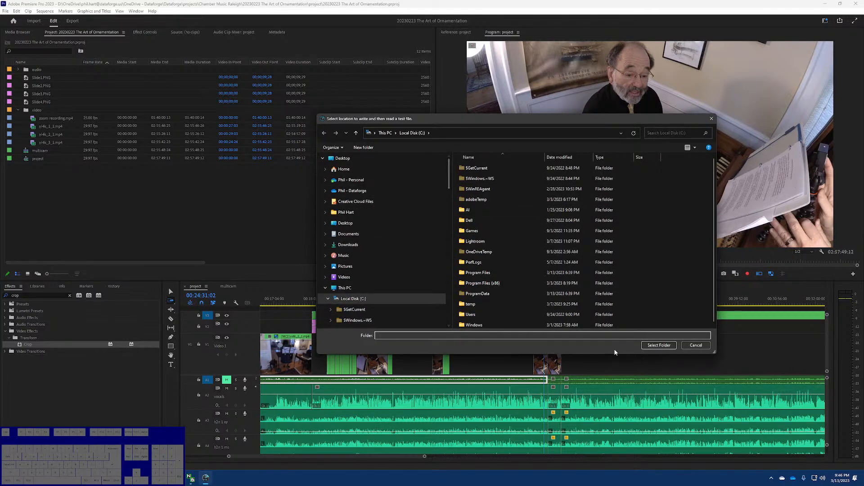
{"action": "left_click", "coordinate": [656, 345]}
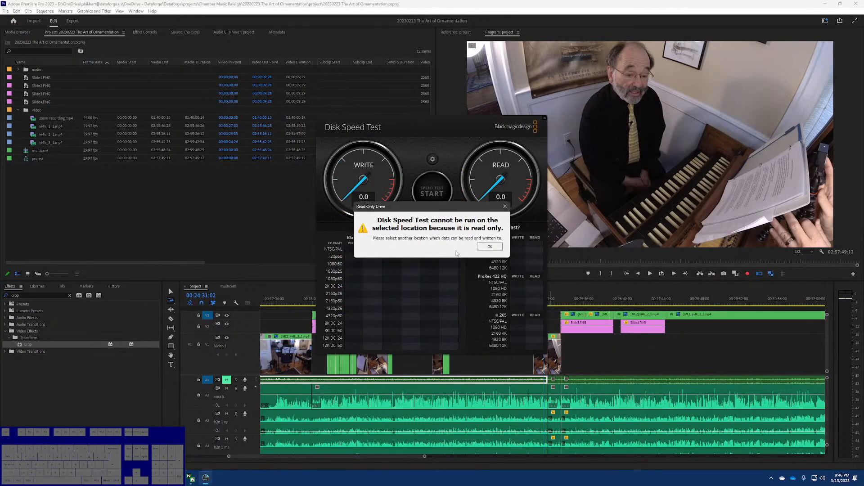
{"action": "left_click", "coordinate": [490, 246]}
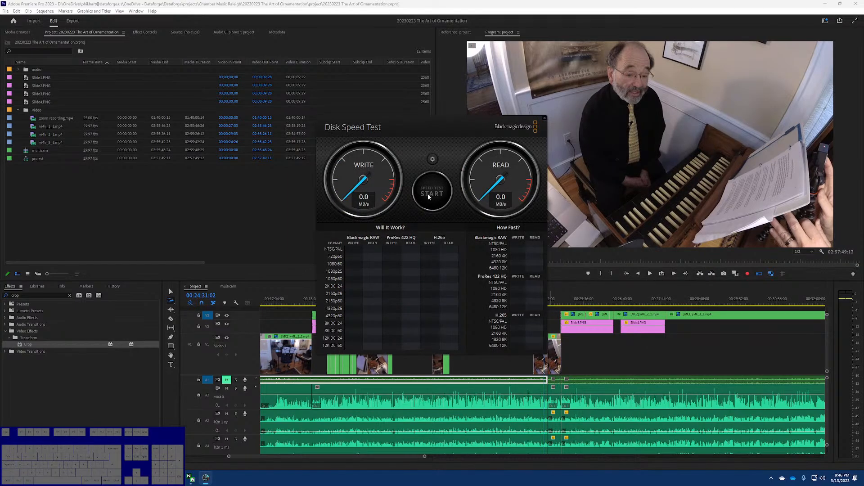
{"action": "left_click", "coordinate": [545, 118]}
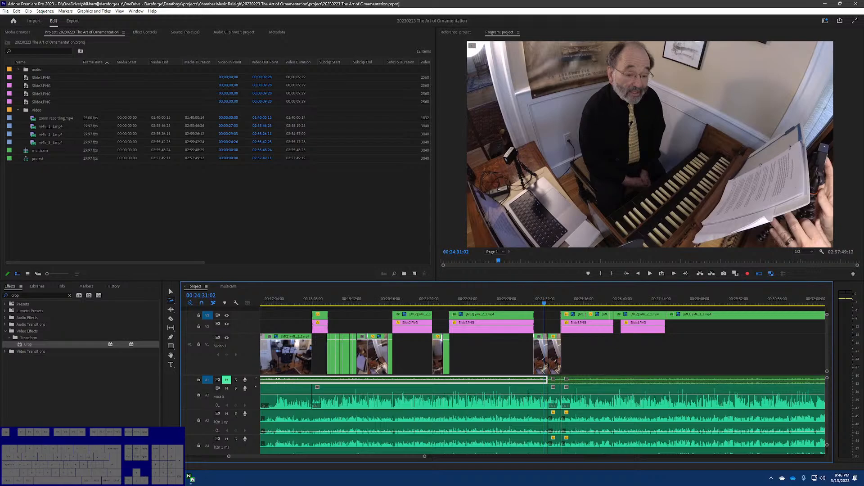
Step: Launch CrystalDiskInfo from its folder in the list of installed apps
{"action": "key", "text": "super"}
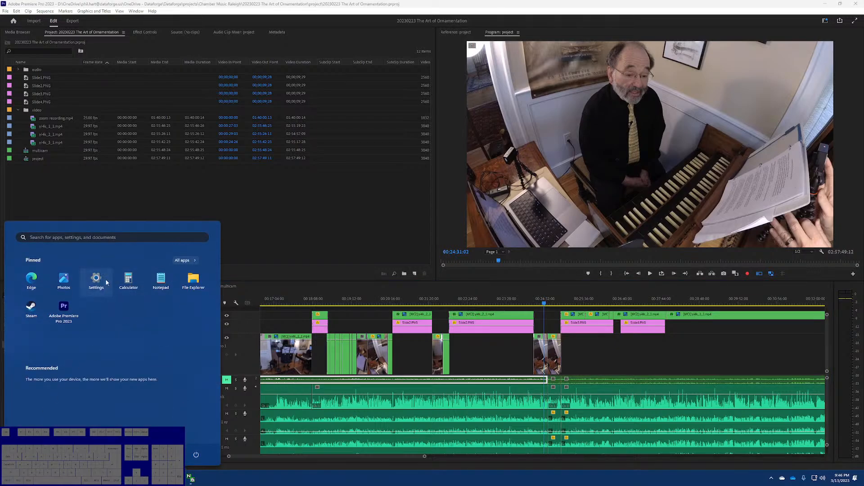
{"action": "left_click", "coordinate": [181, 261]}
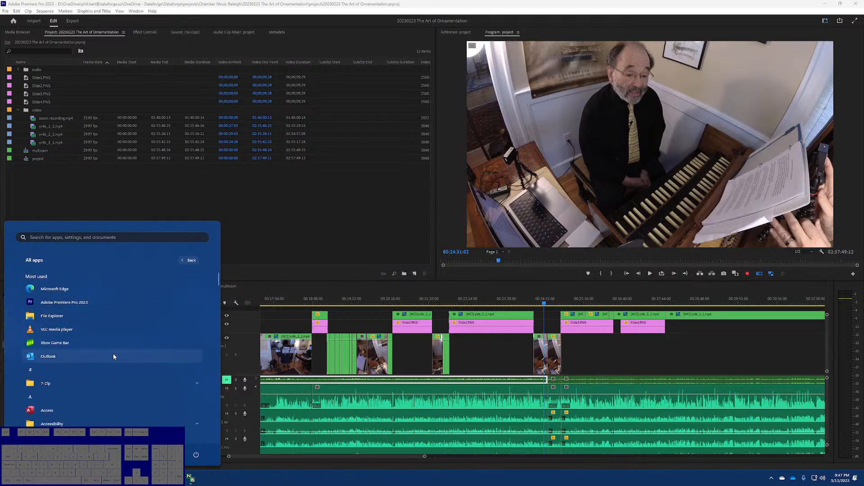
{"action": "scroll", "coordinate": [113, 352], "scroll_direction": "down", "scroll_amount": 10}
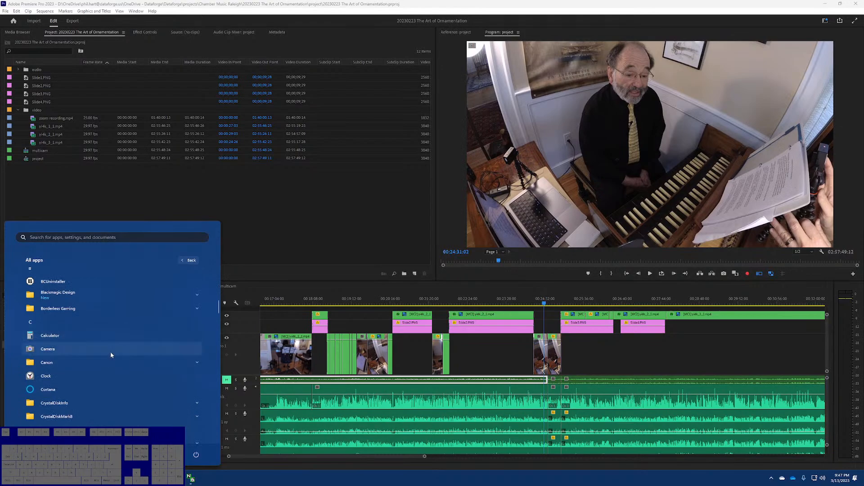
{"action": "scroll", "coordinate": [109, 352], "scroll_direction": "down", "scroll_amount": 1}
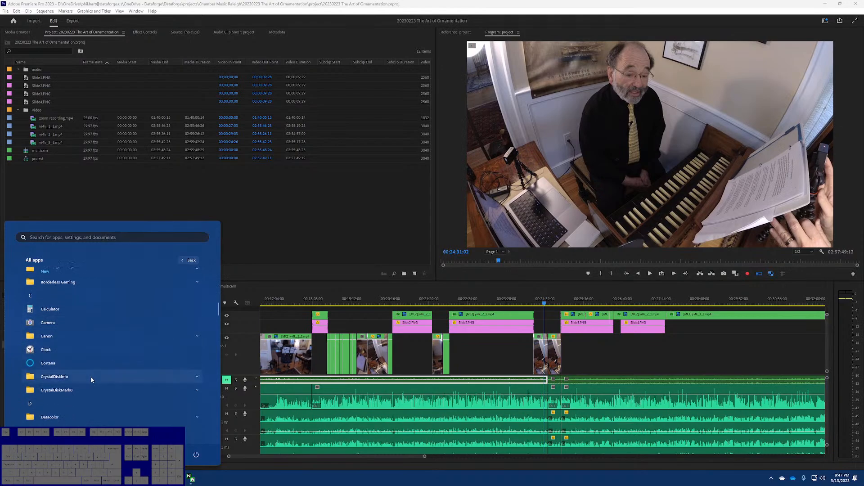
{"action": "left_click", "coordinate": [90, 376]}
{"action": "left_click", "coordinate": [84, 400]}
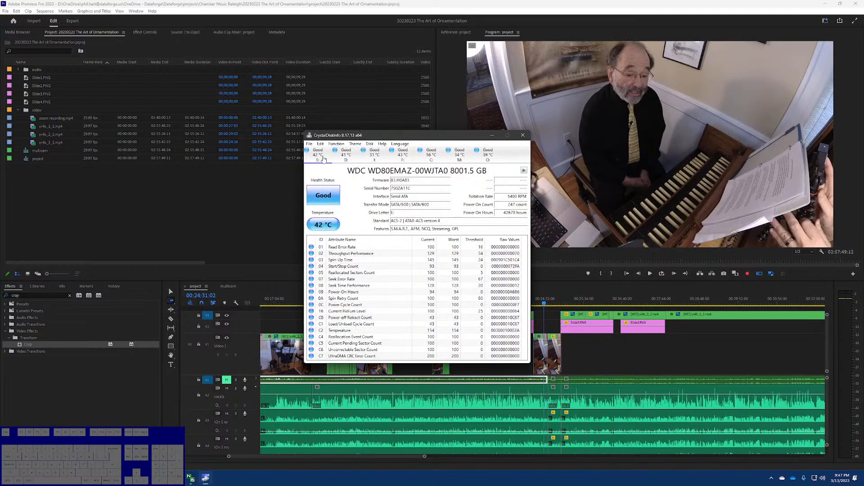
Step: View the health status of the PM981a NVMe SAMSUNG 2048GB drive, and close CrystalDiskInfo
{"action": "left_click", "coordinate": [309, 145]}
{"action": "left_click", "coordinate": [340, 143]}
{"action": "left_click", "coordinate": [369, 144]}
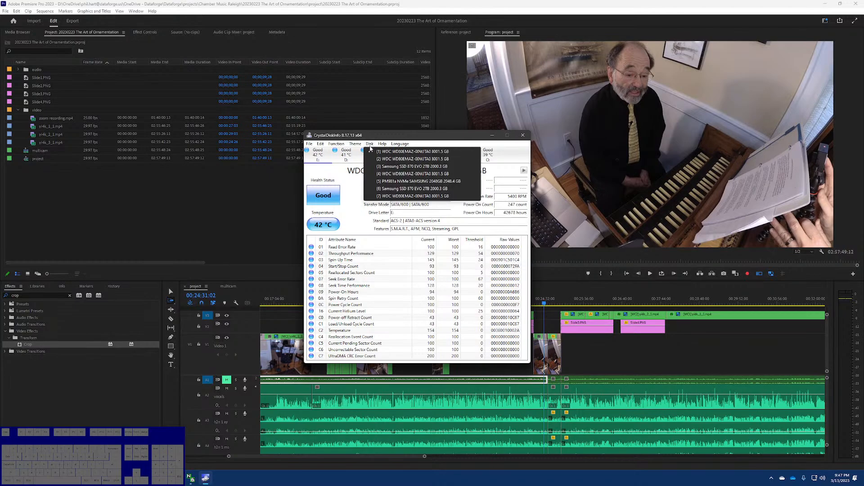
{"action": "left_click", "coordinate": [418, 182]}
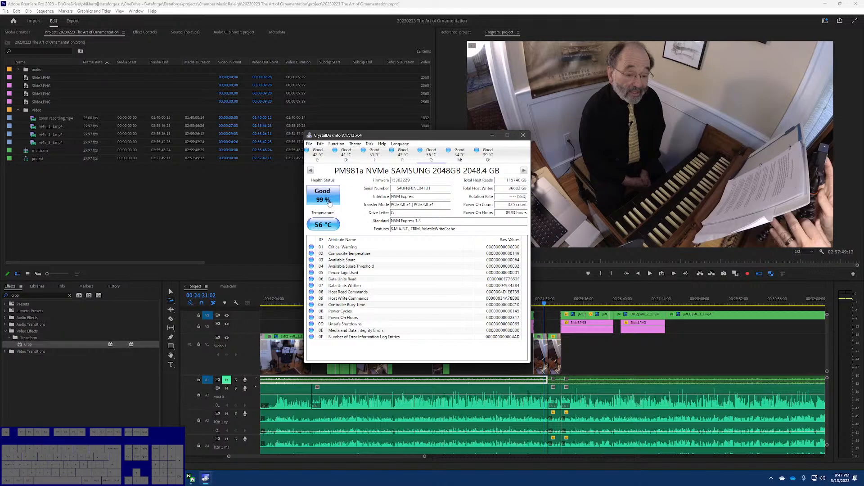
{"action": "left_click", "coordinate": [522, 135]}
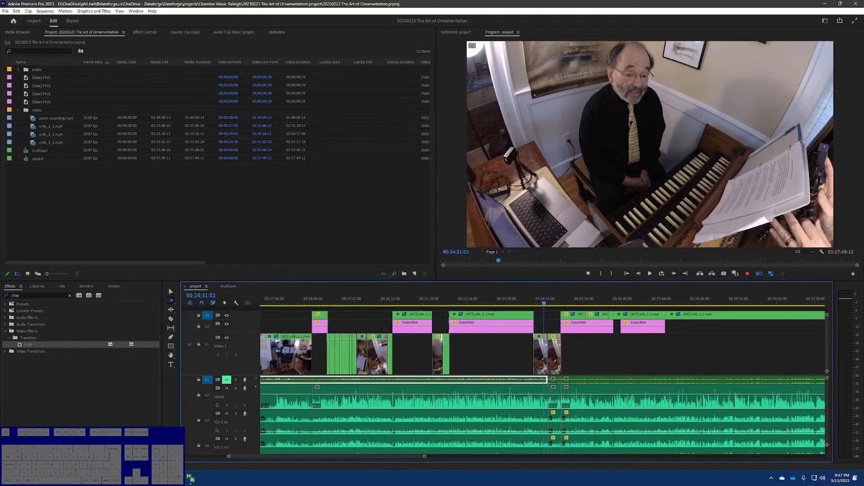
Step: Launch CrystalDiskMark from the CrystalDiskMark8 folder of installed apps
{"action": "key", "text": "super"}
{"action": "left_click", "coordinate": [176, 260]}
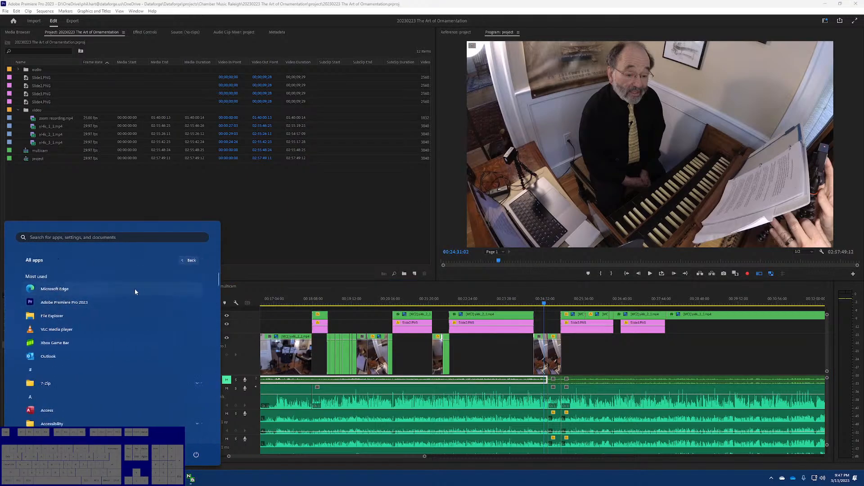
{"action": "scroll", "coordinate": [77, 385], "scroll_direction": "down", "scroll_amount": 6}
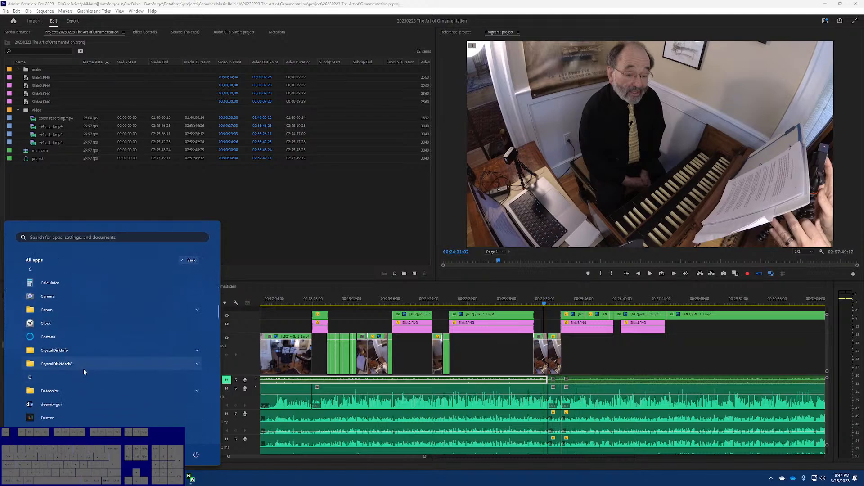
{"action": "left_click", "coordinate": [87, 363]}
{"action": "left_click", "coordinate": [93, 392]}
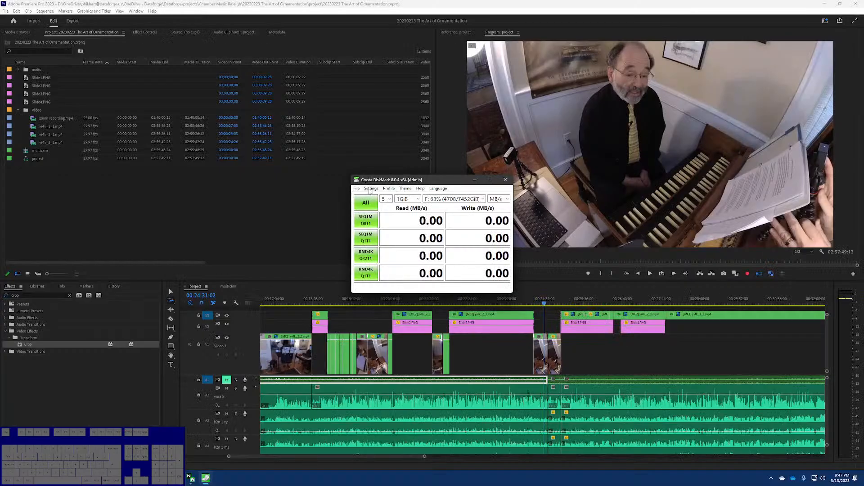
Step: Configure the benchmark with the NVMe SSD setting and drive C: as target, and run all tests
{"action": "left_click", "coordinate": [372, 189]}
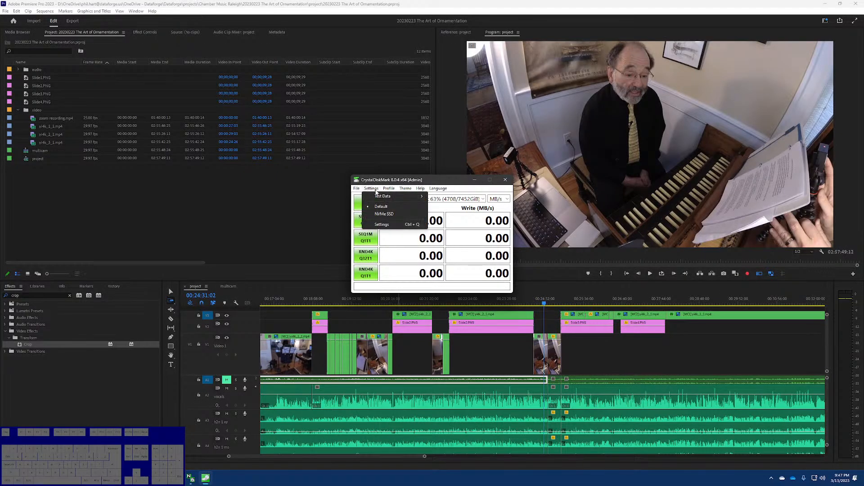
{"action": "left_click", "coordinate": [394, 214]}
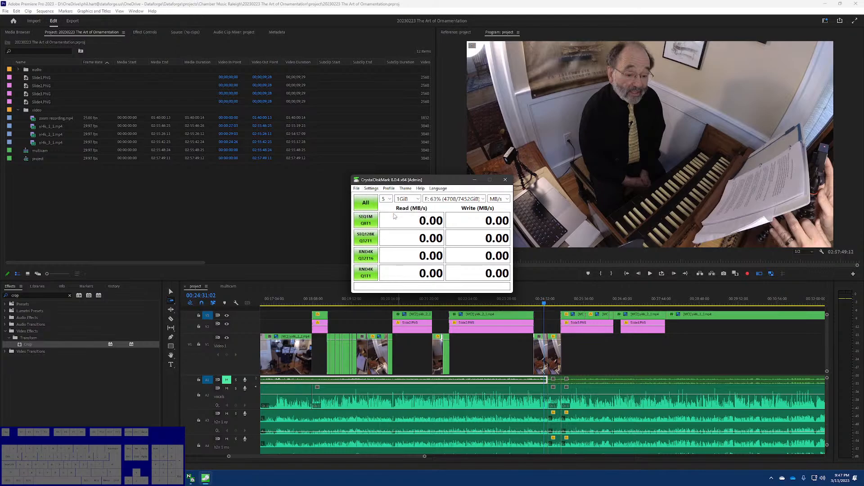
{"action": "left_click", "coordinate": [388, 189]}
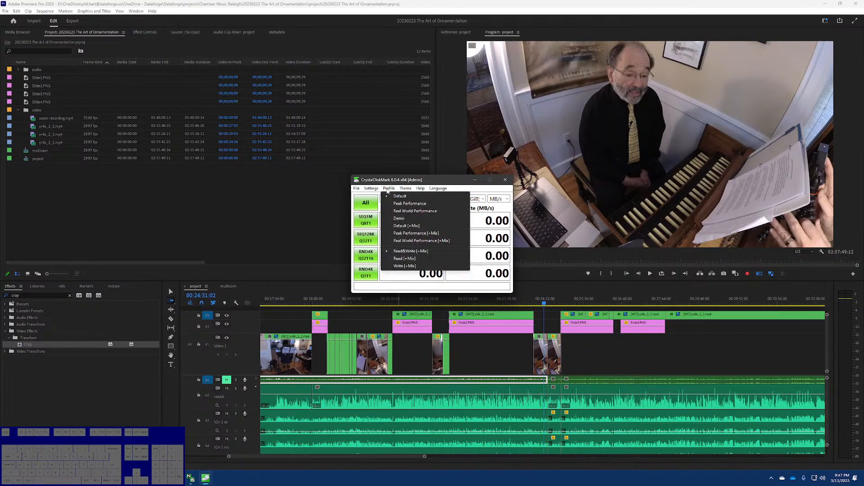
{"action": "left_click", "coordinate": [459, 187]}
{"action": "left_click", "coordinate": [459, 199]}
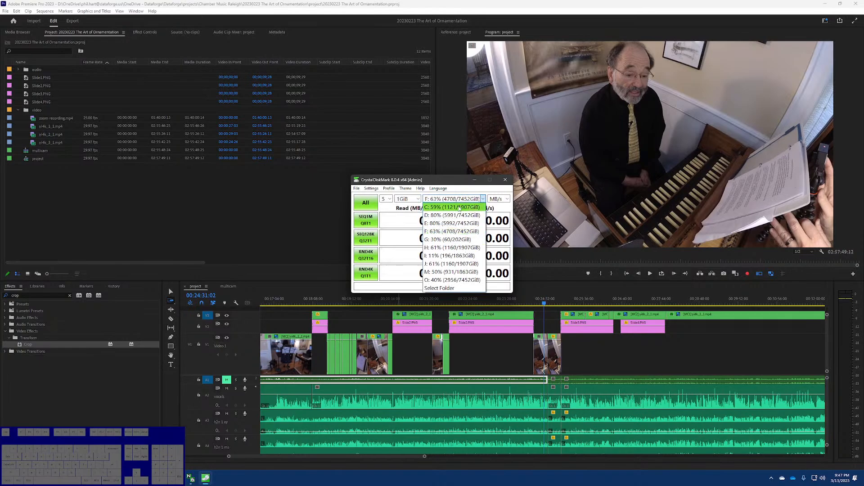
{"action": "left_click", "coordinate": [459, 208]}
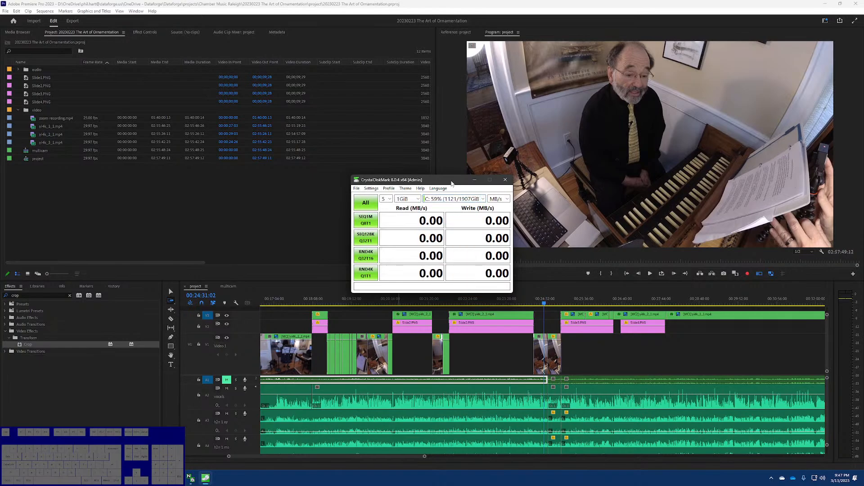
{"action": "left_click", "coordinate": [373, 205]}
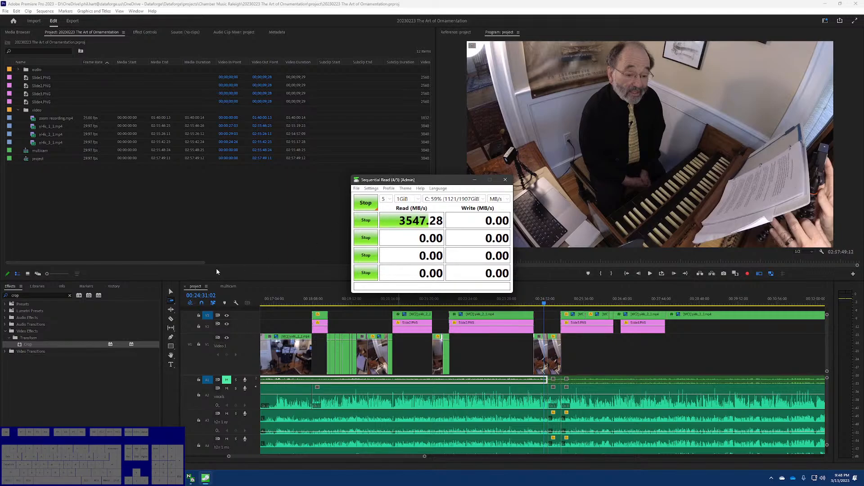
Step: Check the proxy status and proxy media path of the project's video clips, and return to CrystalDiskMark
{"action": "left_click_drag", "start_coordinate": [198, 263], "coordinate": [439, 253]}
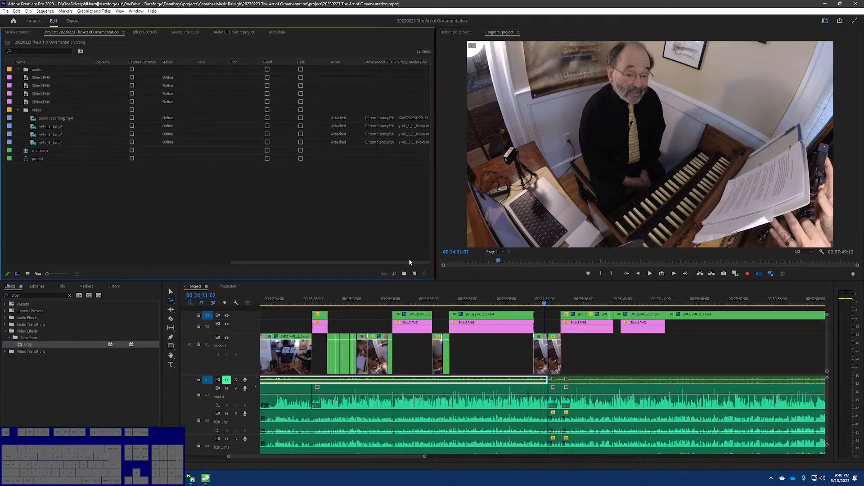
{"action": "left_click_drag", "start_coordinate": [366, 262], "coordinate": [98, 279]}
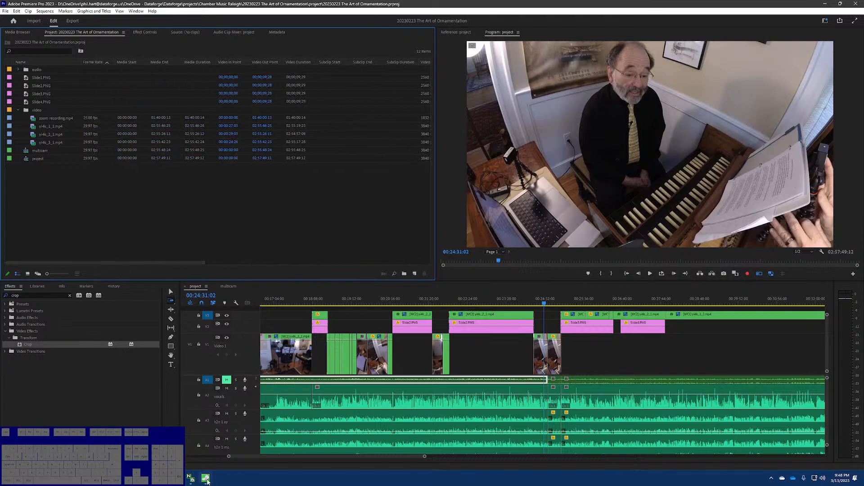
{"action": "left_click", "coordinate": [206, 478]}
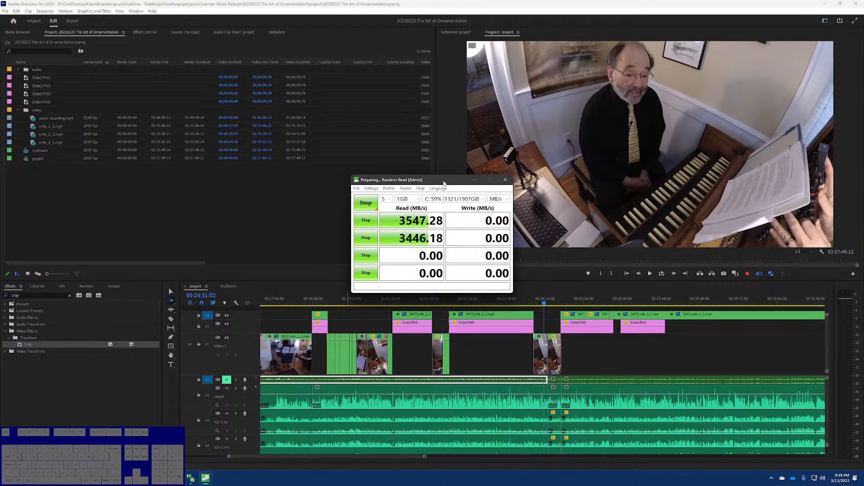
Step: Open the folder C:\temp\proxy\20230223 The Art of Ornamentation in a new File Explorer tab
{"action": "left_click", "coordinate": [101, 478]}
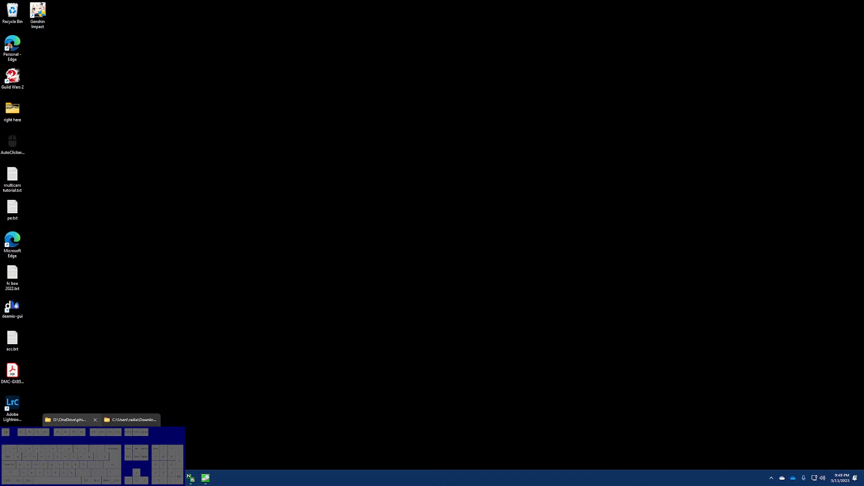
{"action": "left_click", "coordinate": [131, 419]}
{"action": "left_click", "coordinate": [129, 420]}
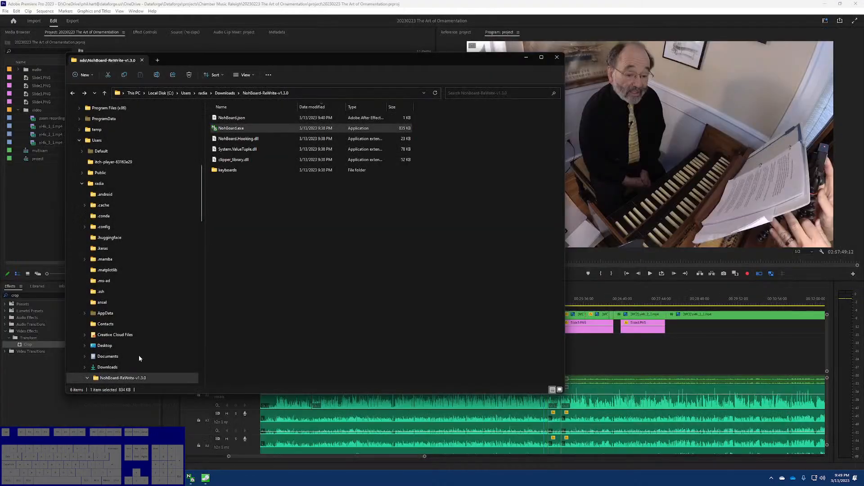
{"action": "left_click", "coordinate": [158, 61]}
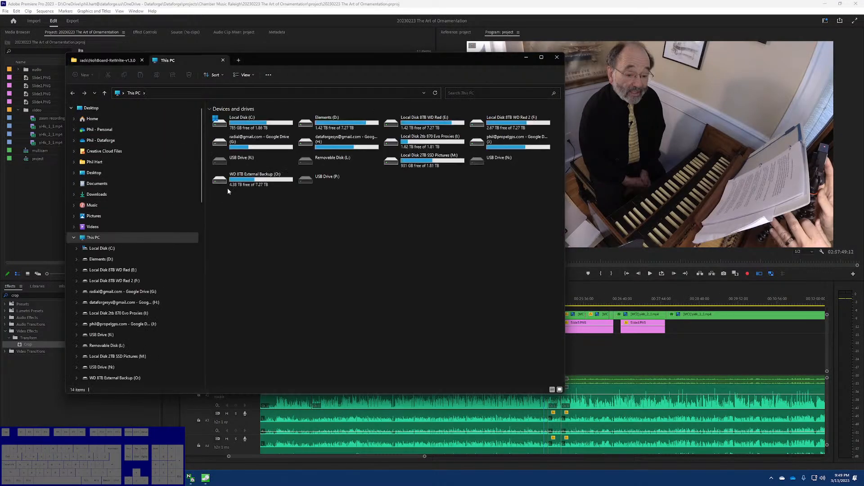
{"action": "double_click", "coordinate": [250, 135]}
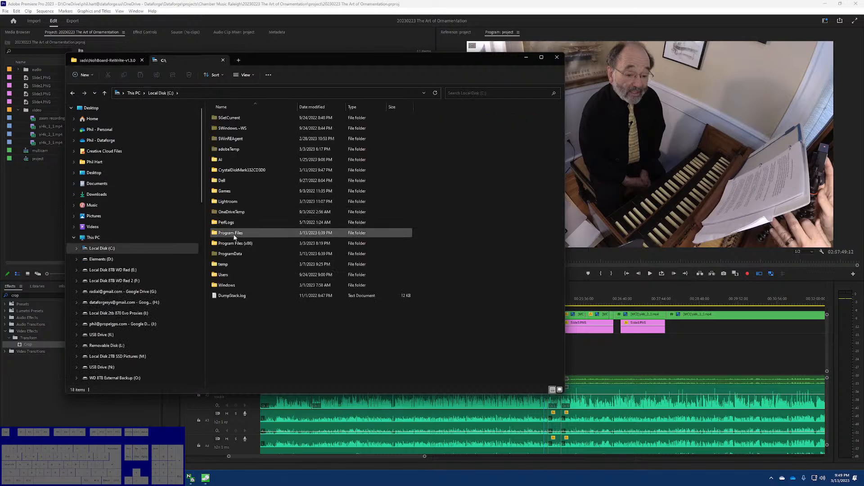
{"action": "double_click", "coordinate": [239, 264]}
{"action": "double_click", "coordinate": [223, 118]}
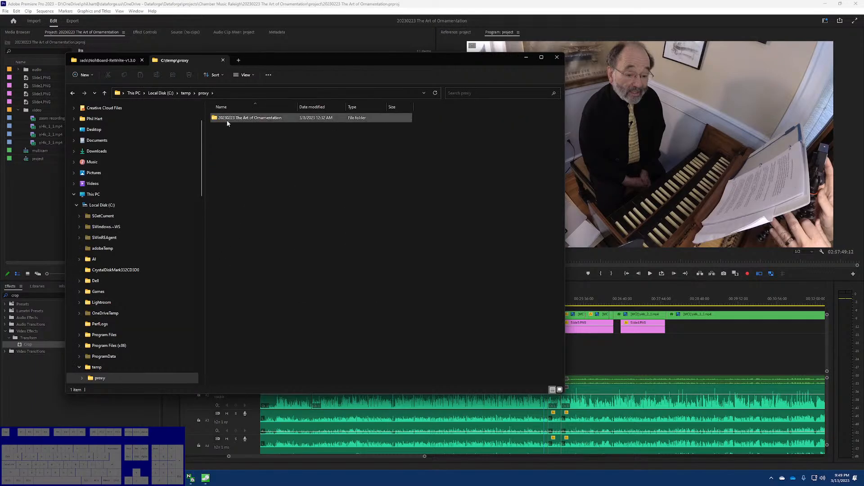
{"action": "left_click", "coordinate": [234, 119]}
{"action": "double_click", "coordinate": [234, 119]}
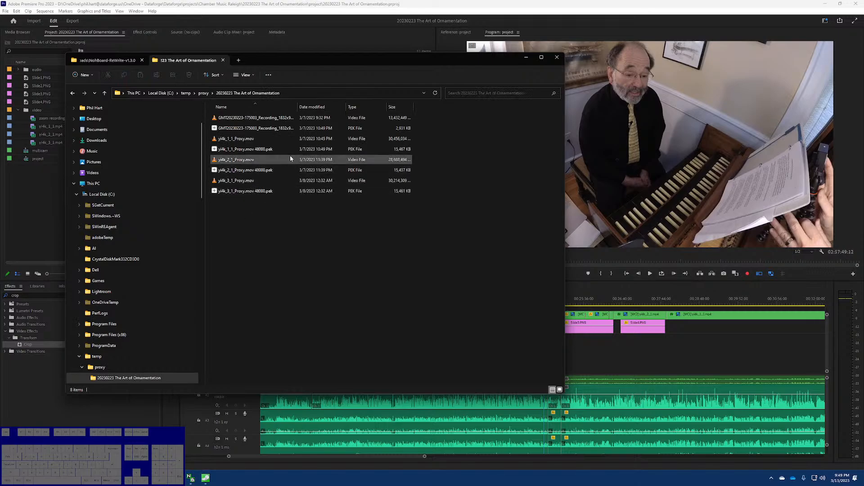
{"action": "left_click", "coordinate": [253, 118]}
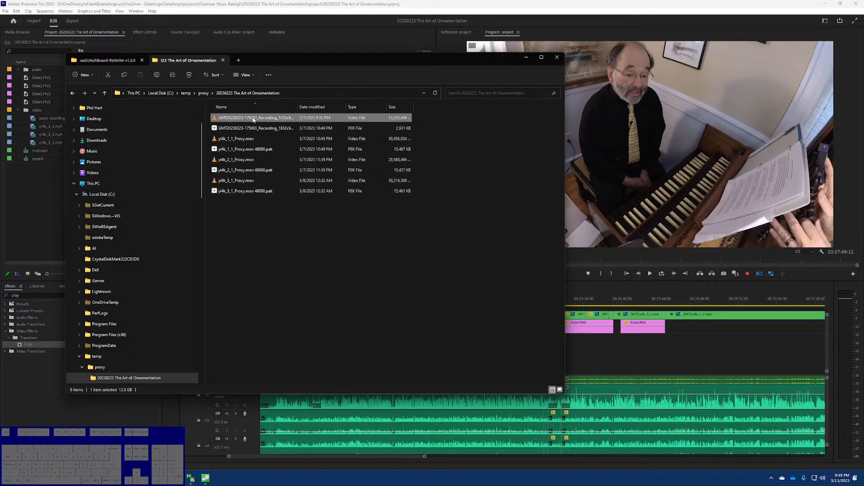
{"action": "right_click", "coordinate": [253, 118]}
{"action": "mouse_move", "coordinate": [295, 151]}
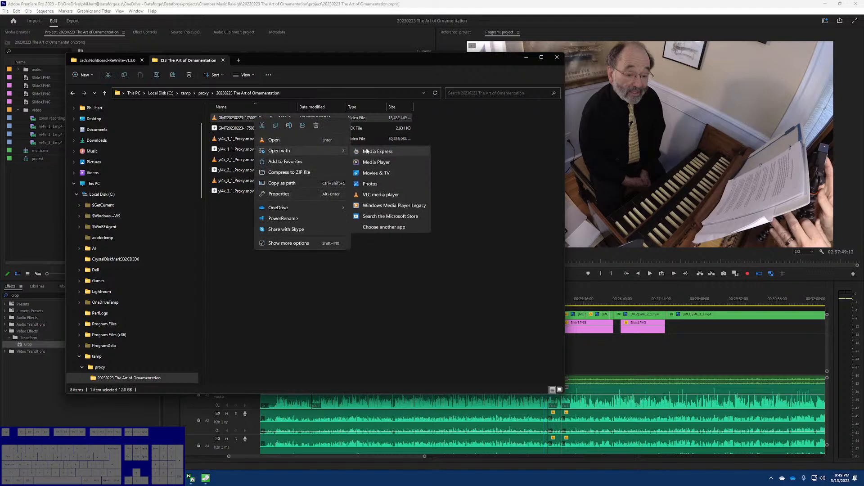
{"action": "left_click", "coordinate": [396, 151]}
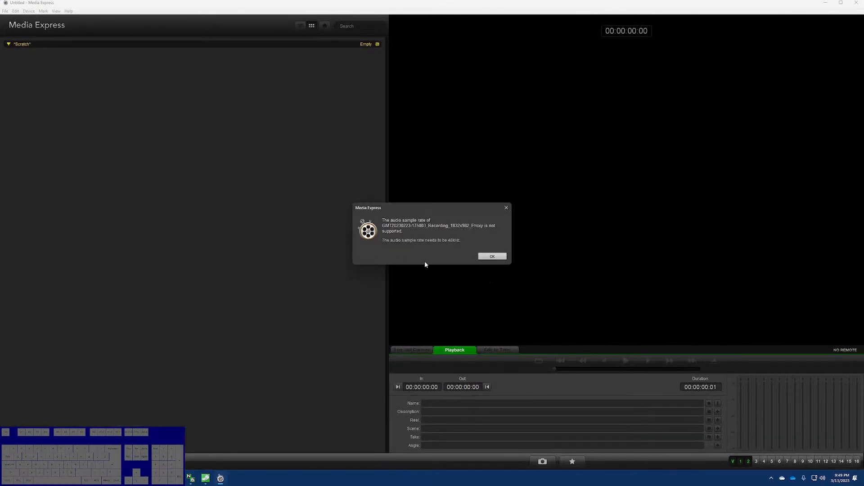
{"action": "left_click", "coordinate": [490, 256]}
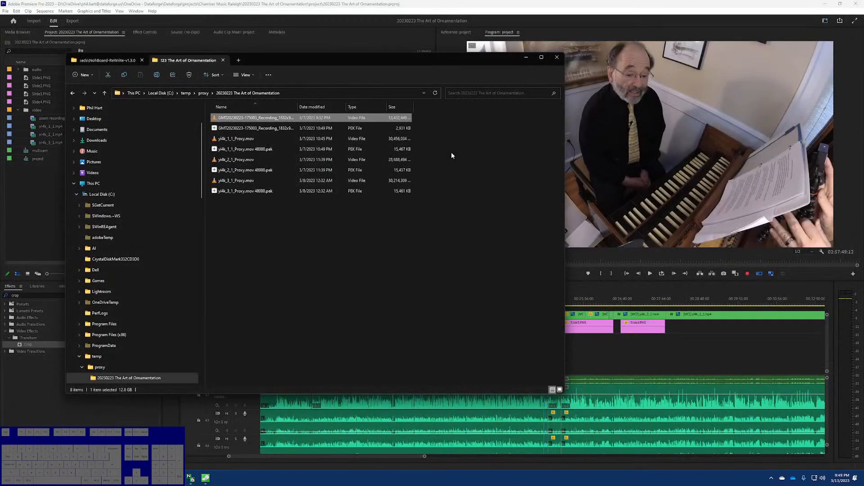
Step: Open yi4k_1_1_Proxy.mov in Media Express and look through the clip options and application commands for its properties
{"action": "right_click", "coordinate": [242, 140]}
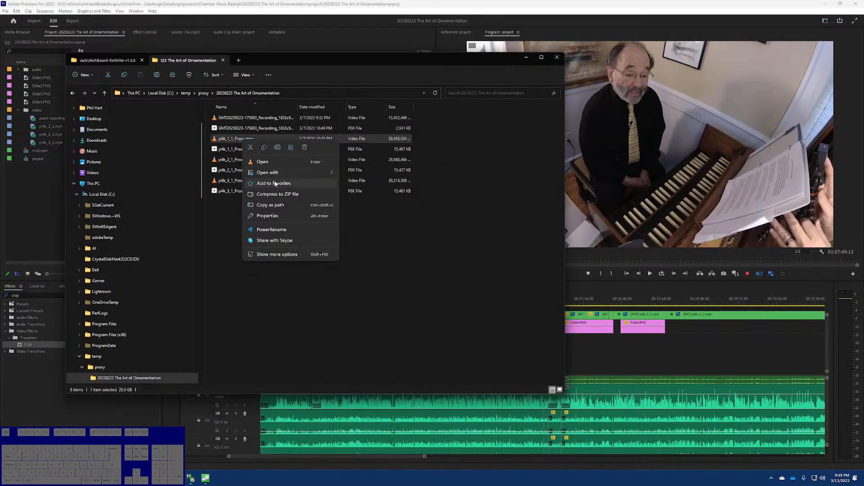
{"action": "mouse_move", "coordinate": [310, 172]}
{"action": "left_click", "coordinate": [381, 174]}
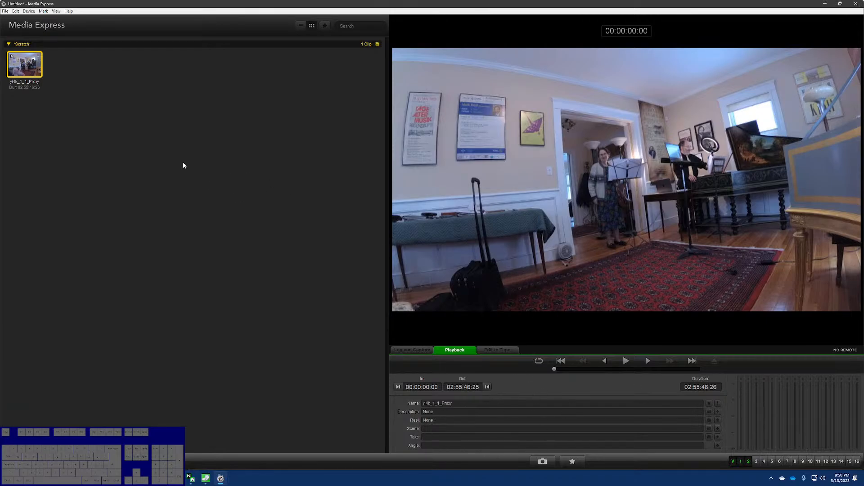
{"action": "right_click", "coordinate": [22, 62]}
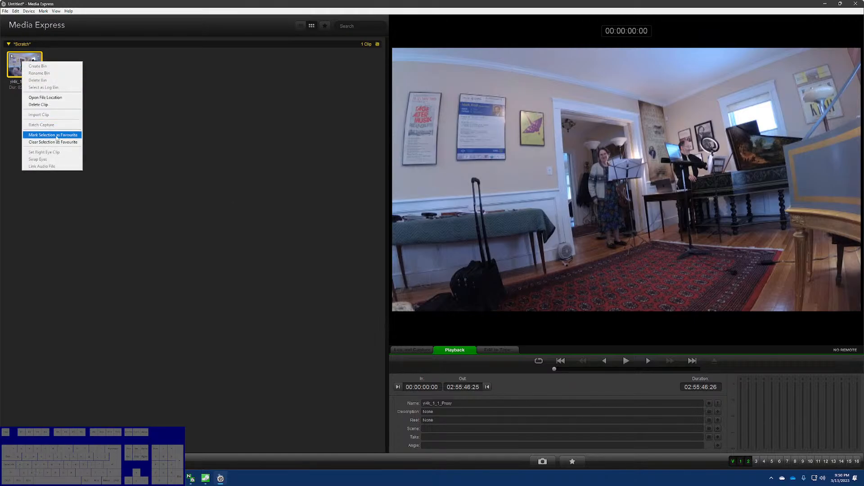
{"action": "left_click", "coordinate": [293, 79]}
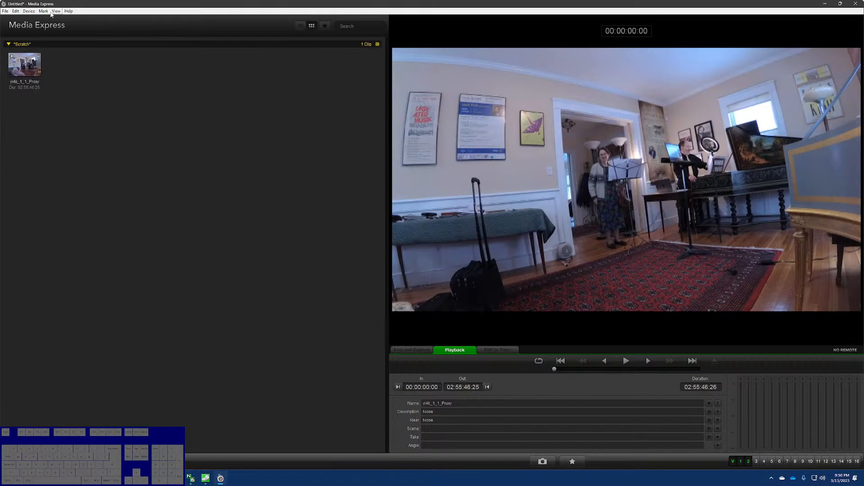
{"action": "left_click", "coordinate": [5, 12]}
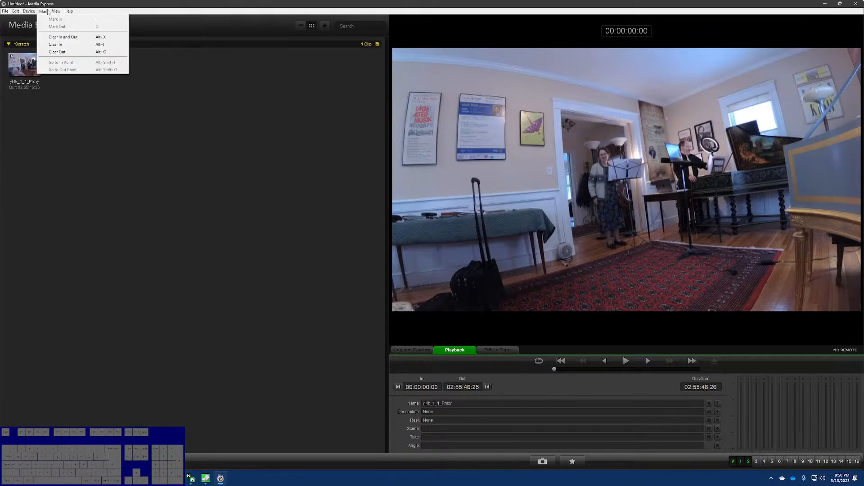
{"action": "mouse_move", "coordinate": [65, 12]}
{"action": "left_click", "coordinate": [210, 87]}
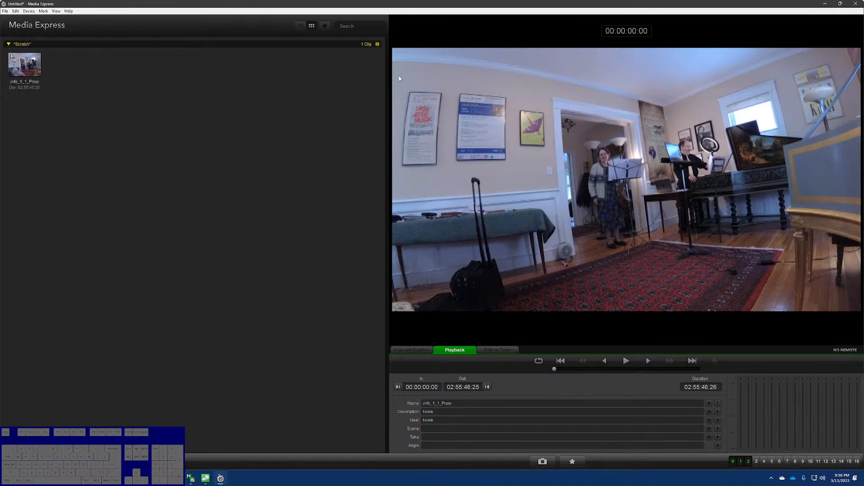
Step: Close Media Express without saving the project, and check the running CrystalDiskMark benchmark before returning to the proxy folder
{"action": "left_click", "coordinate": [855, 4]}
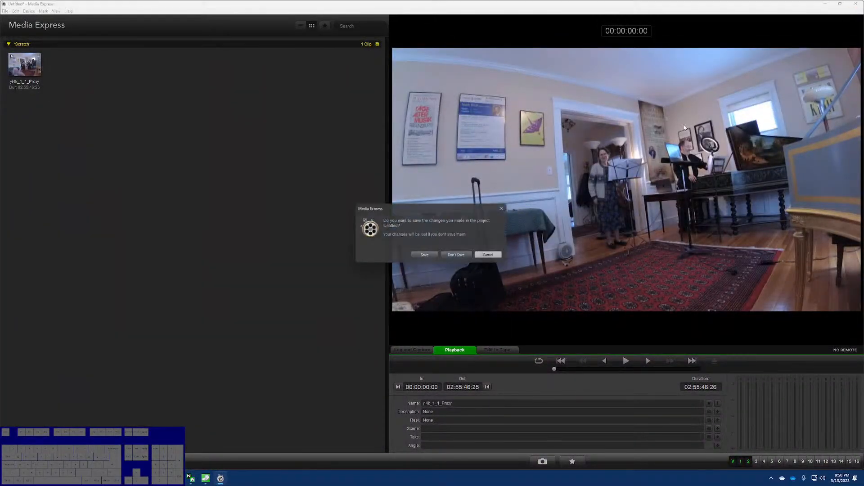
{"action": "left_click", "coordinate": [457, 256]}
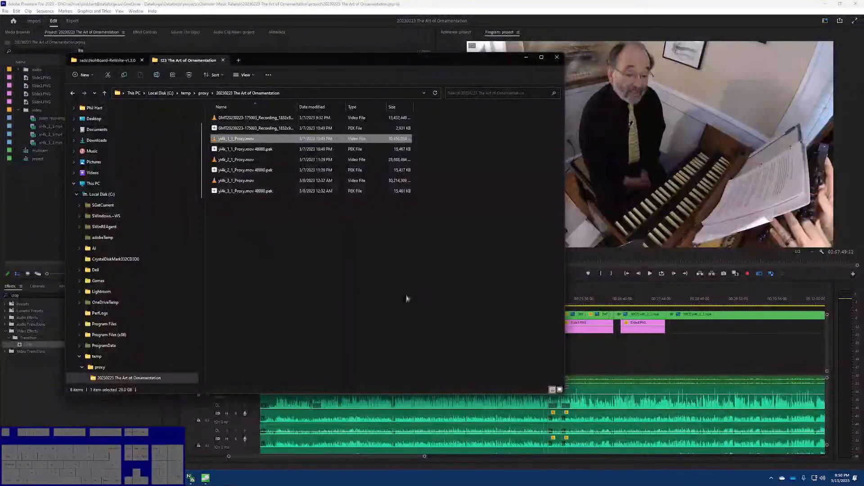
{"action": "left_click", "coordinate": [205, 477]}
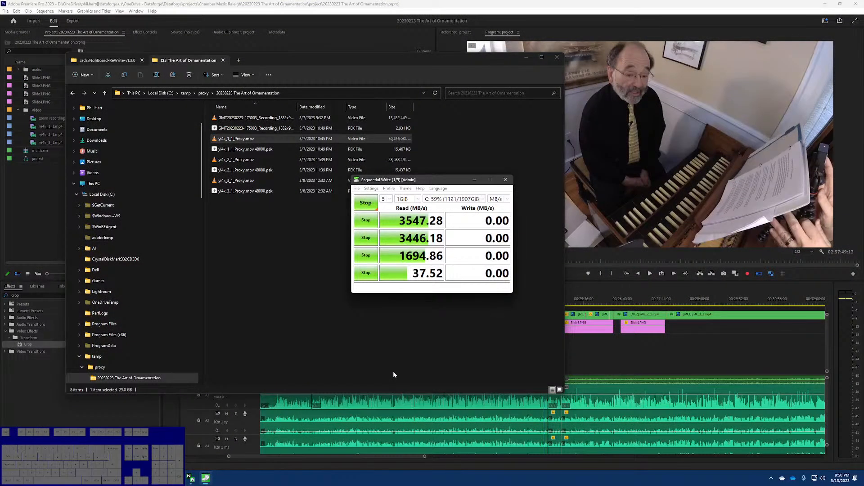
{"action": "left_click", "coordinate": [304, 334]}
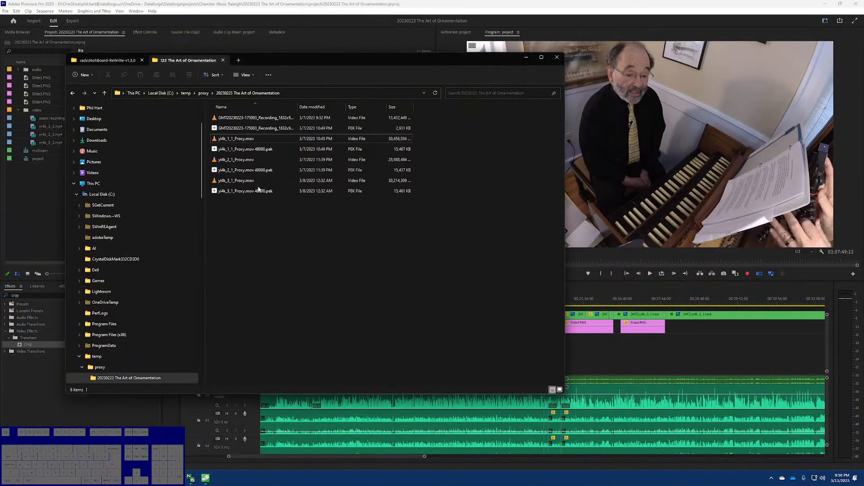
{"action": "right_click", "coordinate": [248, 141]}
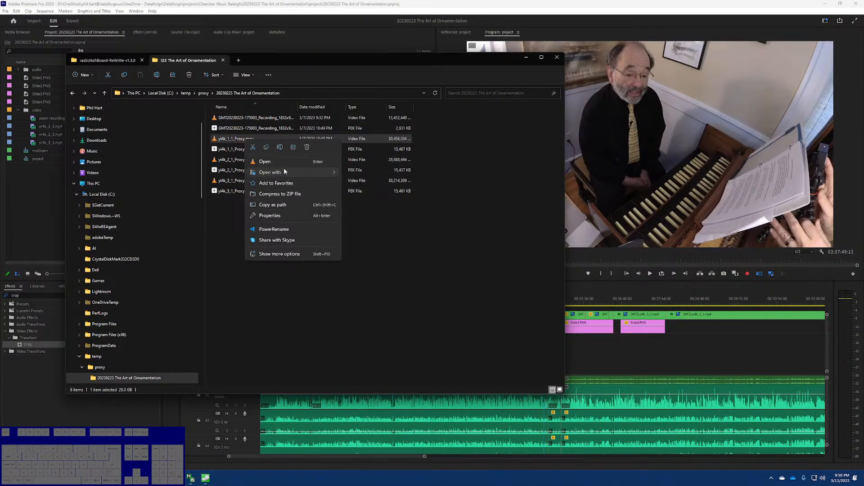
{"action": "mouse_move", "coordinate": [284, 171]}
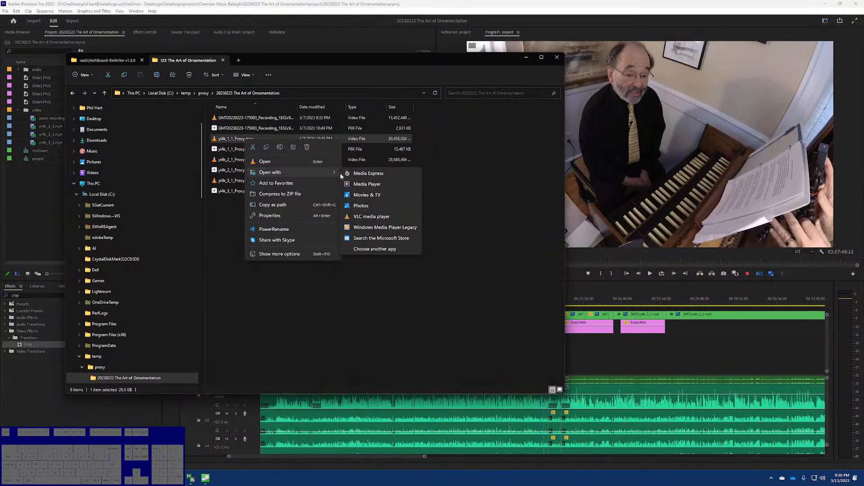
{"action": "left_click", "coordinate": [317, 288]}
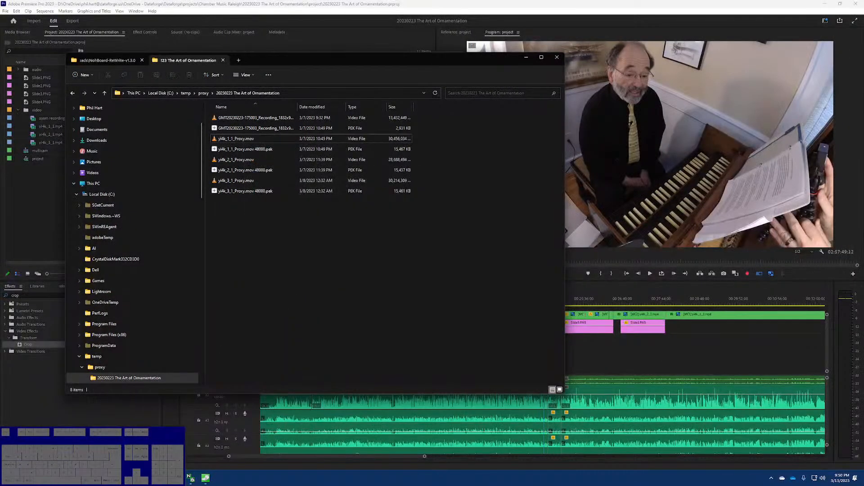
{"action": "left_click", "coordinate": [239, 60]}
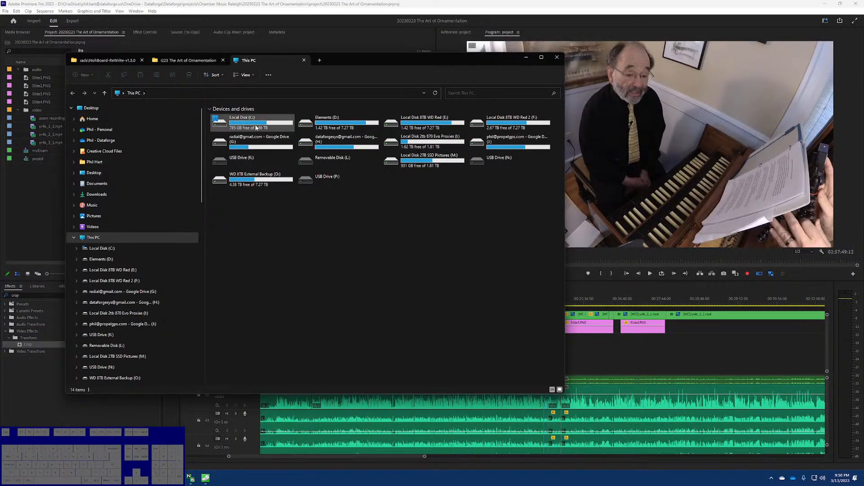
{"action": "left_click", "coordinate": [304, 60]}
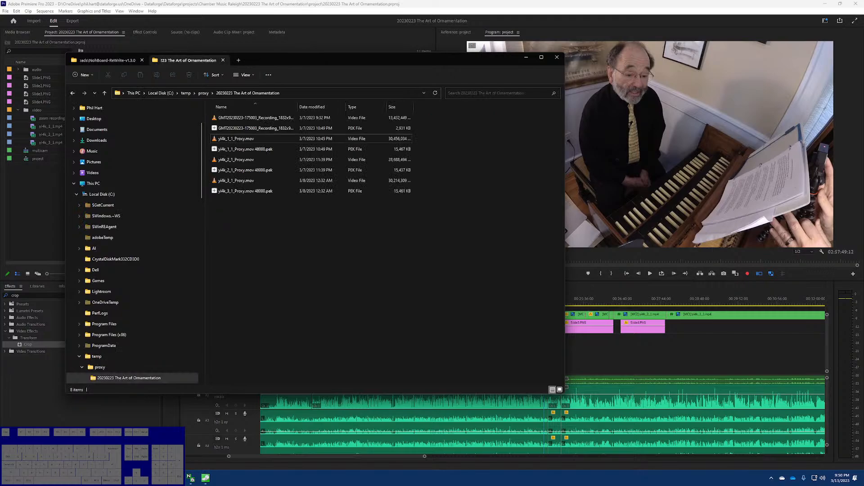
Step: Launch MediaInfo and load yi4k_1_1_Proxy.mov from the proxy folder to examine its codec, resolution and bitrate
{"action": "key", "text": "super"}
{"action": "type", "text": "media"}
{"action": "key", "text": "Return"}
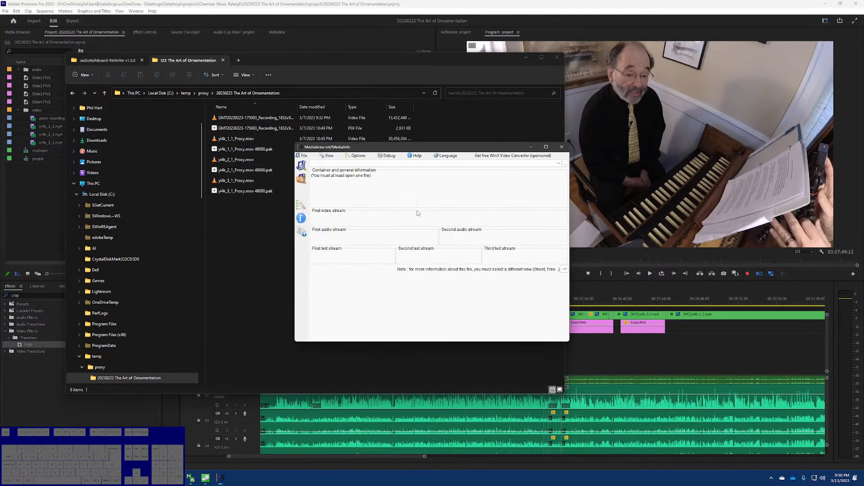
{"action": "left_click_drag", "start_coordinate": [379, 149], "coordinate": [538, 134]}
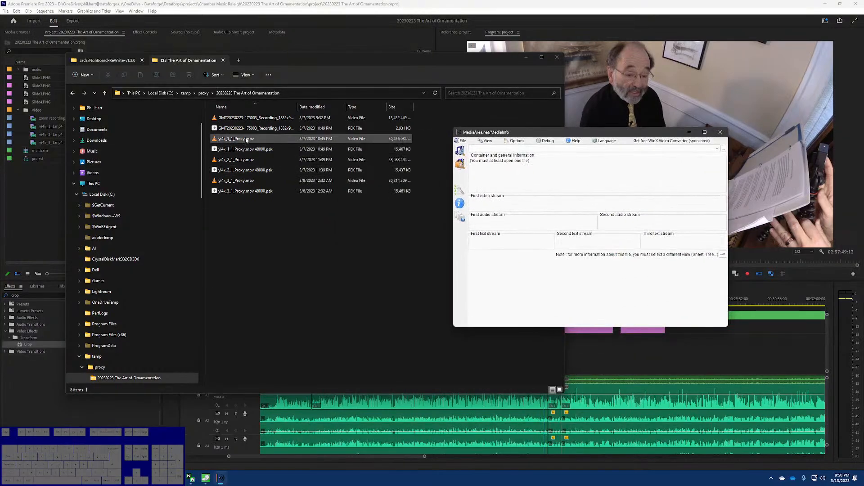
{"action": "left_click_drag", "start_coordinate": [247, 140], "coordinate": [493, 175]}
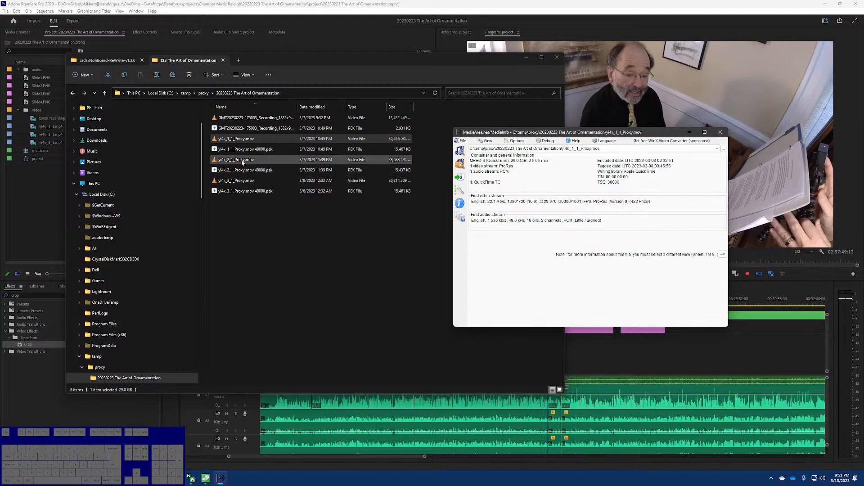
{"action": "left_click_drag", "start_coordinate": [236, 159], "coordinate": [513, 178]}
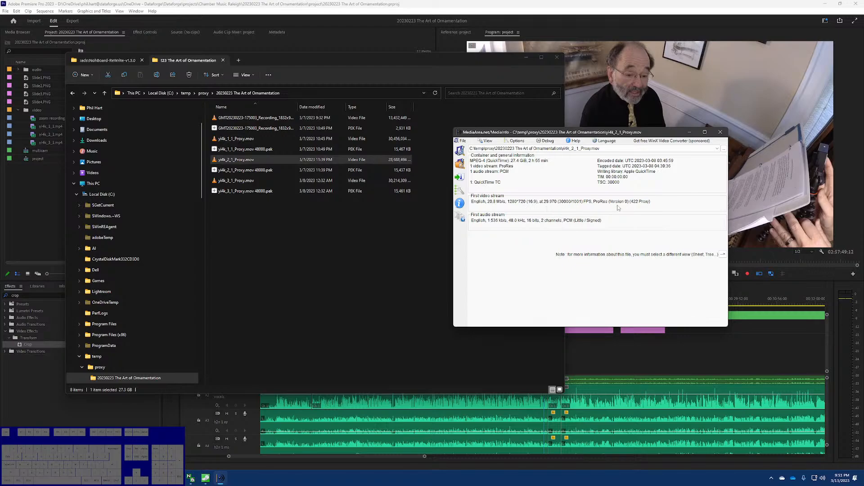
{"action": "left_click_drag", "start_coordinate": [239, 181], "coordinate": [547, 177]}
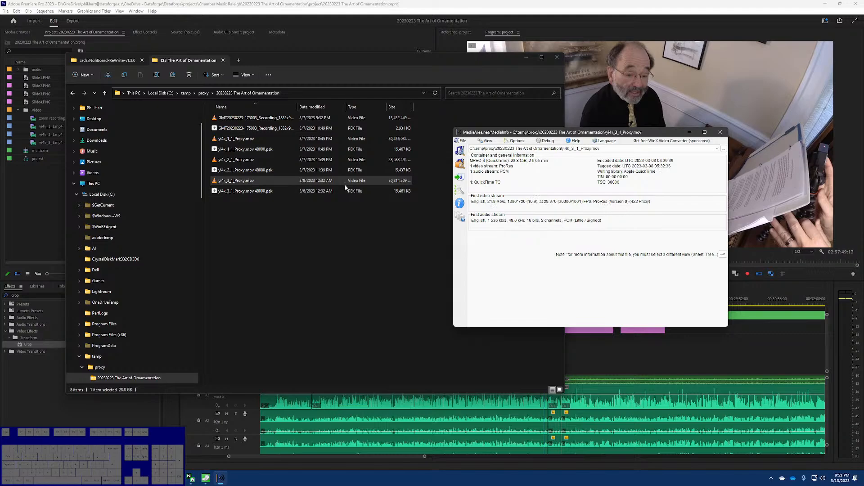
{"action": "left_click_drag", "start_coordinate": [252, 118], "coordinate": [495, 180]}
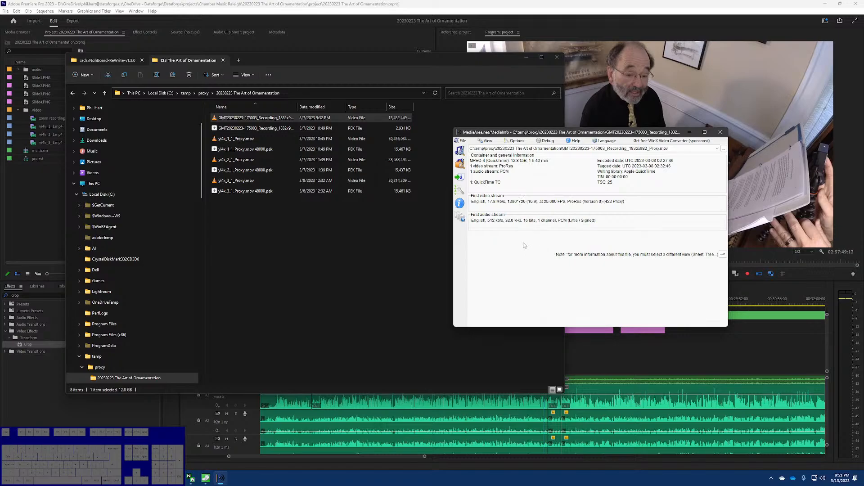
Step: Close MediaInfo and minimize the File Explorer window with the proxy folder
{"action": "left_click", "coordinate": [720, 132]}
{"action": "left_click", "coordinate": [328, 281]}
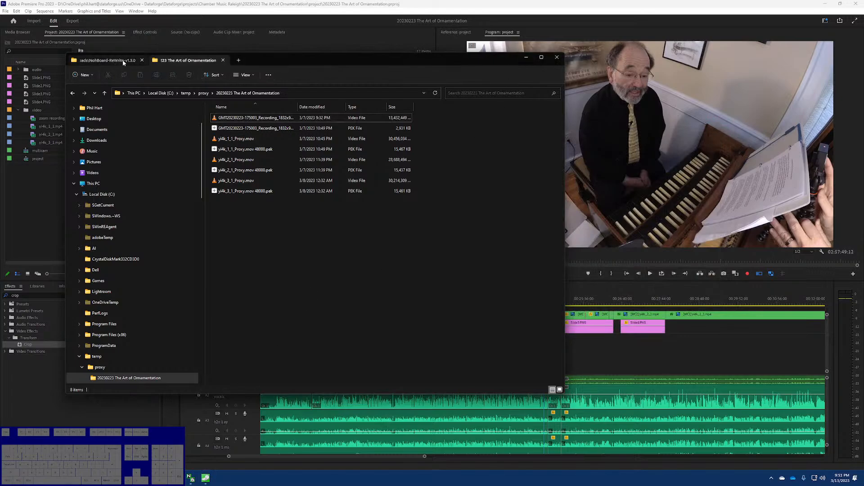
{"action": "left_click", "coordinate": [526, 57]}
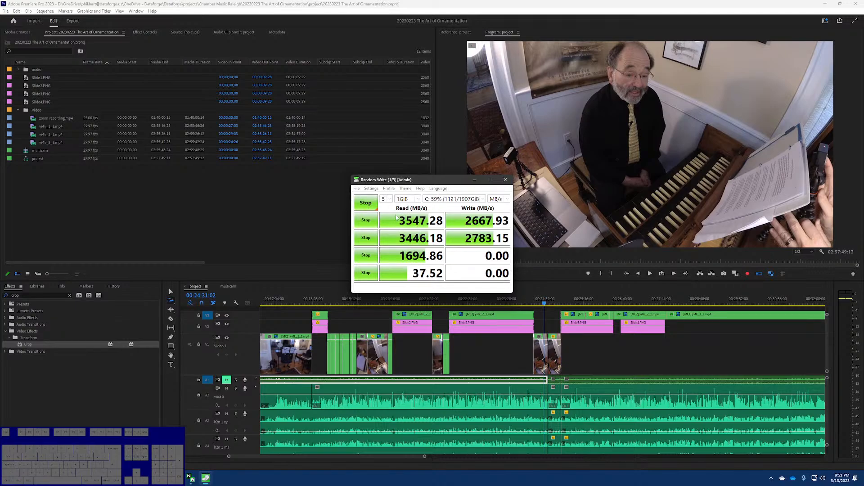
Step: Stop the running disk benchmark and close CrystalDiskMark
{"action": "left_click", "coordinate": [370, 204]}
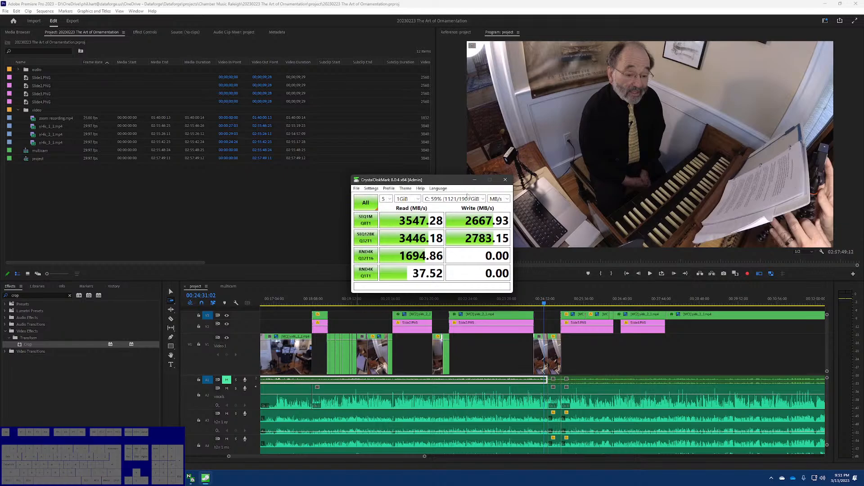
{"action": "left_click", "coordinate": [505, 180]}
Step: Play the project sequence in Premiere Pro's multi-camera view from 00:23:33:16 and again from 00:23:24:04 to check smoothness
{"action": "left_click", "coordinate": [510, 304]}
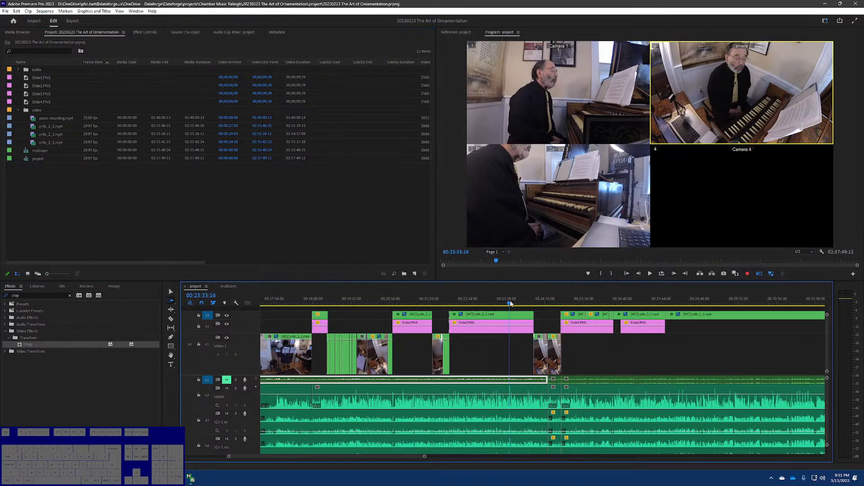
{"action": "scroll", "coordinate": [512, 304], "scroll_direction": "up", "scroll_amount": 2}
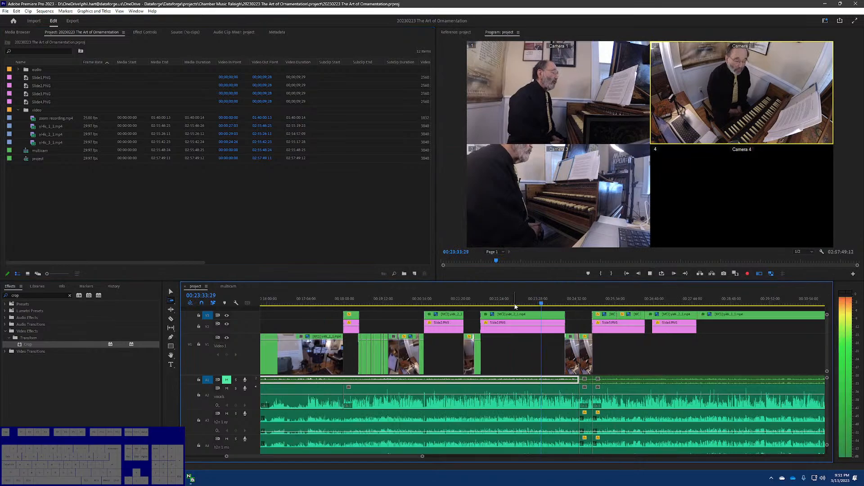
{"action": "key", "text": "space"}
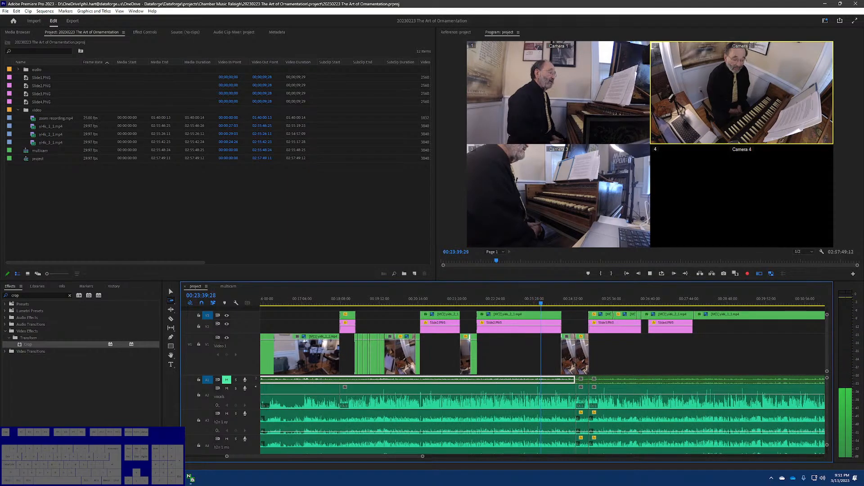
{"action": "key", "text": "space"}
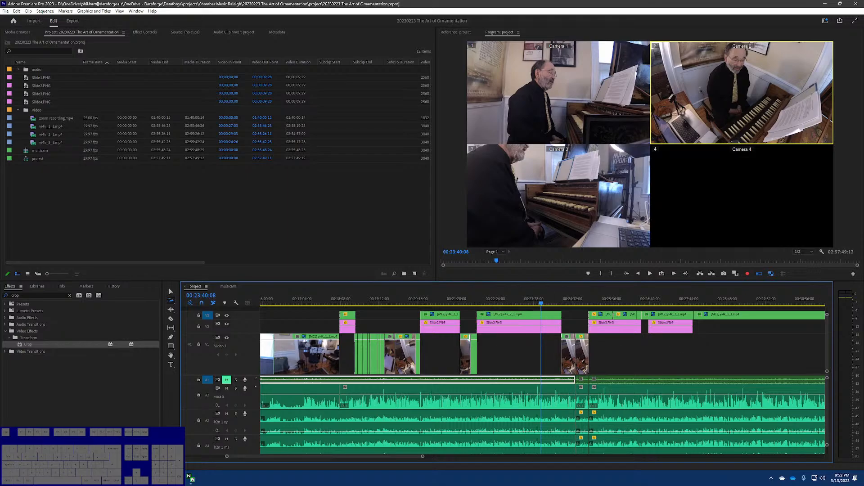
{"action": "left_click", "coordinate": [532, 304]}
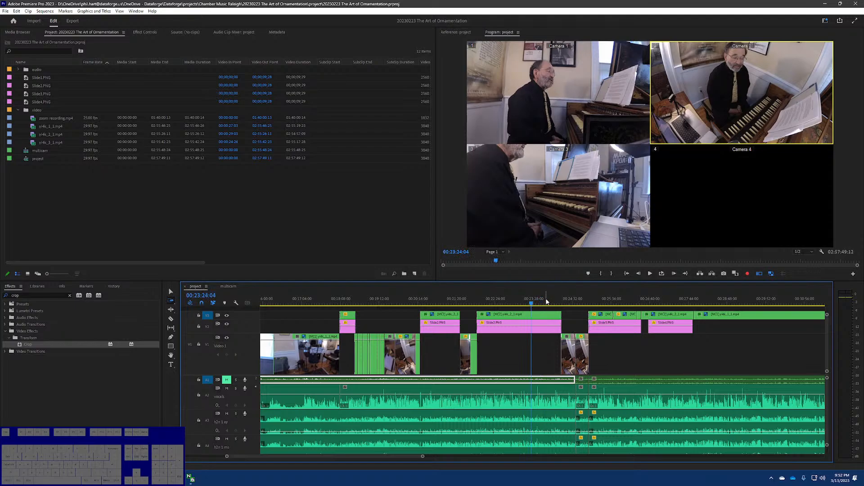
{"action": "key", "text": "space"}
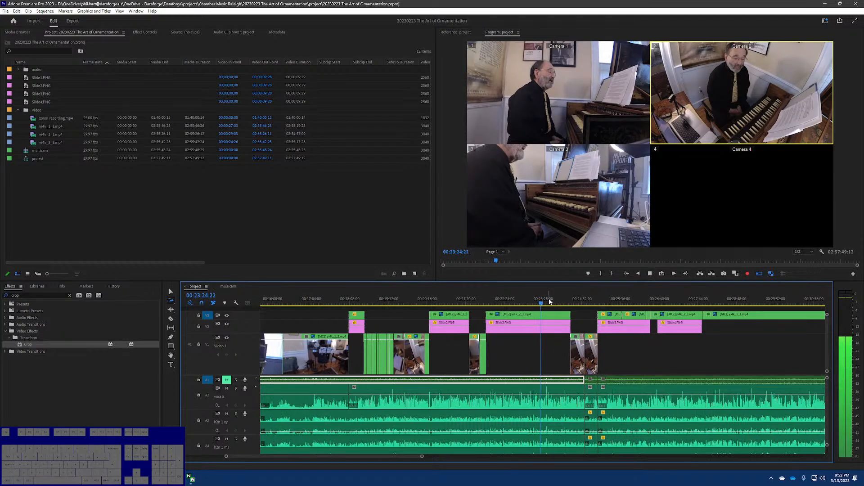
Step: Show the Reference monitor, move the playhead to 00:25:06:01, and dock the monitor in its own area above the Project panel
{"action": "left_click", "coordinate": [453, 33]}
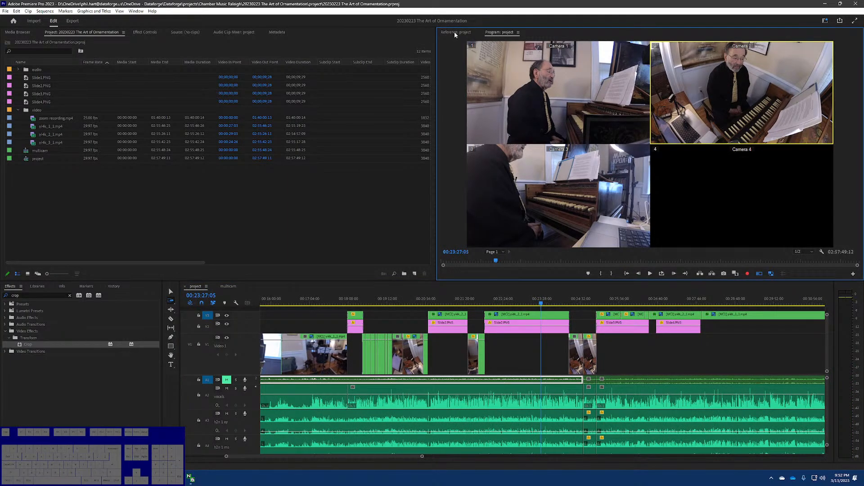
{"action": "left_click", "coordinate": [455, 32]}
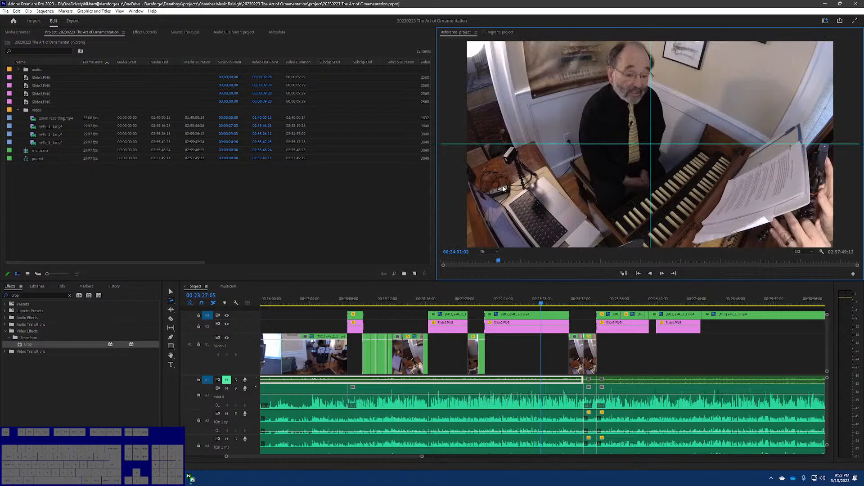
{"action": "left_click_drag", "start_coordinate": [542, 300], "coordinate": [603, 305]}
{"action": "left_click", "coordinate": [459, 32]}
{"action": "left_click", "coordinate": [459, 32]}
{"action": "left_click_drag", "start_coordinate": [459, 32], "coordinate": [356, 41]}
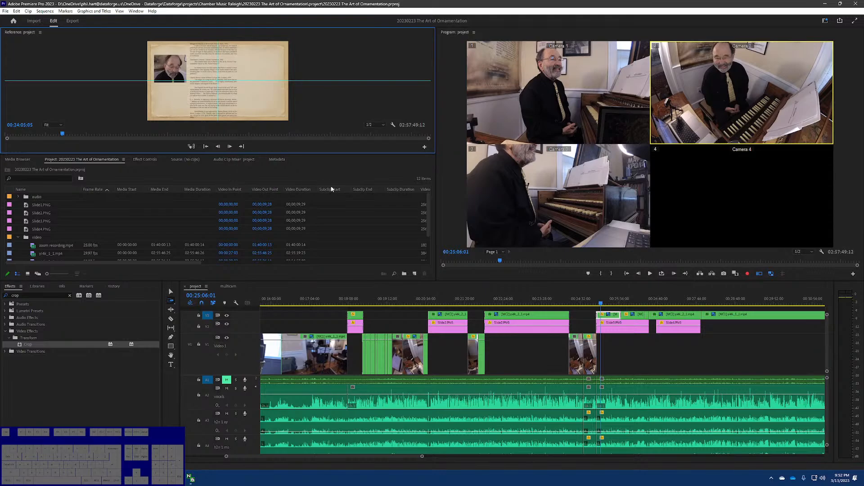
Step: Play the sequence from 00:25:03:24 to compare the Reference monitor with the multi-camera view
{"action": "left_click", "coordinate": [600, 304]}
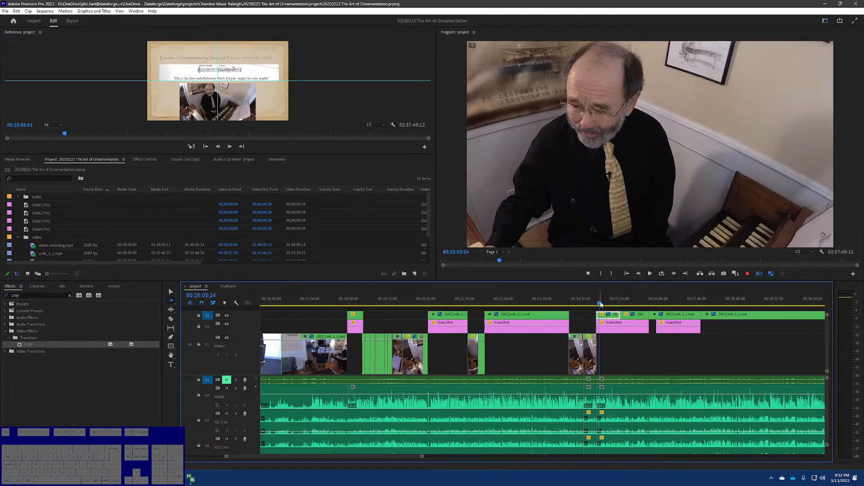
{"action": "key", "text": "space"}
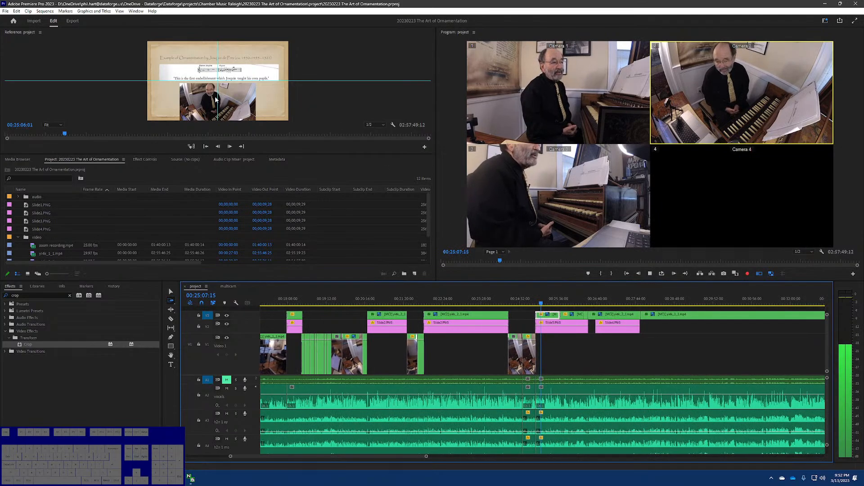
Step: Finish the comparison playback, close the Reference monitor and move the sequence playhead to 00:25:25:04
{"action": "key", "text": "space"}
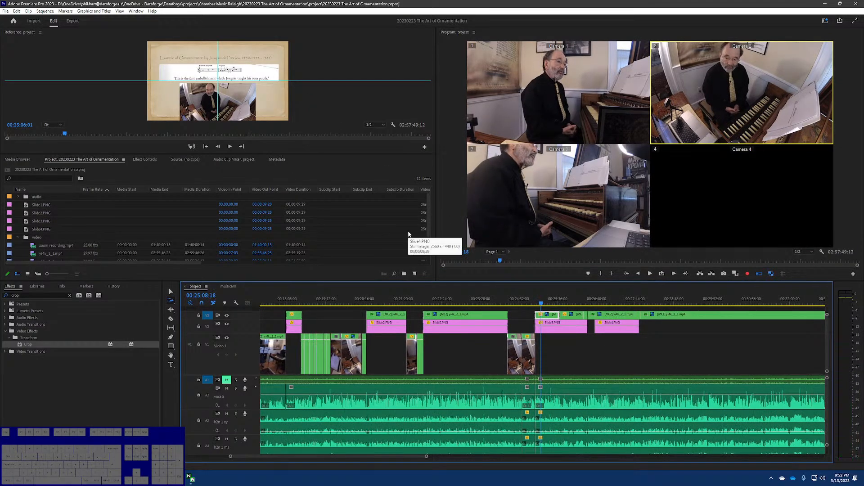
{"action": "key", "text": "space"}
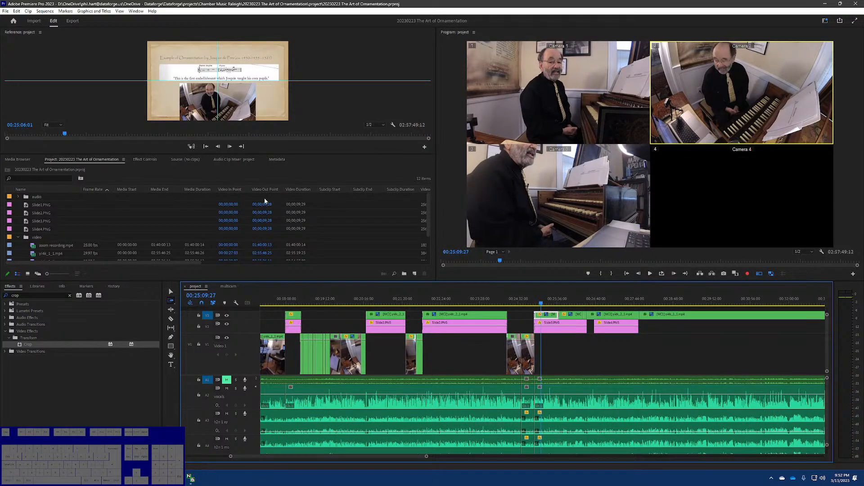
{"action": "left_click", "coordinate": [40, 33]}
{"action": "left_click", "coordinate": [53, 42]}
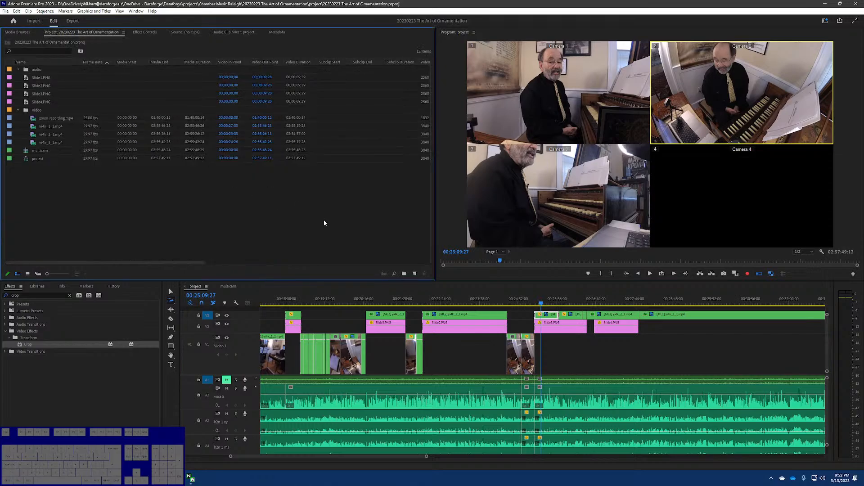
{"action": "left_click_drag", "start_coordinate": [541, 302], "coordinate": [550, 302]}
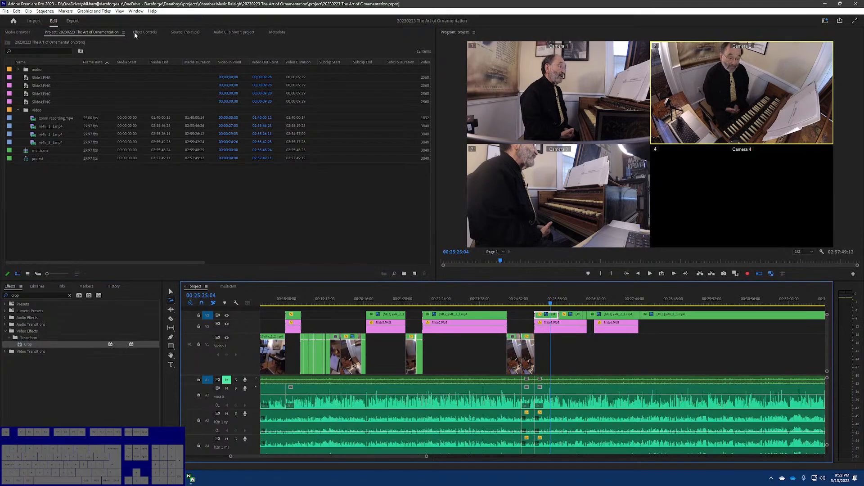
{"action": "left_click", "coordinate": [135, 11]}
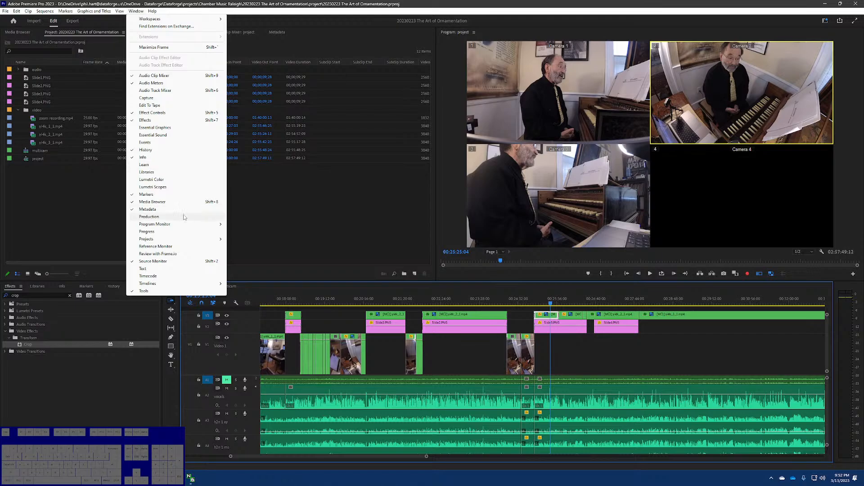
{"action": "mouse_move", "coordinate": [188, 226]}
{"action": "left_click", "coordinate": [191, 217]}
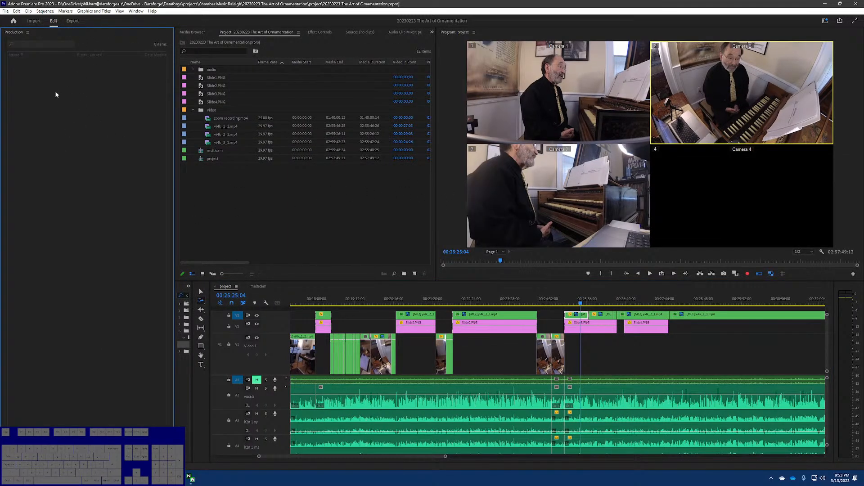
{"action": "left_click", "coordinate": [28, 32]}
{"action": "left_click", "coordinate": [38, 36]}
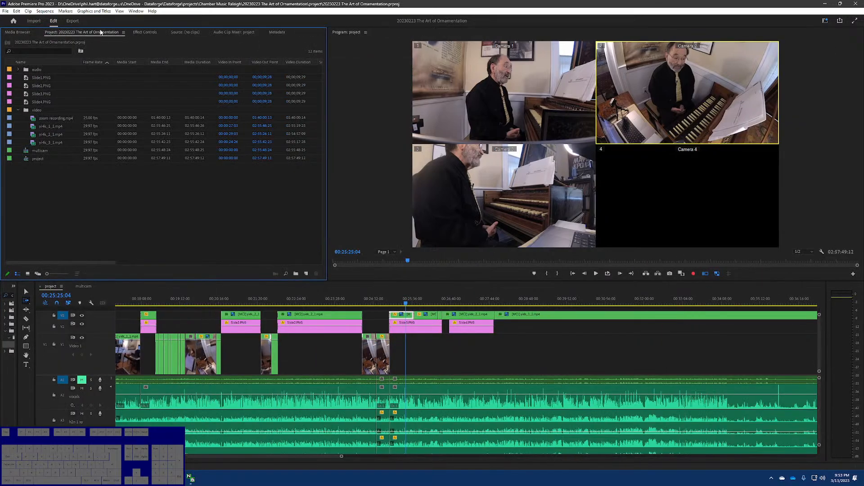
Step: Reopen the Reference monitor, scrub the timeline and the monitor separately to check whether they follow each other, and close it
{"action": "left_click", "coordinate": [136, 11]}
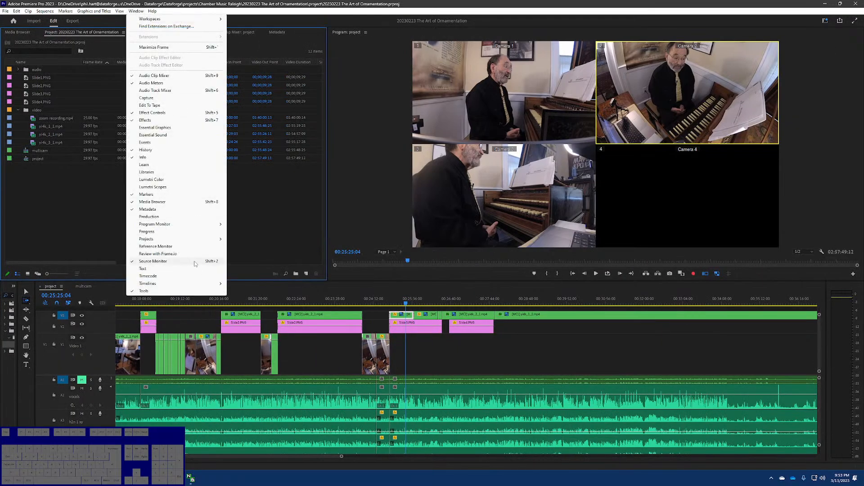
{"action": "left_click", "coordinate": [195, 247]}
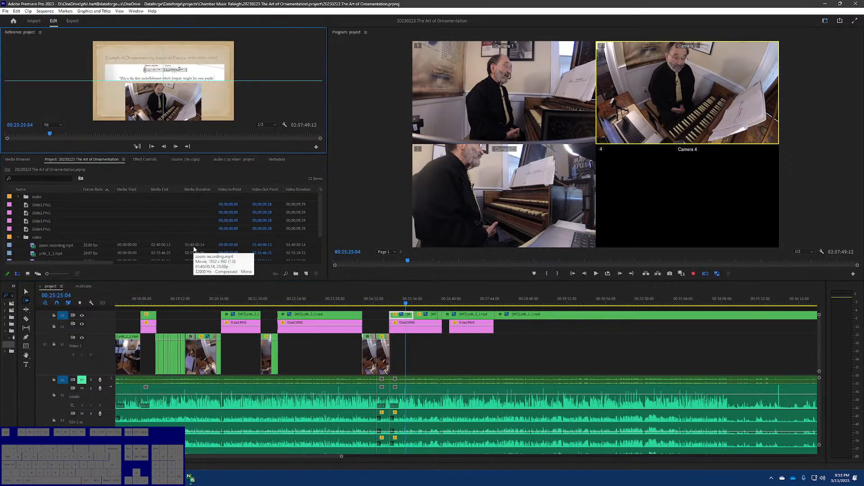
{"action": "left_click", "coordinate": [410, 305]}
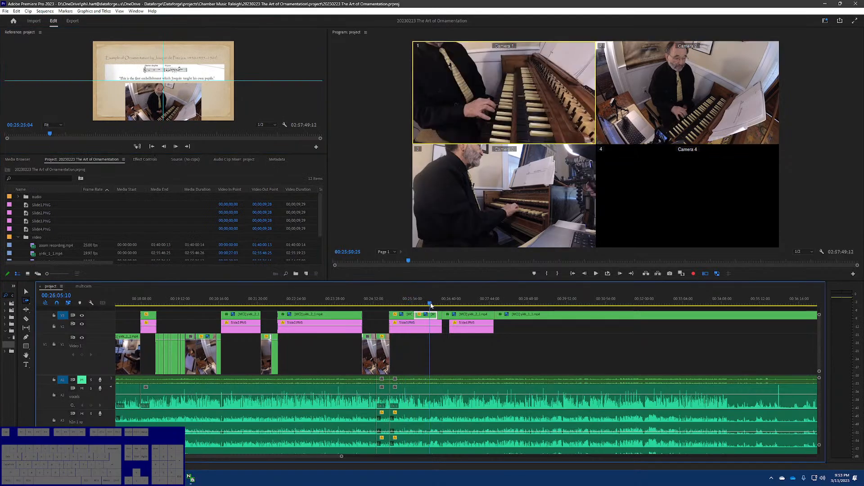
{"action": "left_click_drag", "start_coordinate": [410, 305], "coordinate": [386, 303]}
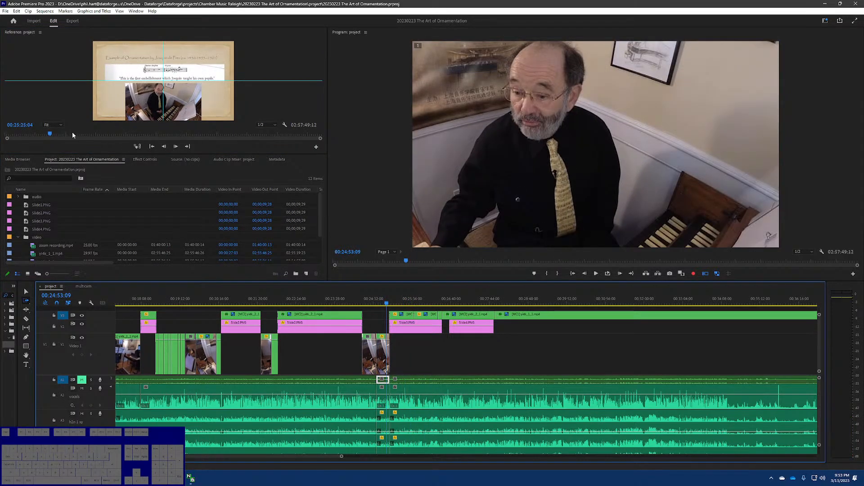
{"action": "mouse_move", "coordinate": [51, 135]}
{"action": "left_mouse_down"}
{"action": "mouse_move", "coordinate": [63, 135]}
{"action": "mouse_move", "coordinate": [34, 137]}
{"action": "mouse_move", "coordinate": [43, 136]}
{"action": "left_mouse_up"}
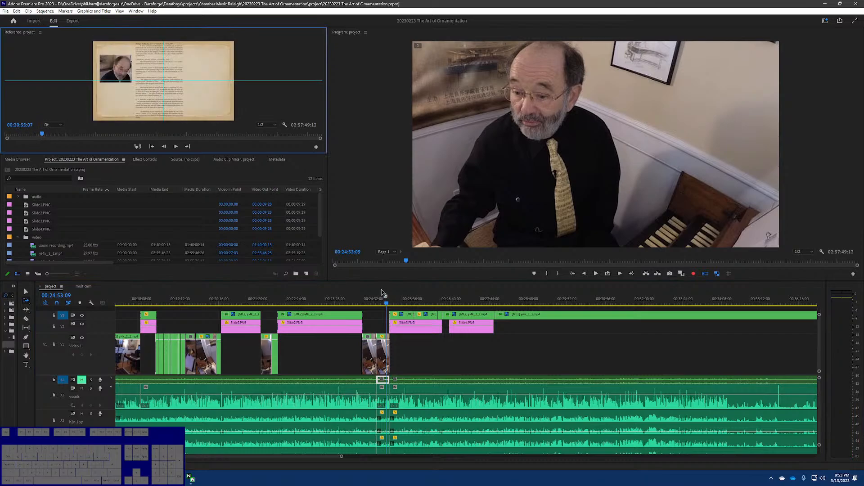
{"action": "left_click", "coordinate": [40, 32]}
{"action": "left_click", "coordinate": [54, 35]}
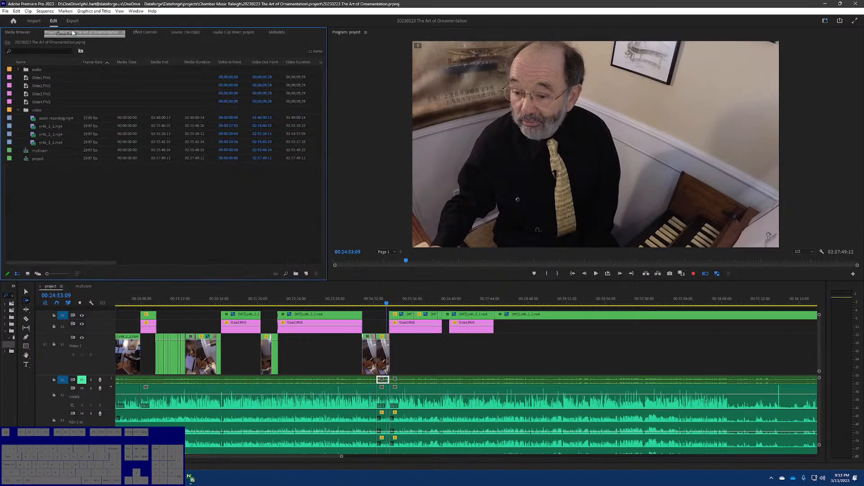
Step: Show the multicam sequence in the Program monitor and return to the project sequence
{"action": "left_click", "coordinate": [136, 11]}
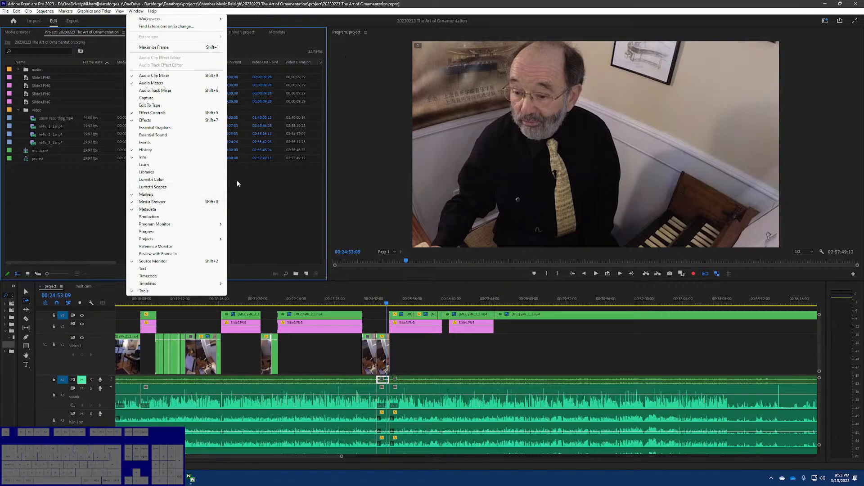
{"action": "mouse_move", "coordinate": [168, 227]}
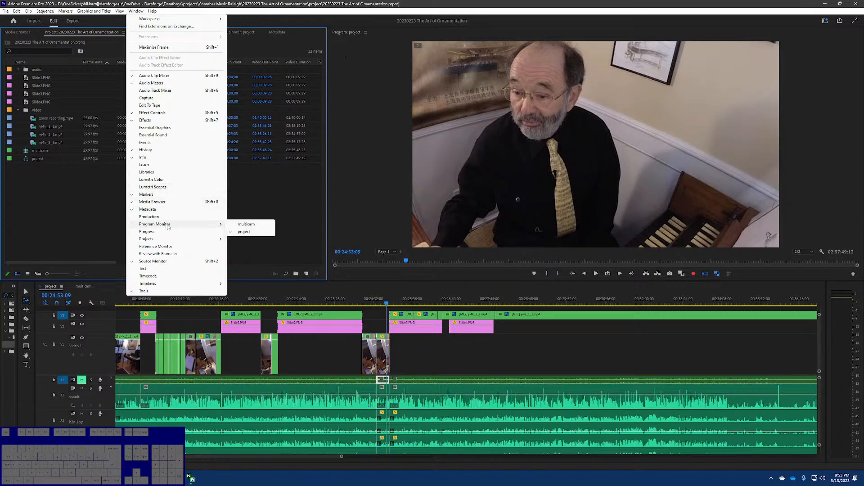
{"action": "left_click", "coordinate": [245, 225]}
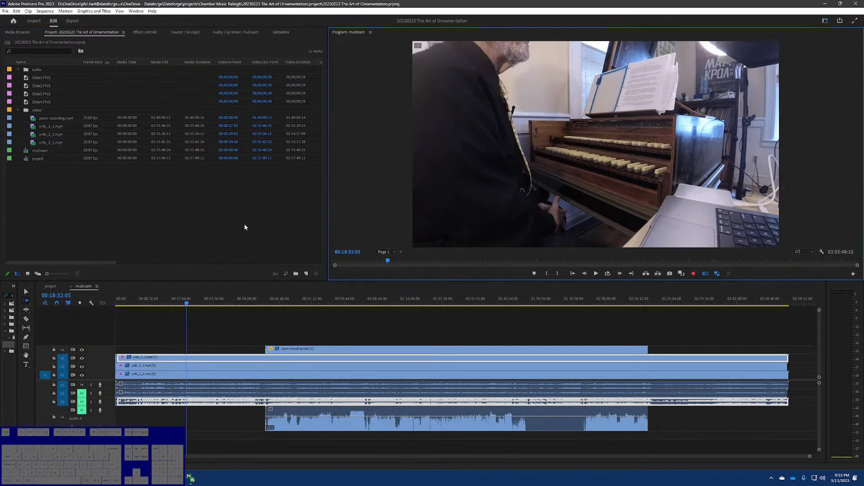
{"action": "left_click", "coordinate": [51, 286]}
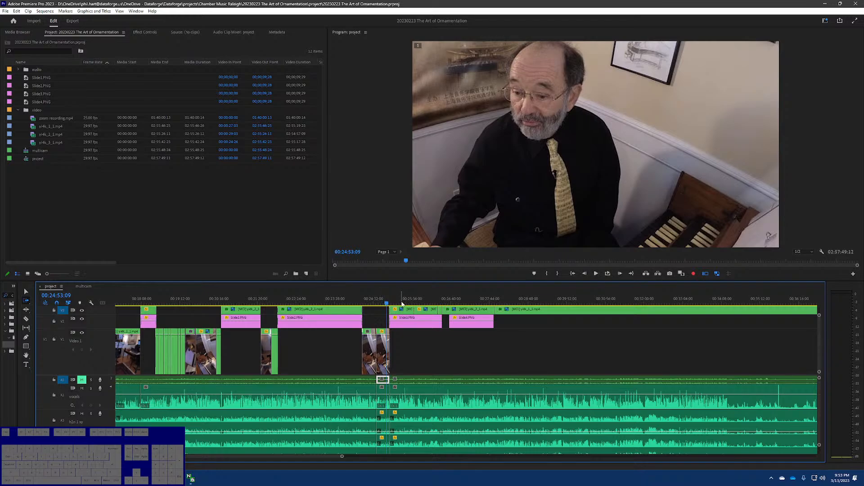
Step: Review the transmit device video streams in the Playback preferences and accept the dialog
{"action": "left_click", "coordinate": [15, 12]}
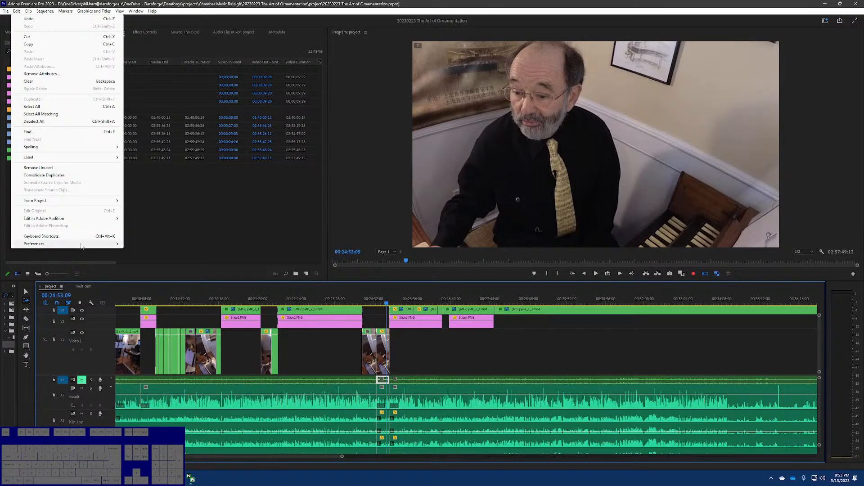
{"action": "mouse_move", "coordinate": [84, 246]}
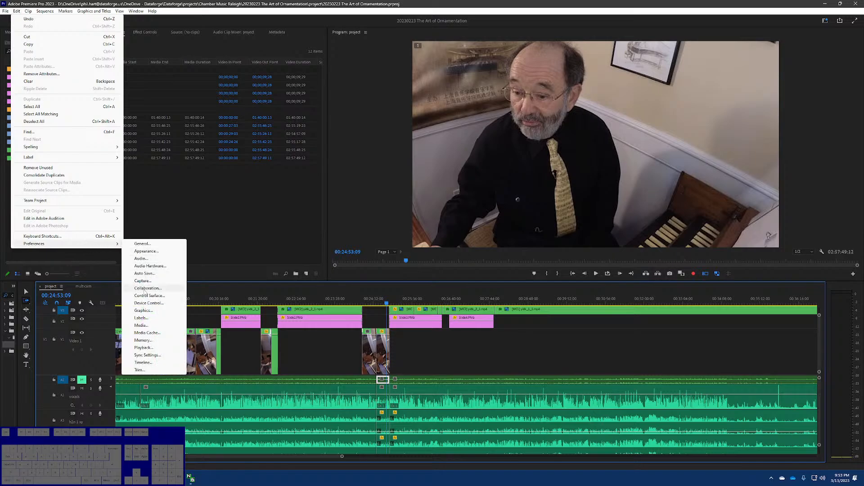
{"action": "left_click", "coordinate": [151, 348]}
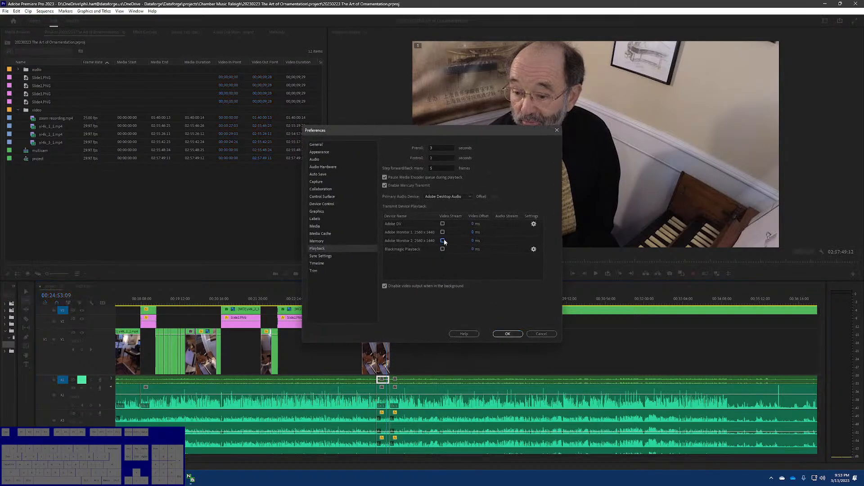
{"action": "left_click", "coordinate": [507, 334]}
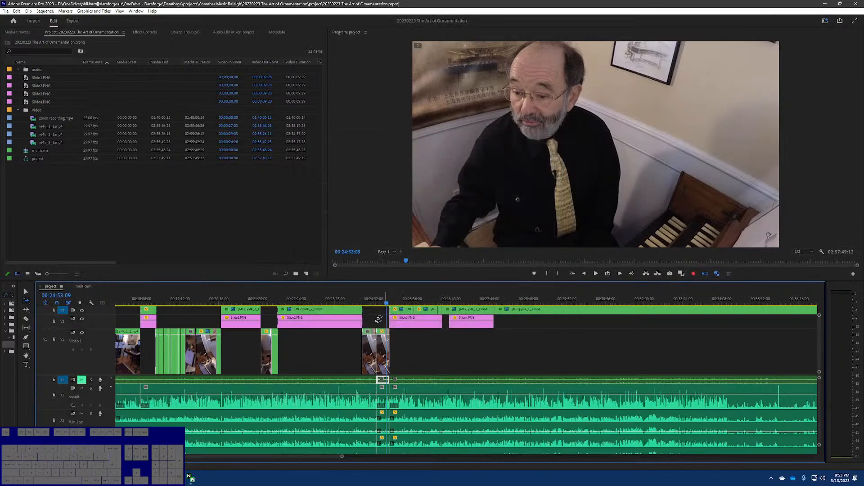
Step: Move the playhead into the multi-camera section over the Slide3.PNG clip, at 00:25:15:02
{"action": "left_click", "coordinate": [390, 300]}
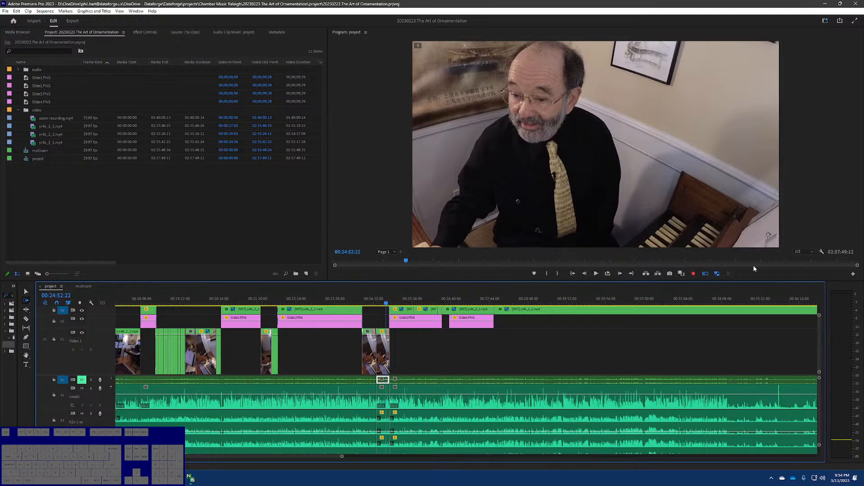
{"action": "left_click", "coordinate": [705, 274]}
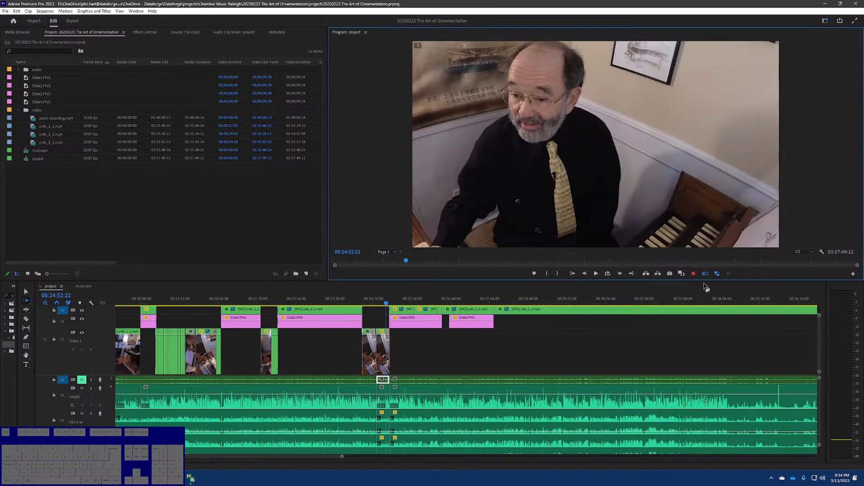
{"action": "left_click_drag", "start_coordinate": [380, 302], "coordinate": [400, 302]}
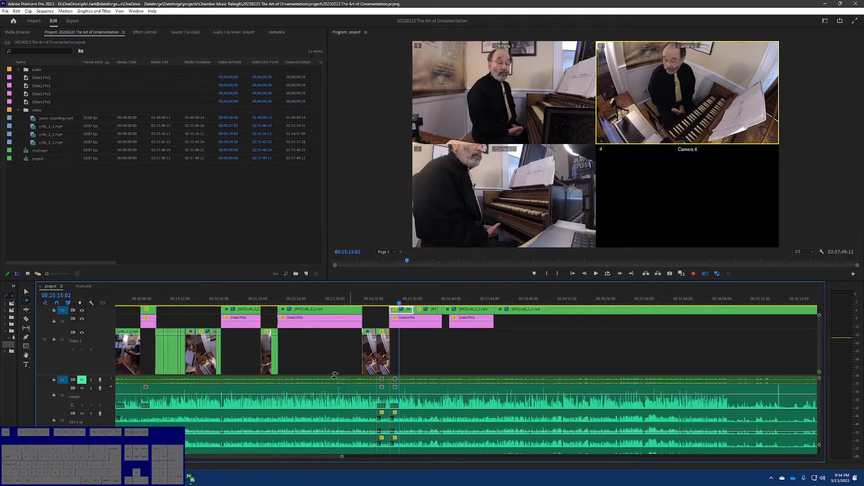
Step: Play the project sequence in multi-camera view from near the start of the Slide3.PNG clip, skip ahead and stop at 00:26:31:15
{"action": "left_click", "coordinate": [393, 302]}
{"action": "key", "text": "space"}
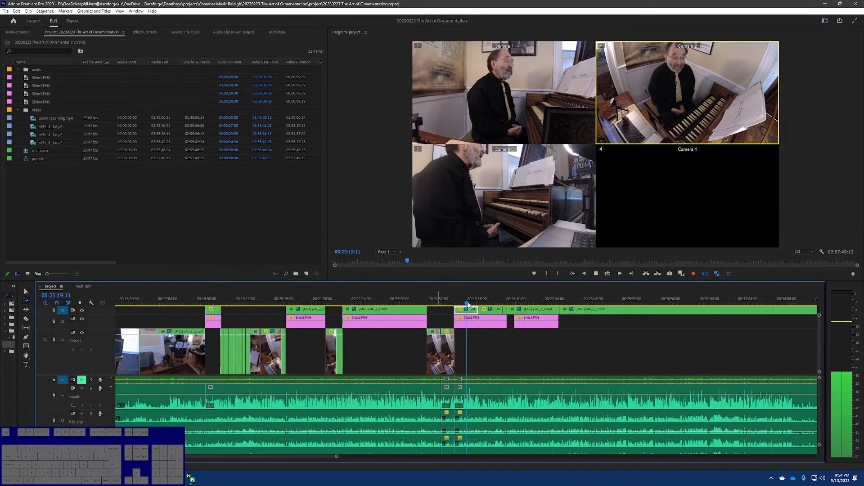
{"action": "left_click", "coordinate": [500, 301]}
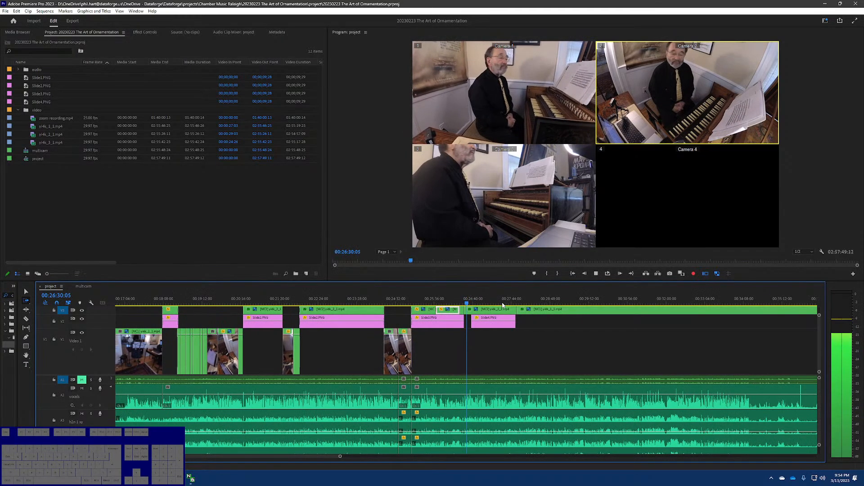
{"action": "key", "text": "space"}
Step: Extend the start of the Slide4.PNG clip back to the end of the Slide3.PNG clip
{"action": "key", "text": "equal"}
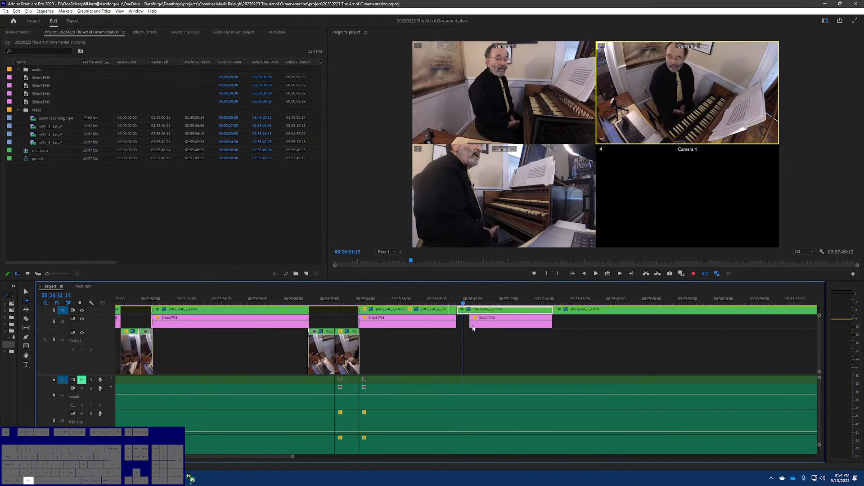
{"action": "scroll", "coordinate": [472, 329], "scroll_direction": "up", "scroll_amount": 2}
{"action": "key", "text": "v"}
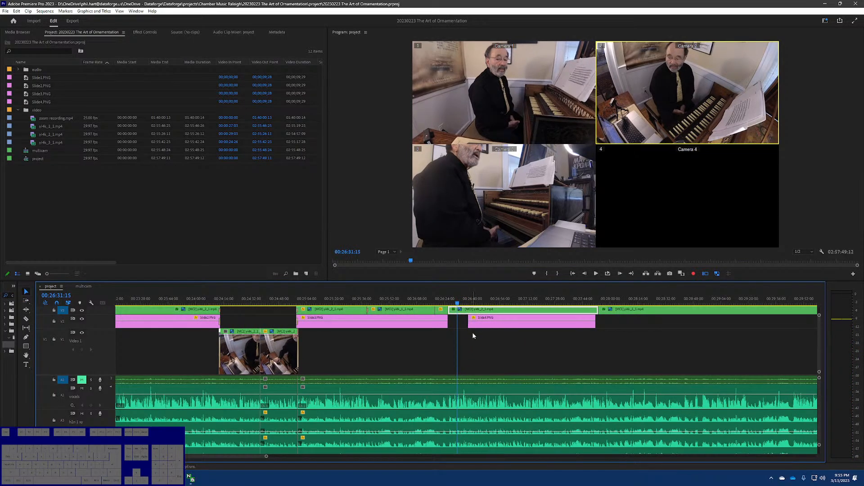
{"action": "left_click_drag", "start_coordinate": [471, 325], "coordinate": [447, 325]}
Step: Play the sequence from just before the Slide4.PNG clip and step the playhead back to the camera change frame at 00:27:36:07
{"action": "left_click", "coordinate": [444, 300]}
{"action": "key", "text": "space"}
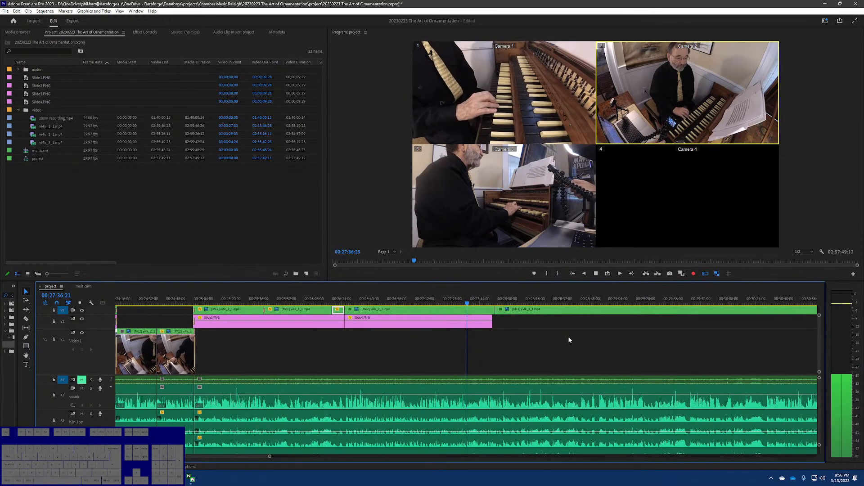
{"action": "key", "text": "space"}
{"action": "key", "text": "Left"}
{"action": "key", "text": "Left"}
{"action": "key", "text": "Left"}
{"action": "key", "text": "Left"}
{"action": "key", "text": "Left"}
{"action": "key", "text": "Left"}
{"action": "key", "text": "Left"}
{"action": "key", "text": "Left"}
{"action": "key", "text": "Left"}
{"action": "key", "text": "Left"}
{"action": "key", "text": "Left"}
{"action": "key", "text": "Left"}
{"action": "key", "text": "Left"}
{"action": "key", "text": "Left"}
{"action": "key", "text": "Left"}
{"action": "key", "text": "Left"}
{"action": "key", "text": "Left"}
{"action": "key", "text": "Left"}
{"action": "key", "text": "Left"}
{"action": "key", "text": "Left"}
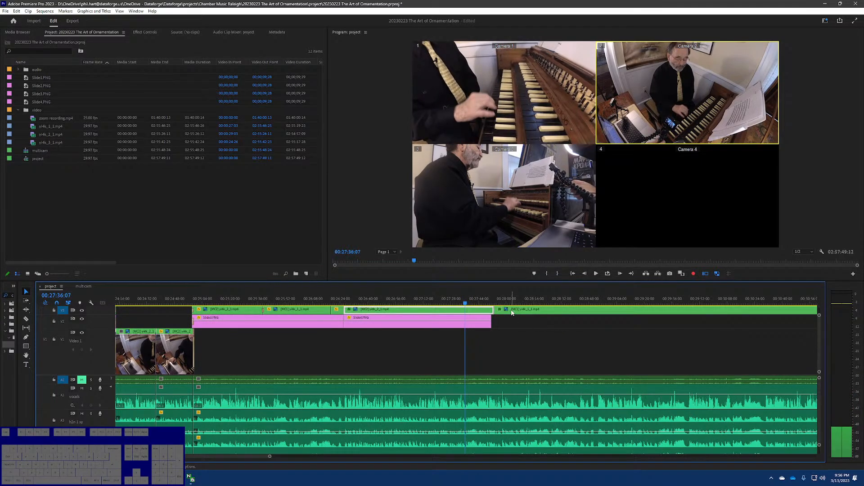
Step: Roll the camera 2 to camera 1 cut above the Slide4.PNG clip back to 00:27:36:07 and play from 00:27:33:18 to check it
{"action": "left_click_drag", "start_coordinate": [493, 311], "coordinate": [465, 311]}
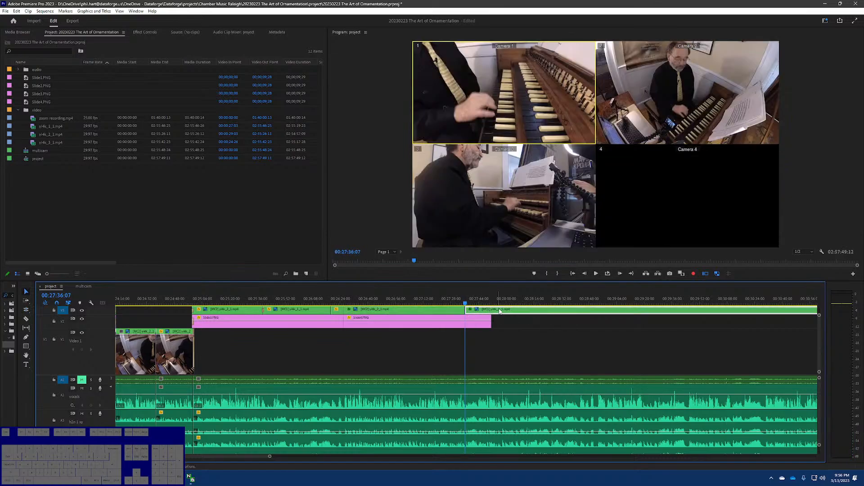
{"action": "left_click", "coordinate": [461, 301]}
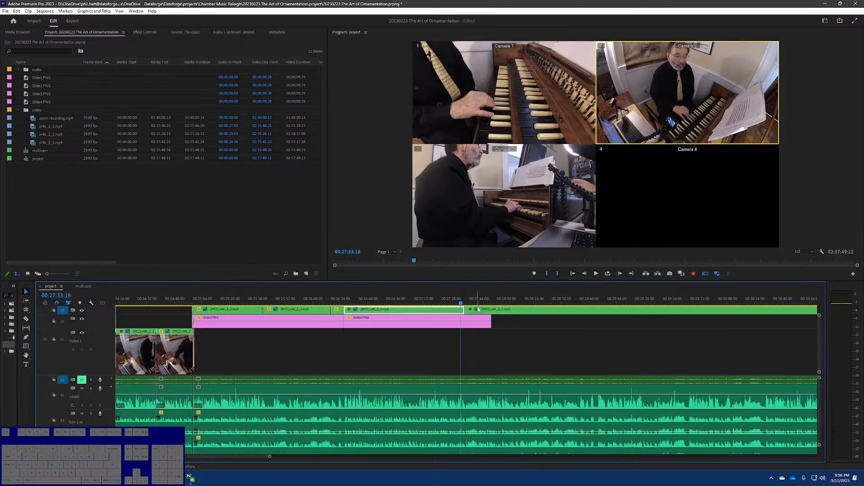
{"action": "key", "text": "space"}
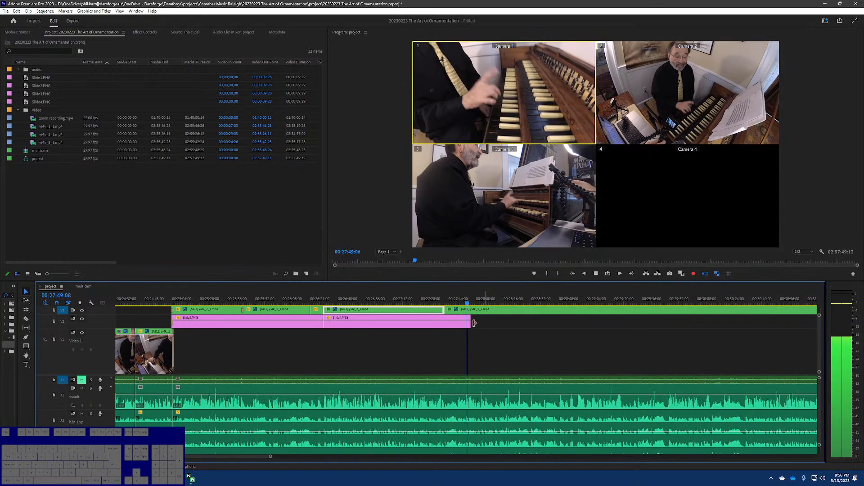
Step: Extend the end of the Slide4.PNG clip to about 00:29:34 and stop the playback at 00:28:07:00
{"action": "left_click_drag", "start_coordinate": [472, 323], "coordinate": [634, 322]}
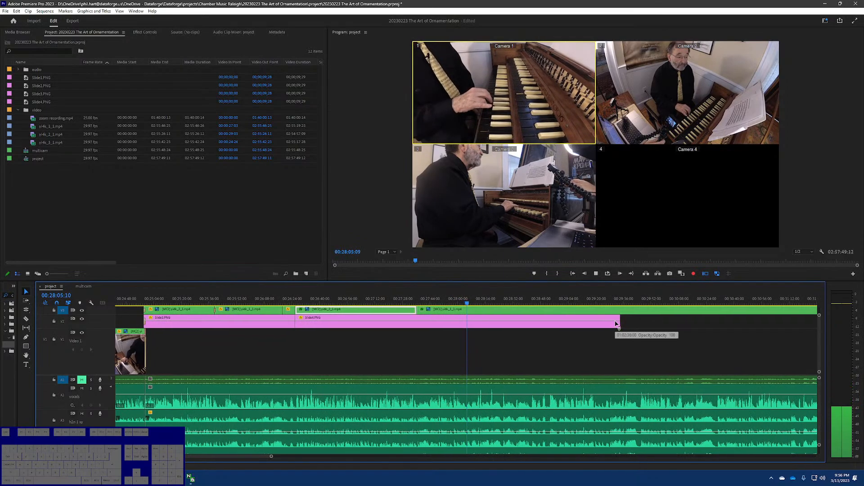
{"action": "key", "text": "space"}
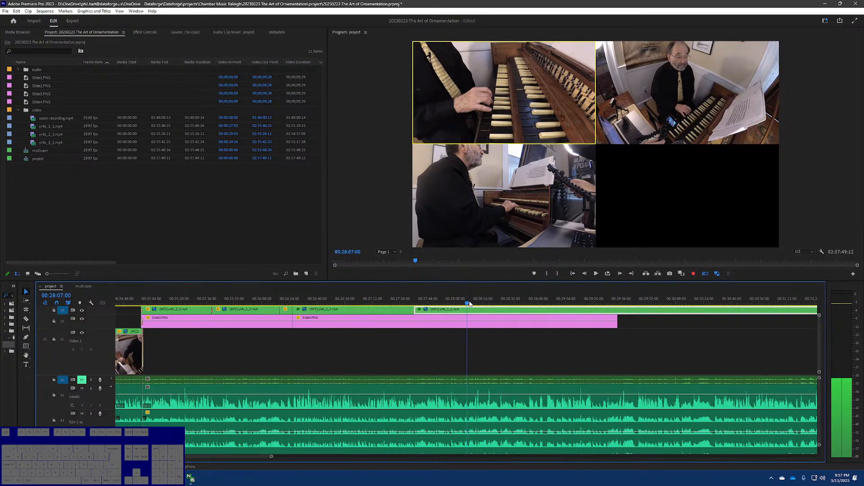
Step: Undo the Position reset and enable keyframing of Position and Scale for the camera 1 clip at its start, 00:27:36:07
{"action": "left_click_drag", "start_coordinate": [335, 302], "coordinate": [461, 299]}
{"action": "key", "text": "Up"}
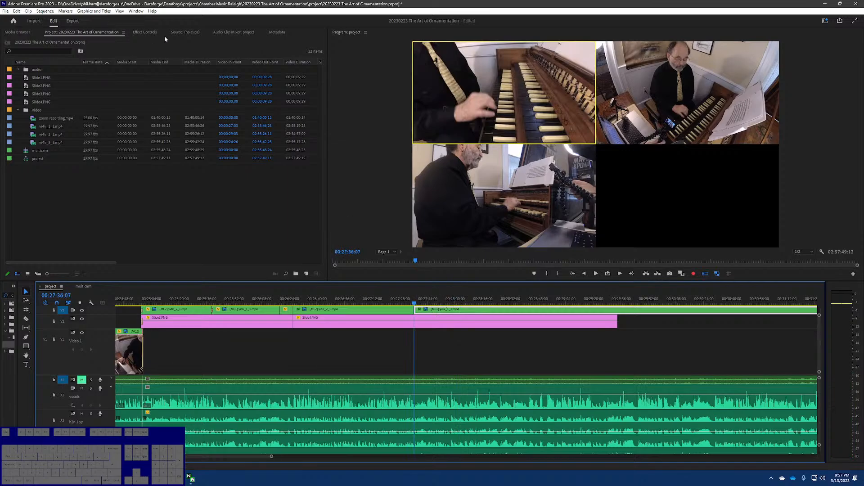
{"action": "left_click", "coordinate": [145, 33]}
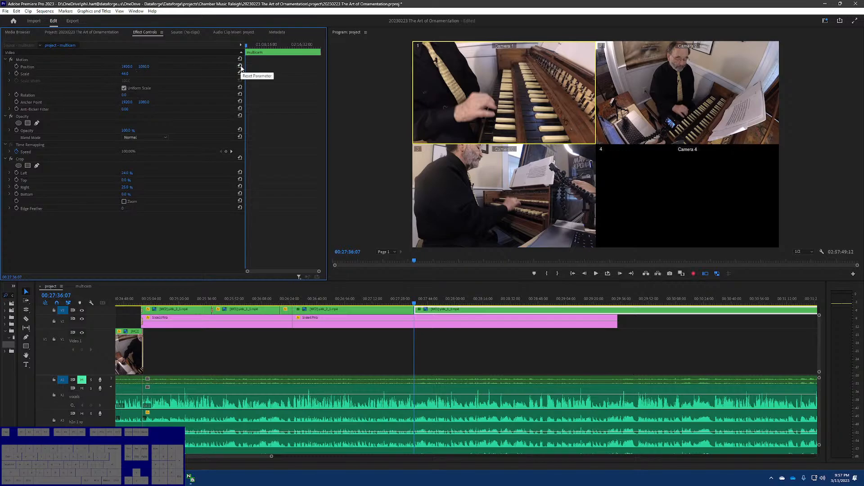
{"action": "key", "text": "ctrl+z"}
{"action": "left_click", "coordinate": [17, 67]}
{"action": "left_click", "coordinate": [17, 74]}
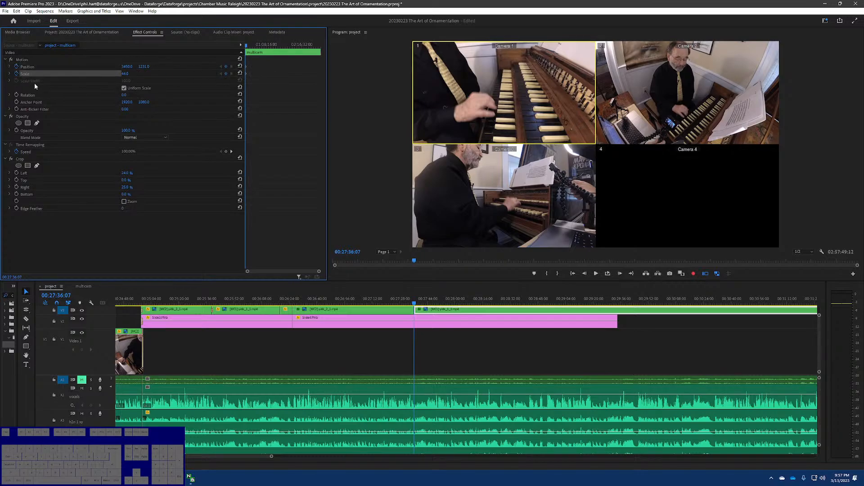
Step: Play on to 00:27:44:06 and add Position and Scale keyframes there on the camera 1 clip
{"action": "key", "text": "space"}
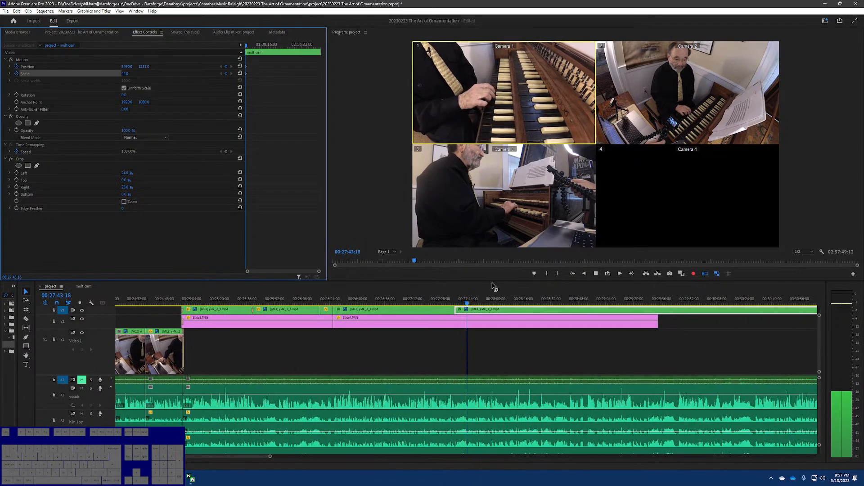
{"action": "key", "text": "space"}
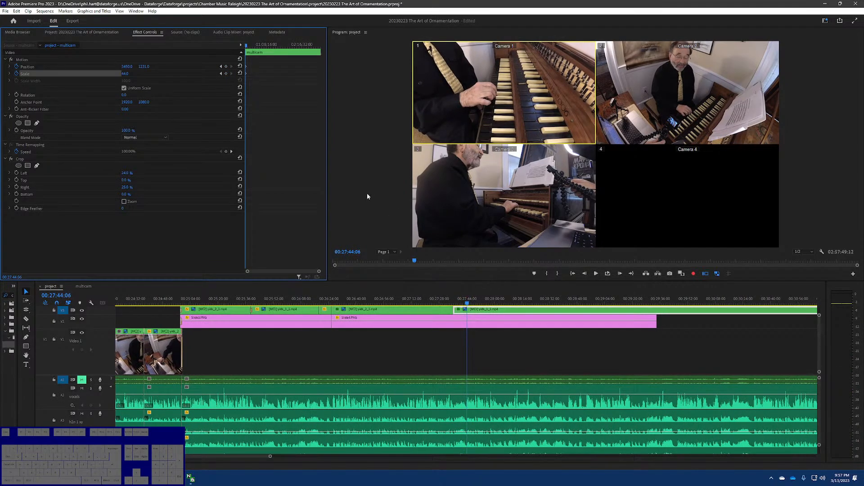
{"action": "left_click", "coordinate": [17, 66]}
{"action": "left_click", "coordinate": [485, 247]}
Step: Try to shift the camera 1 inset horizontally at 00:27:52:14 and undo the Position change
{"action": "key", "text": "space"}
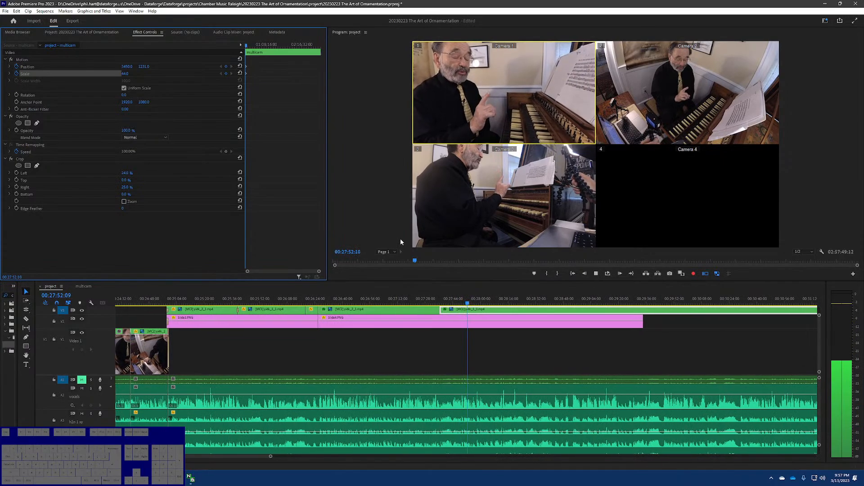
{"action": "key", "text": "space"}
{"action": "left_click_drag", "start_coordinate": [129, 67], "coordinate": [212, 68]}
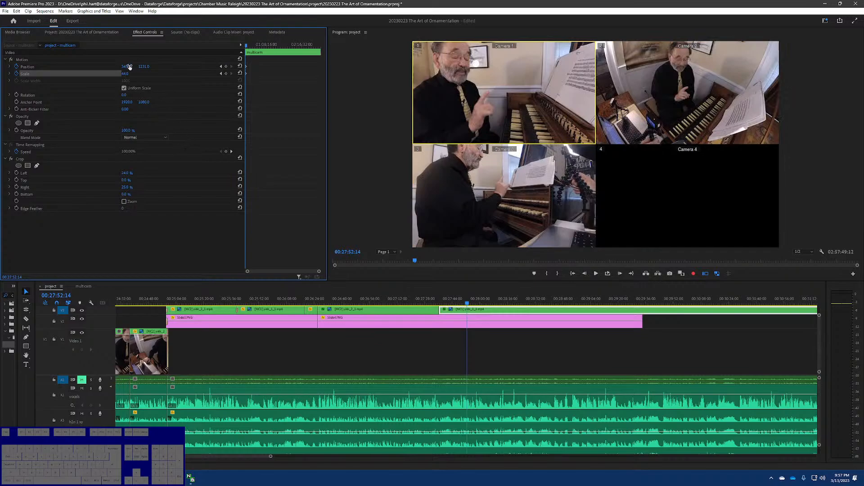
{"action": "left_click_drag", "start_coordinate": [126, 67], "coordinate": [208, 66]}
{"action": "key", "text": "ctrl+z"}
Step: Play and scrub through the camera 1 clip between 00:27:43:04 and 00:28:12:08 to examine the camera's reframing
{"action": "key", "text": "space"}
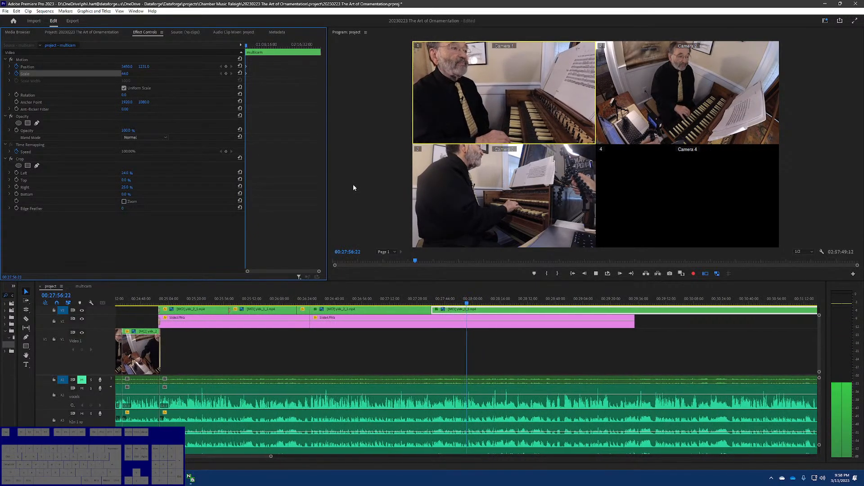
{"action": "key", "text": "space"}
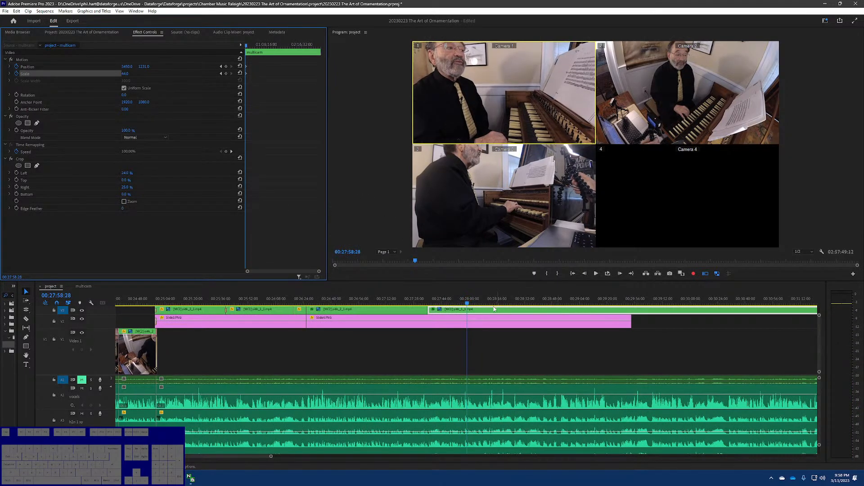
{"action": "mouse_move", "coordinate": [468, 305]}
{"action": "left_mouse_down"}
{"action": "mouse_move", "coordinate": [445, 304]}
{"action": "mouse_move", "coordinate": [480, 305]}
{"action": "left_mouse_up"}
{"action": "key", "text": "space"}
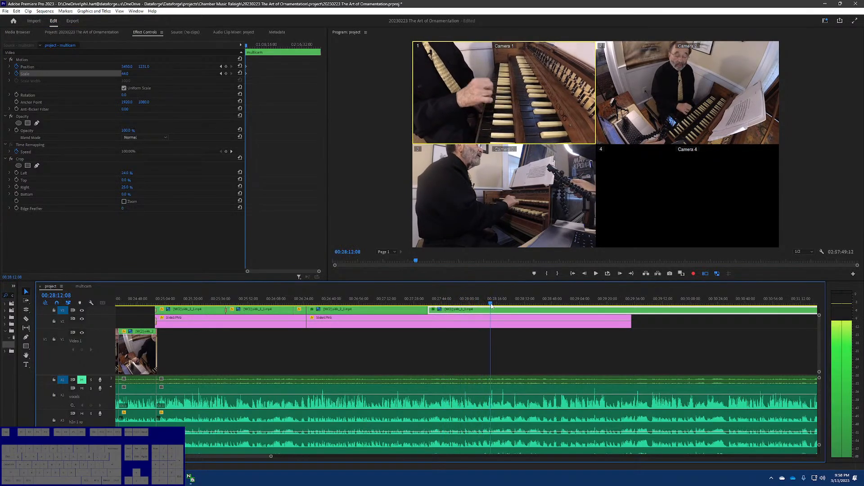
{"action": "left_click", "coordinate": [446, 304]}
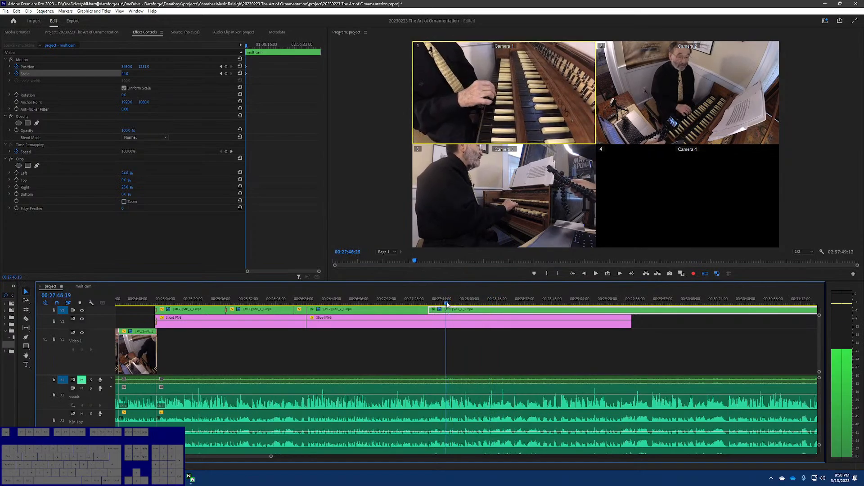
{"action": "mouse_move", "coordinate": [446, 305]}
{"action": "left_mouse_down"}
{"action": "mouse_move", "coordinate": [428, 305]}
{"action": "mouse_move", "coordinate": [459, 308]}
{"action": "mouse_move", "coordinate": [444, 310]}
{"action": "left_mouse_up"}
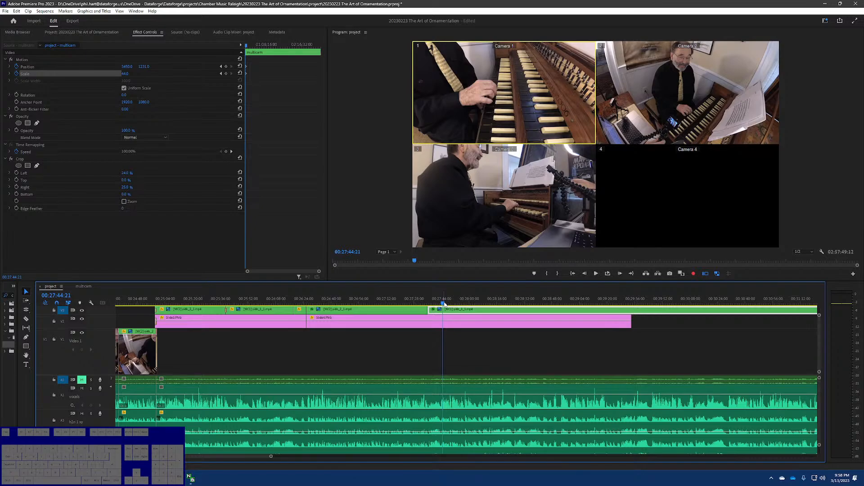
{"action": "left_click", "coordinate": [441, 305]}
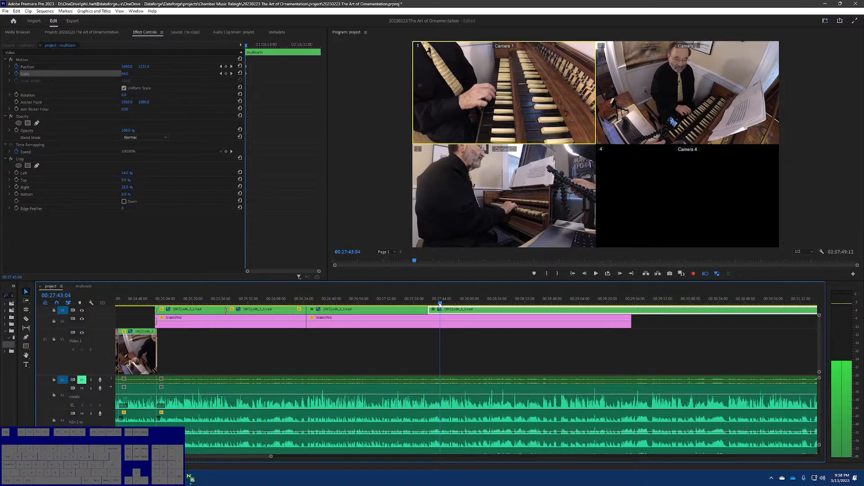
Step: Play on to 00:27:52:18 and split the camera 1 clip there
{"action": "key", "text": "space"}
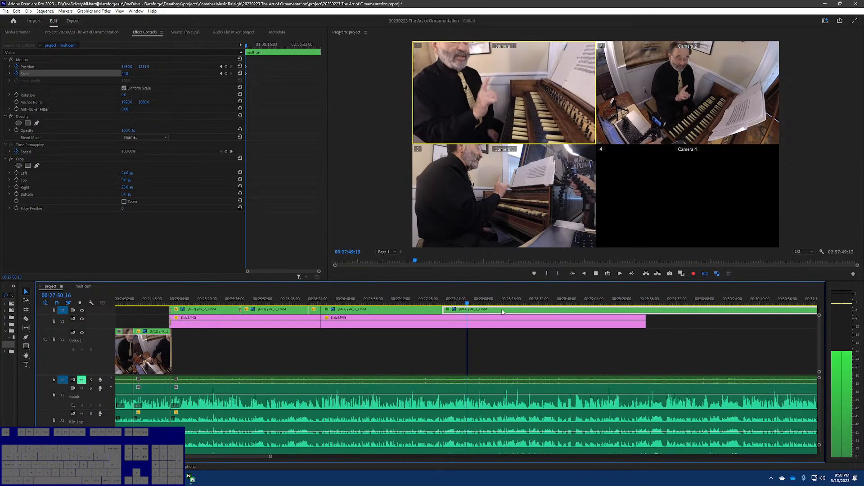
{"action": "key", "text": "space"}
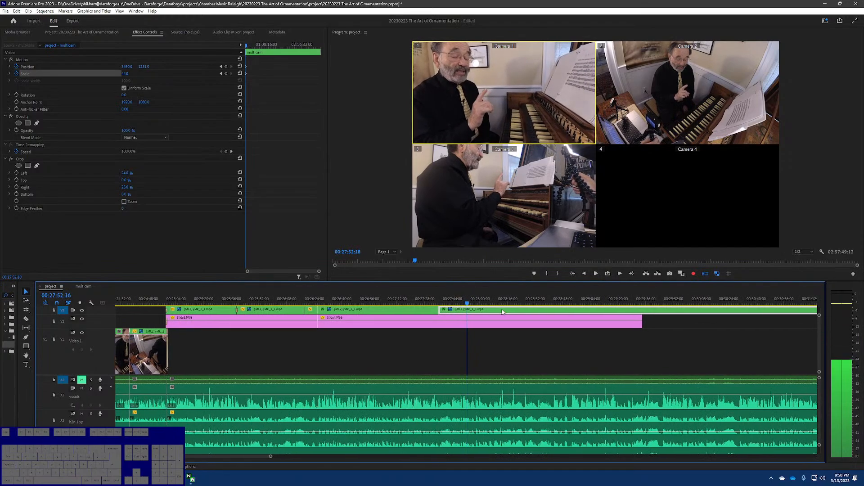
{"action": "key", "text": "c"}
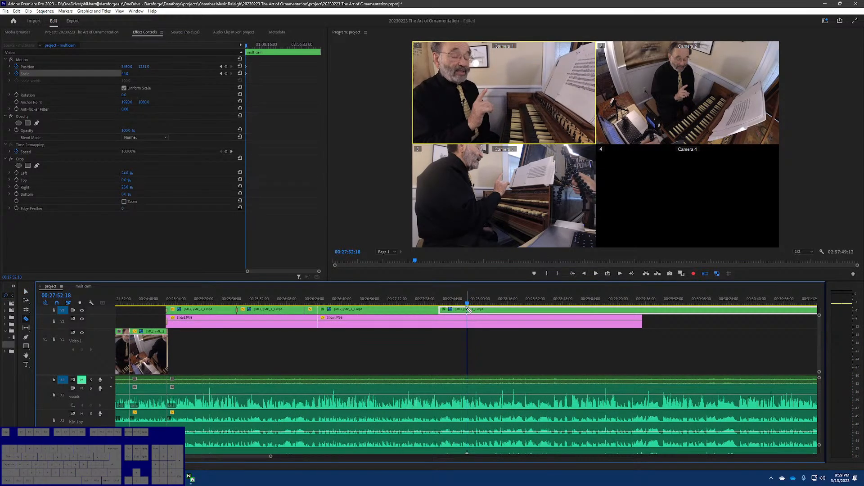
{"action": "left_click", "coordinate": [468, 309]}
{"action": "key", "text": "v"}
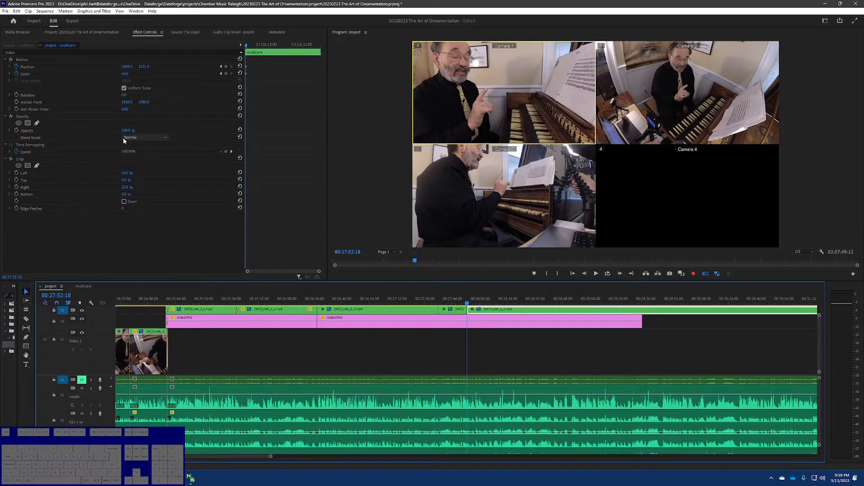
Step: Set the left crop of the camera 1 clip after the split to 6% and its horizontal Position to 3787
{"action": "left_click_drag", "start_coordinate": [126, 66], "coordinate": [245, 66]}
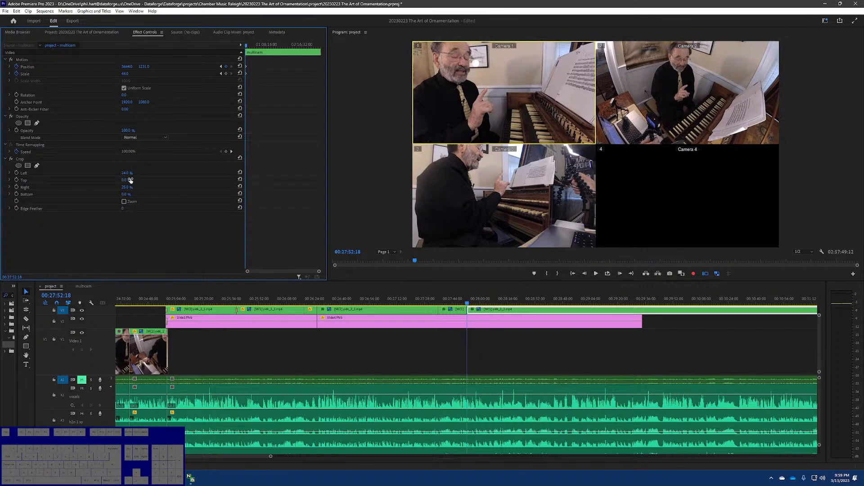
{"action": "left_click_drag", "start_coordinate": [130, 173], "coordinate": [131, 173]}
{"action": "left_click_drag", "start_coordinate": [127, 67], "coordinate": [140, 67]}
Step: Play across the split in the camera 1 clip and roll it back to the cut at 00:27:36:07
{"action": "left_click_drag", "start_coordinate": [442, 298], "coordinate": [470, 298]}
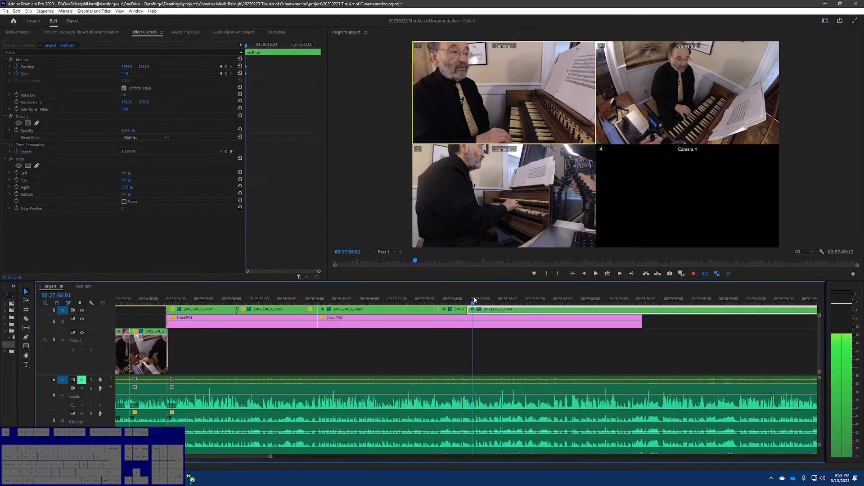
{"action": "key", "text": "space"}
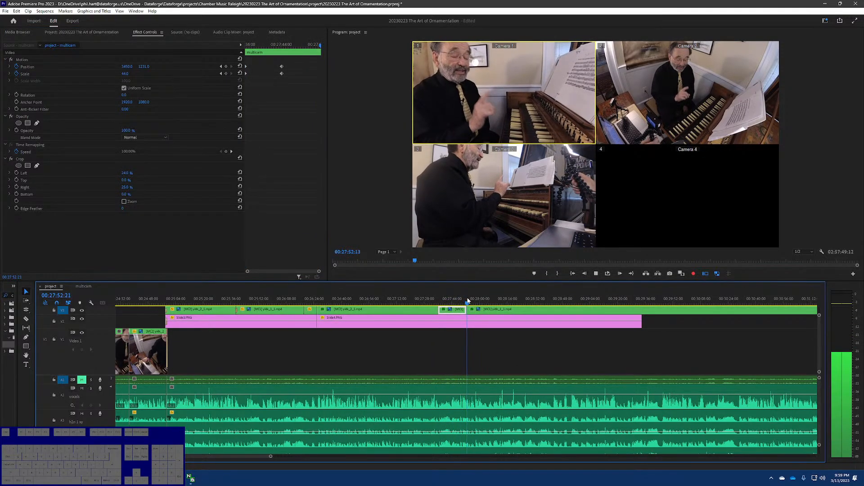
{"action": "left_click", "coordinate": [463, 309]}
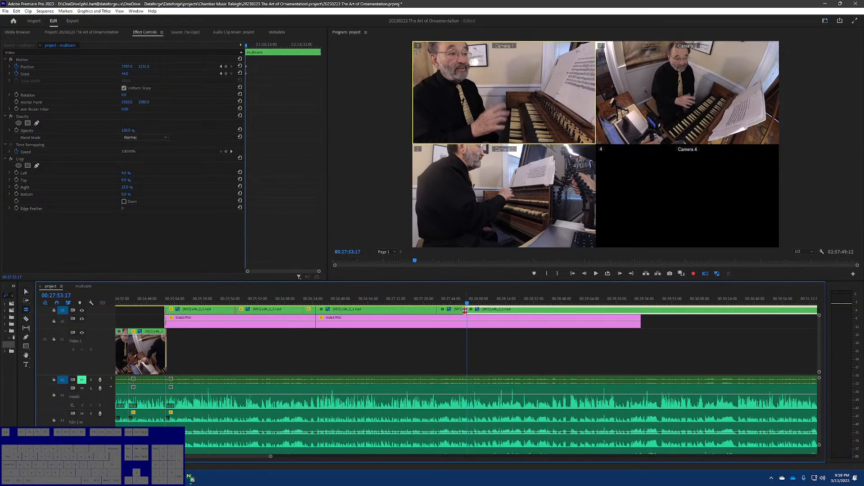
{"action": "left_click_drag", "start_coordinate": [464, 311], "coordinate": [434, 310]}
{"action": "key", "text": "v"}
Step: Set the camera 1 clip's horizontal Position to 3762 at 00:27:36:07 and delete its following Position and Scale keyframes
{"action": "mouse_move", "coordinate": [434, 299]}
{"action": "left_mouse_down"}
{"action": "mouse_move", "coordinate": [466, 301]}
{"action": "mouse_move", "coordinate": [426, 301]}
{"action": "mouse_move", "coordinate": [448, 301]}
{"action": "left_mouse_up"}
{"action": "key", "text": "Up"}
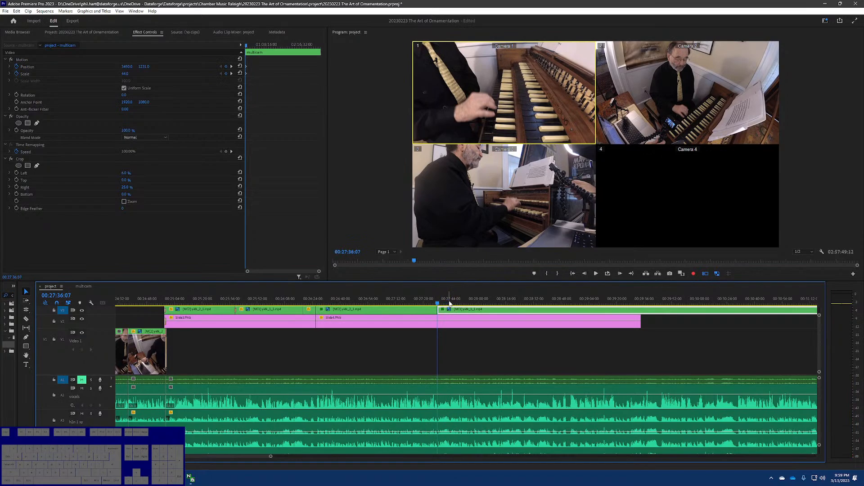
{"action": "left_click_drag", "start_coordinate": [127, 67], "coordinate": [155, 67]}
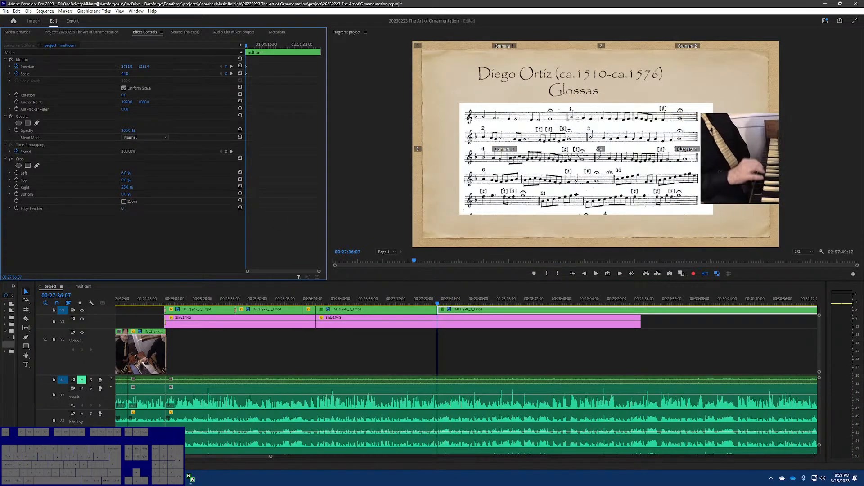
{"action": "key", "text": "space"}
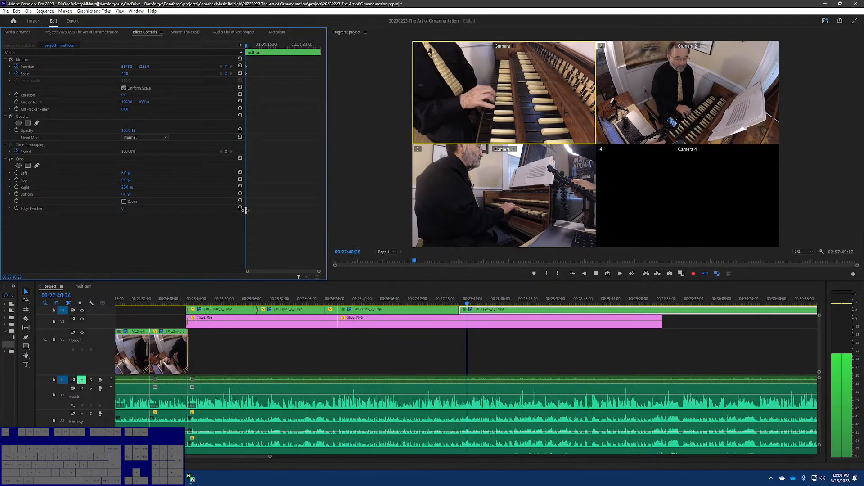
{"action": "left_click_drag", "start_coordinate": [244, 212], "coordinate": [137, 211]}
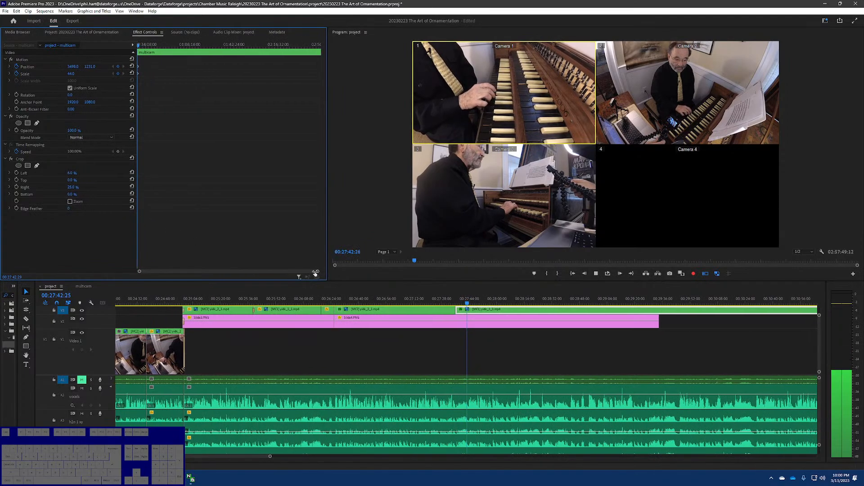
{"action": "left_click_drag", "start_coordinate": [318, 272], "coordinate": [188, 269]}
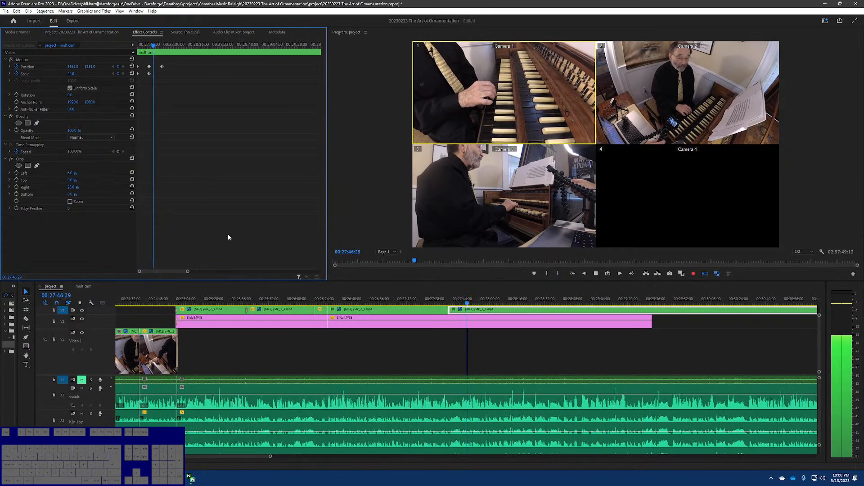
{"action": "key", "text": "space"}
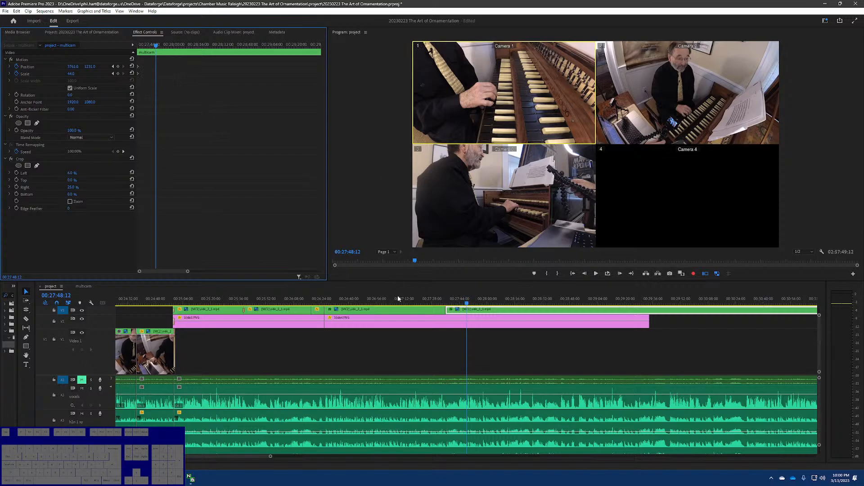
Step: Play from the camera 1 clip's start, from 00:26:22:01 and from about 00:27:31 to review the change from camera 2
{"action": "left_click", "coordinate": [447, 299]}
{"action": "key", "text": "space"}
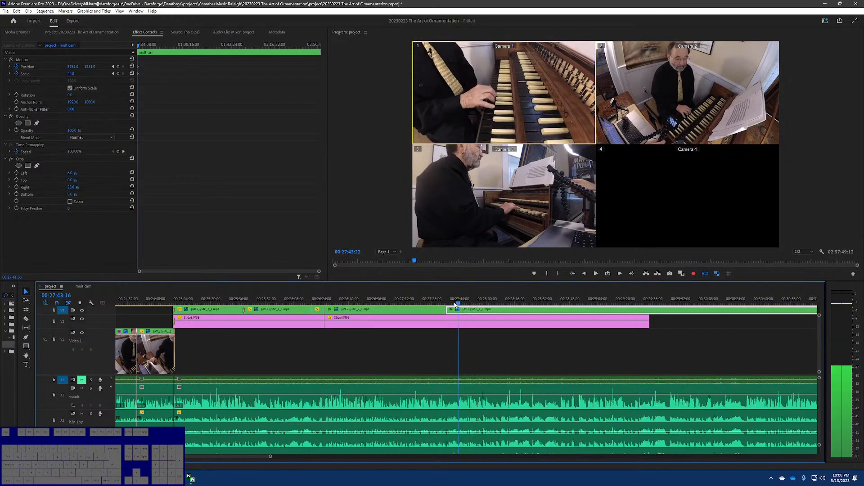
{"action": "left_click_drag", "start_coordinate": [454, 305], "coordinate": [318, 304]}
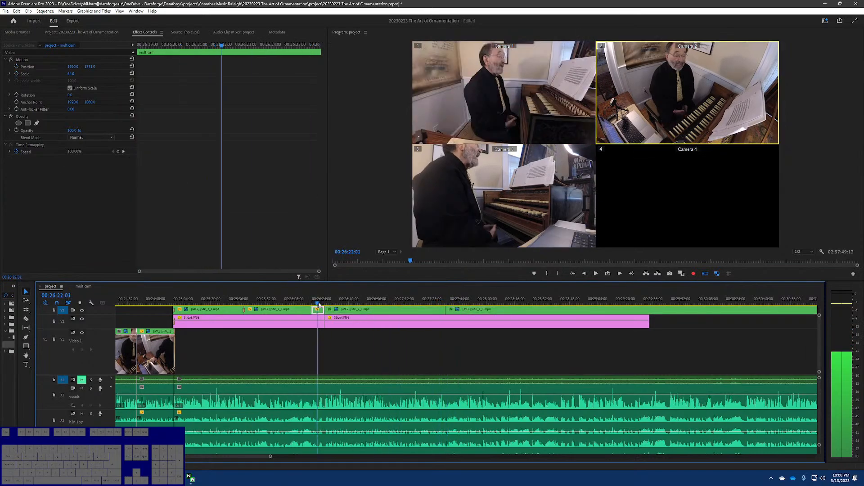
{"action": "key", "text": "space"}
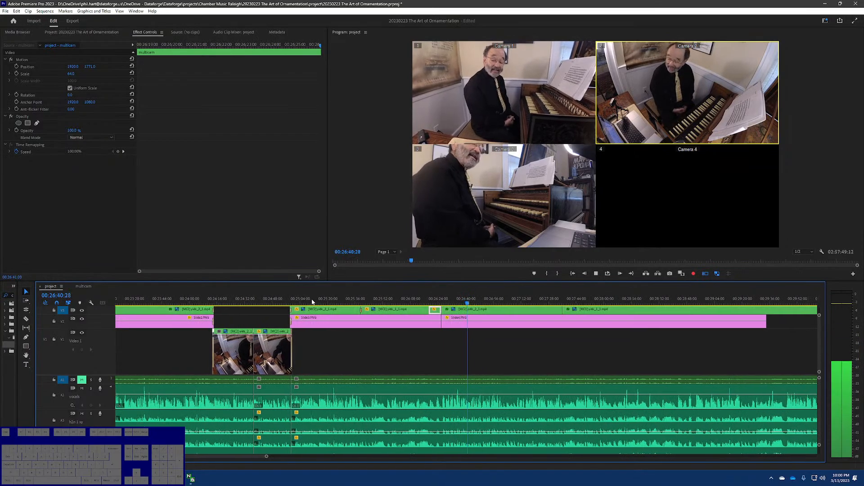
{"action": "left_click", "coordinate": [492, 311]}
{"action": "left_click", "coordinate": [542, 300]}
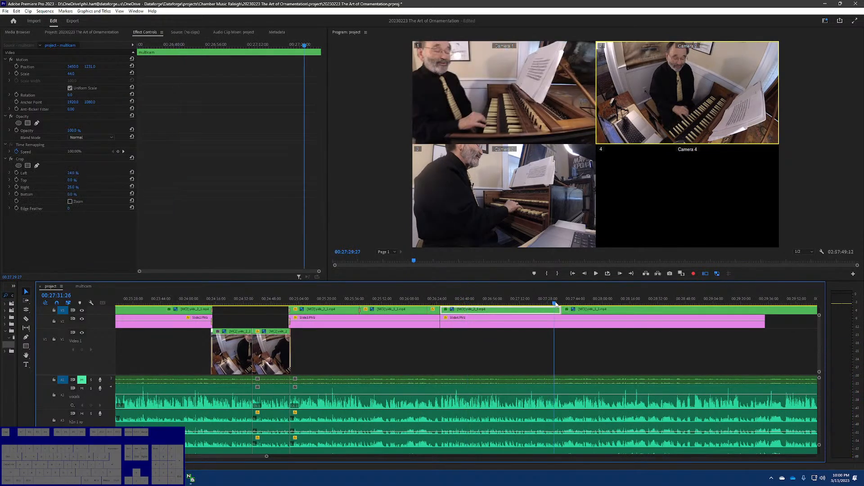
{"action": "key", "text": "space"}
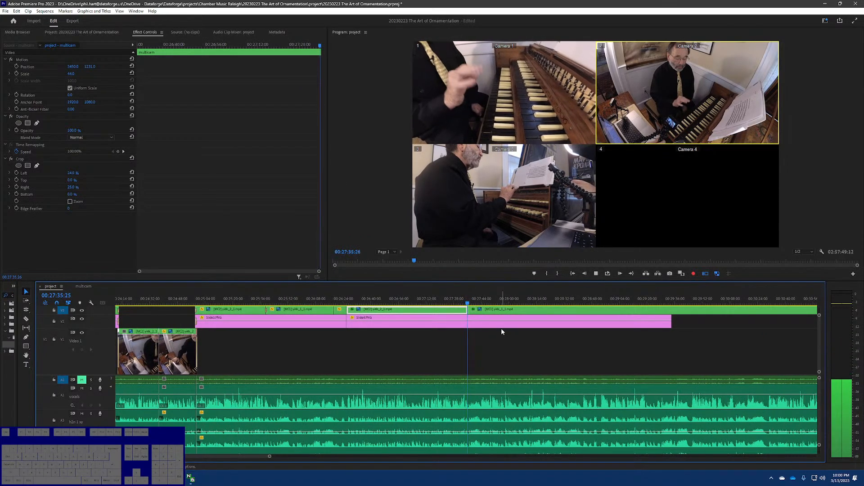
{"action": "key", "text": "space"}
Step: Split the camera 2 clip at 00:27:30:11 and switch the segment up to the next cut to camera 1
{"action": "scroll", "coordinate": [497, 333], "scroll_direction": "up", "scroll_amount": 2}
{"action": "scroll", "coordinate": [450, 328], "scroll_direction": "up", "scroll_amount": 4}
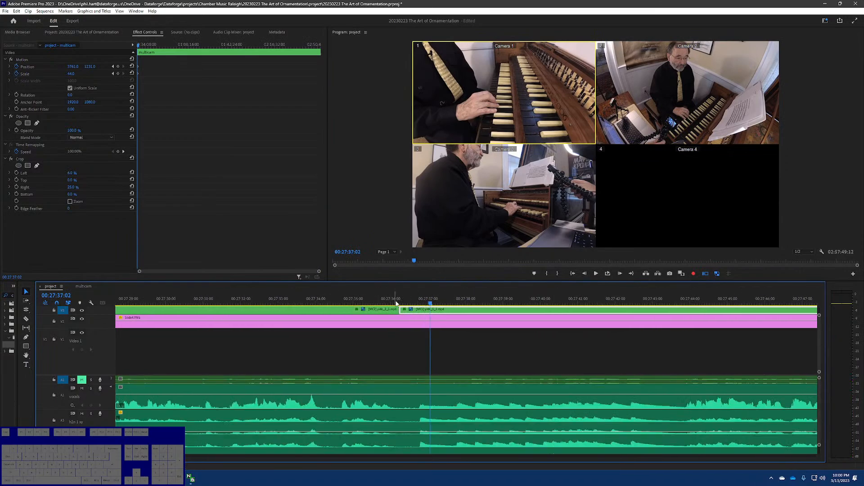
{"action": "left_click_drag", "start_coordinate": [381, 303], "coordinate": [180, 303]}
{"action": "left_click", "coordinate": [181, 311]}
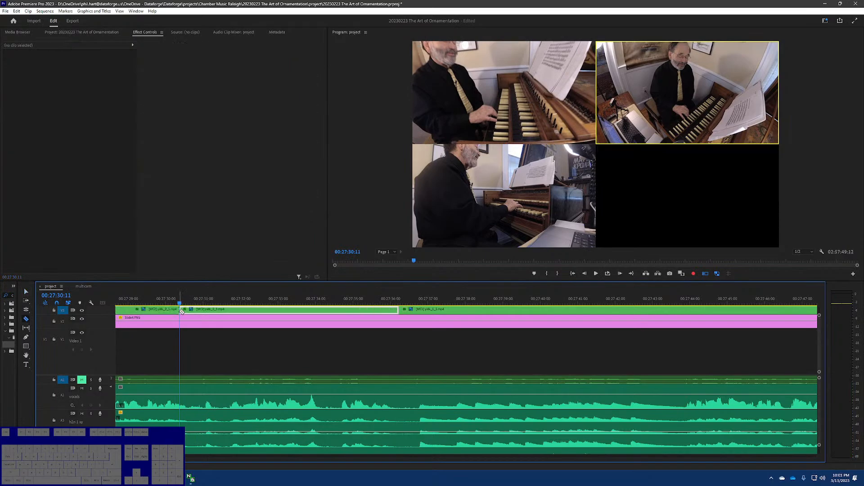
{"action": "key", "text": "v"}
{"action": "left_click_drag", "start_coordinate": [180, 306], "coordinate": [390, 310]}
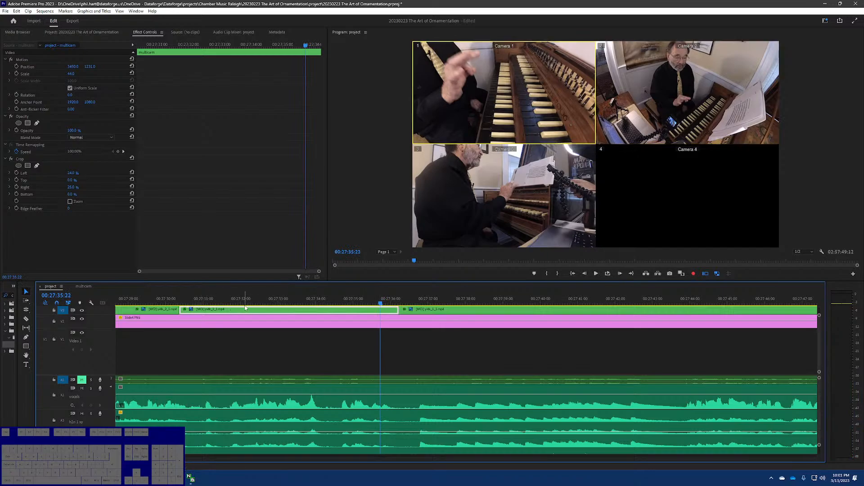
Step: Play from 00:27:30:00 across the change to camera 1 and from 00:27:35:26 to about 00:28:46 to find where the slide should end
{"action": "mouse_move", "coordinate": [173, 303]}
{"action": "left_mouse_down"}
{"action": "mouse_move", "coordinate": [405, 308]}
{"action": "mouse_move", "coordinate": [219, 312]}
{"action": "mouse_move", "coordinate": [141, 293]}
{"action": "mouse_move", "coordinate": [184, 303]}
{"action": "mouse_move", "coordinate": [167, 306]}
{"action": "left_mouse_up"}
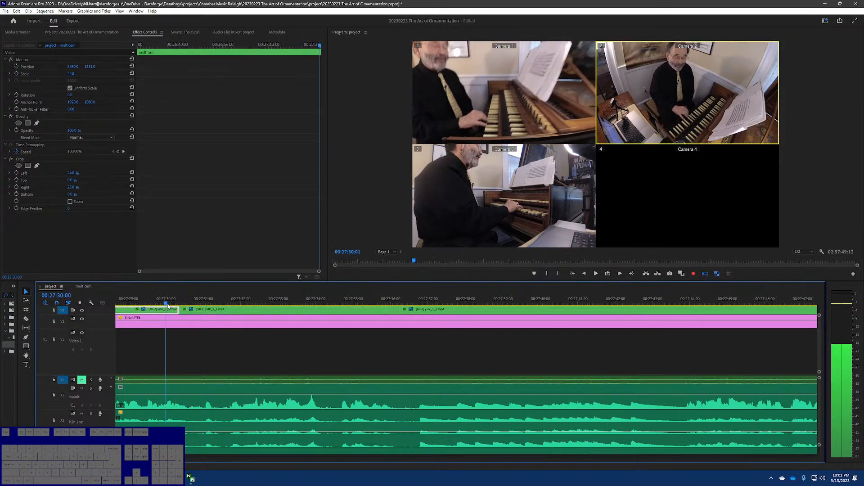
{"action": "key", "text": "space"}
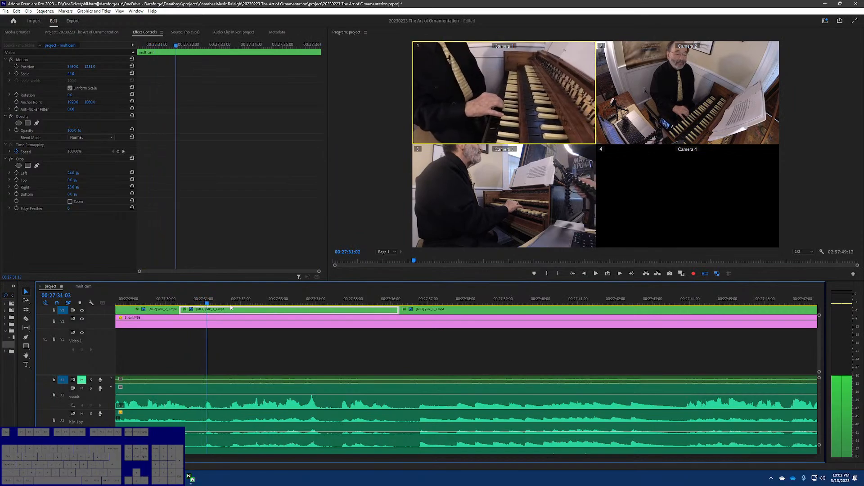
{"action": "left_click", "coordinate": [279, 304]}
{"action": "left_click_drag", "start_coordinate": [279, 304], "coordinate": [396, 306]}
{"action": "key", "text": "space"}
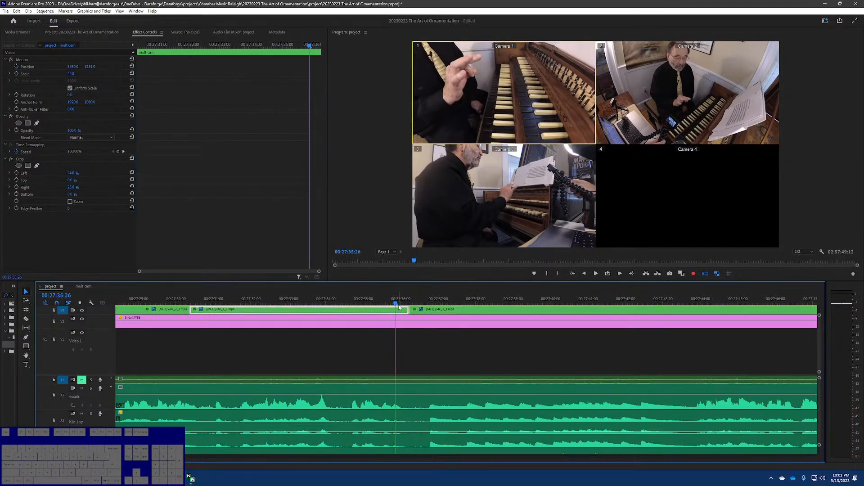
{"action": "key", "text": "space"}
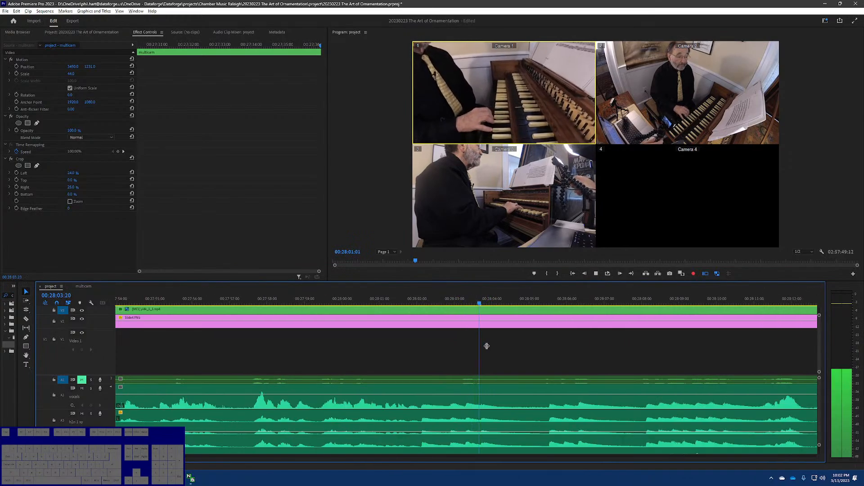
{"action": "key", "text": "backslash"}
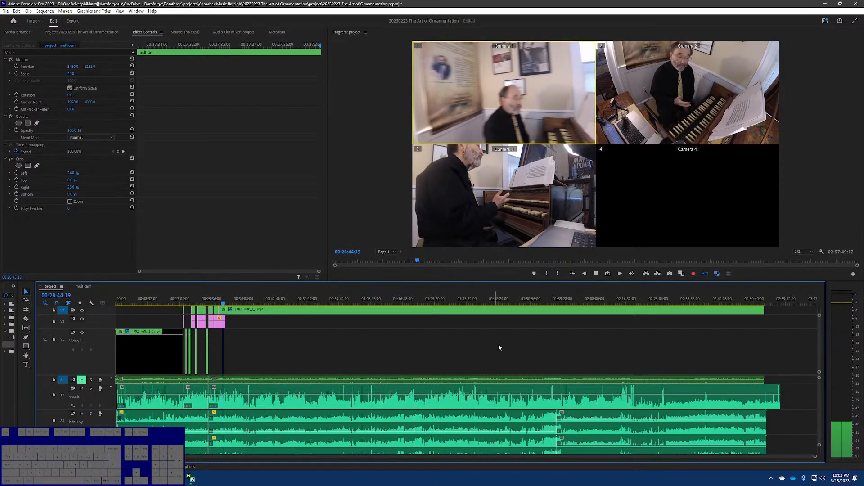
{"action": "key", "text": "space"}
Step: Trim the end of the slide clip to 00:28:42:14 and split the camera 1 clip above it at the same time
{"action": "scroll", "coordinate": [202, 347], "scroll_direction": "up", "scroll_amount": 3}
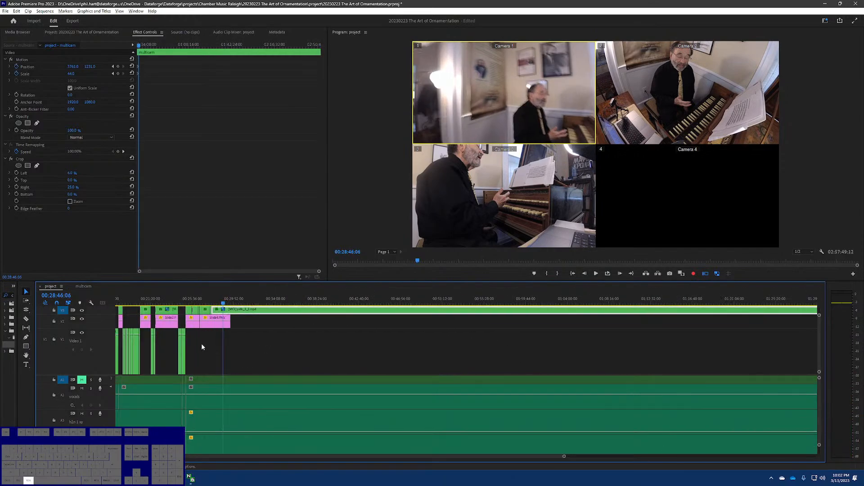
{"action": "scroll", "coordinate": [201, 342], "scroll_direction": "up", "scroll_amount": 8}
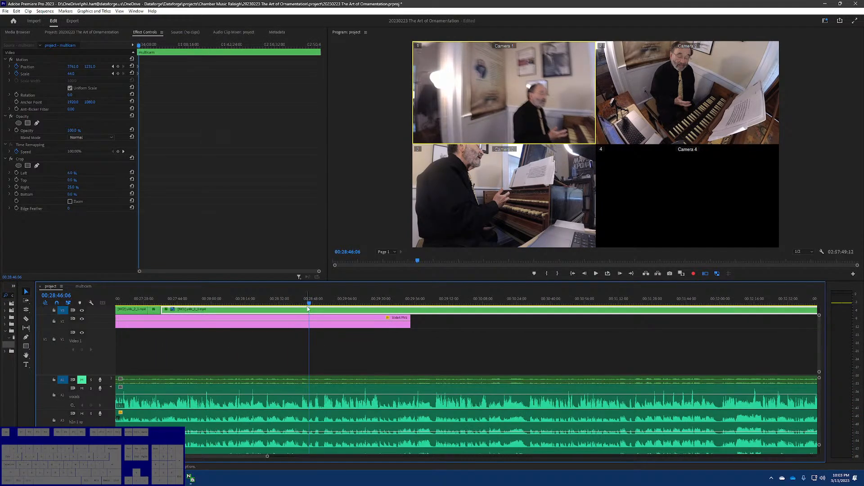
{"action": "left_click_drag", "start_coordinate": [310, 305], "coordinate": [301, 304]}
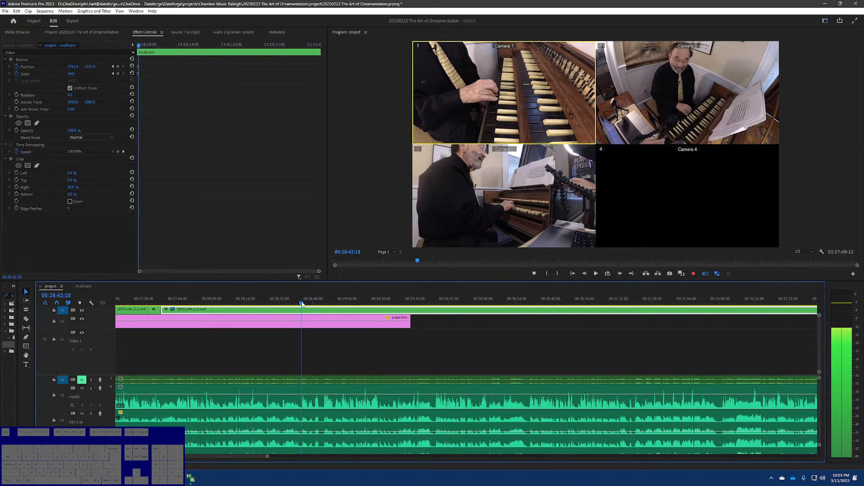
{"action": "left_click_drag", "start_coordinate": [302, 305], "coordinate": [301, 304]}
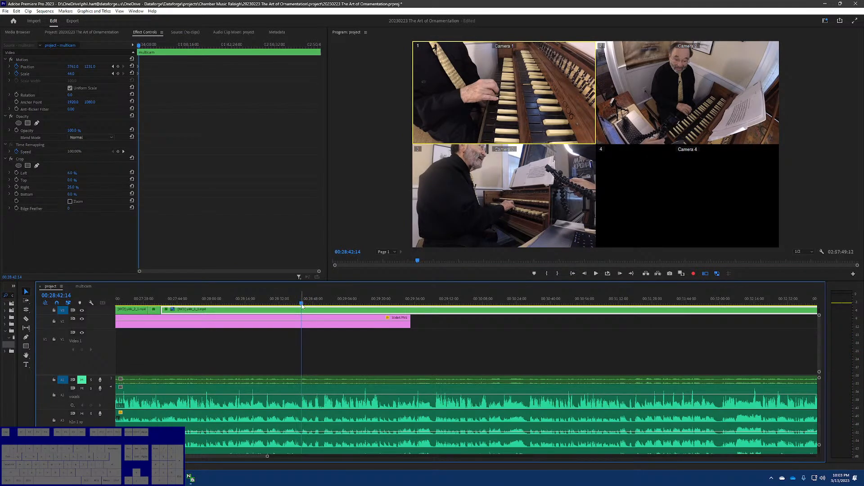
{"action": "left_click_drag", "start_coordinate": [409, 322], "coordinate": [301, 323]}
{"action": "key", "text": "c"}
{"action": "left_click", "coordinate": [302, 310]}
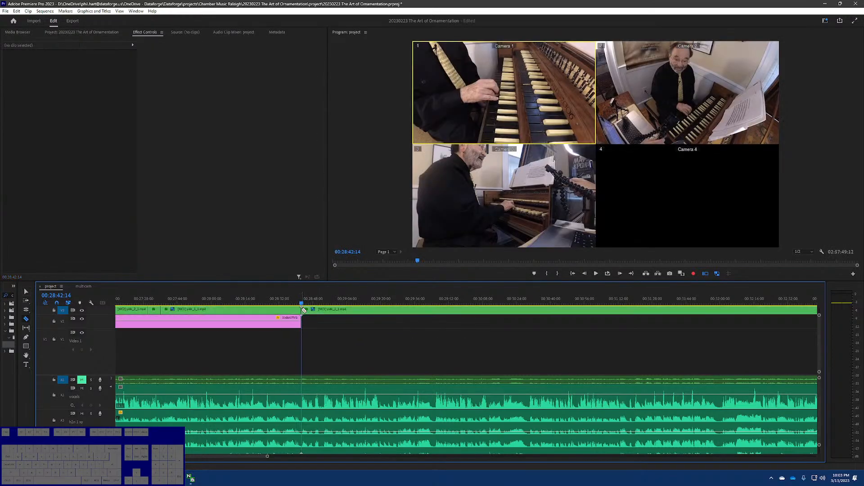
Step: Move the camera clip after the split down to Video 1, delete its Crop effect and reset its Position and Scale to full frame
{"action": "left_click", "coordinate": [330, 311]}
{"action": "left_click_drag", "start_coordinate": [337, 310], "coordinate": [340, 327]}
{"action": "left_click", "coordinate": [337, 343]}
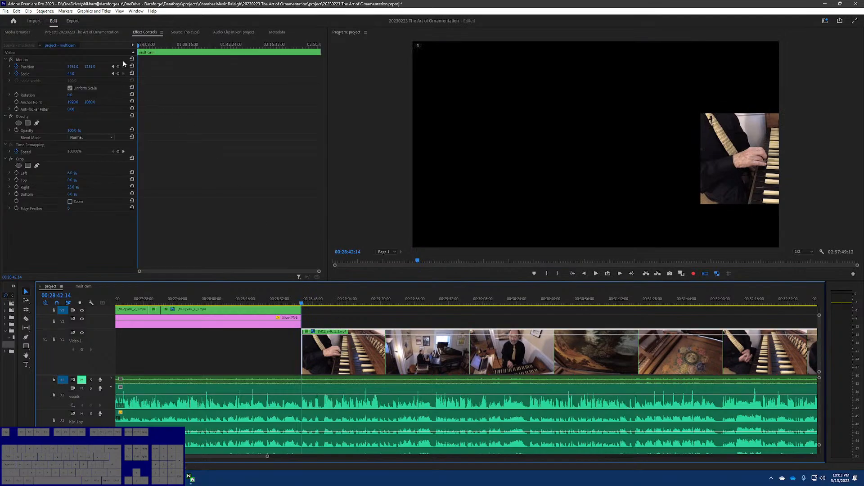
{"action": "left_click", "coordinate": [19, 160]}
{"action": "key", "text": "Delete"}
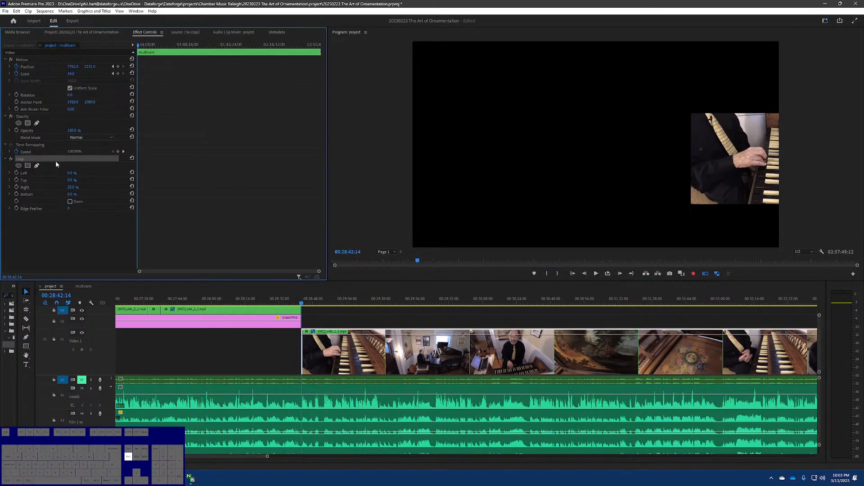
{"action": "left_click", "coordinate": [131, 66]}
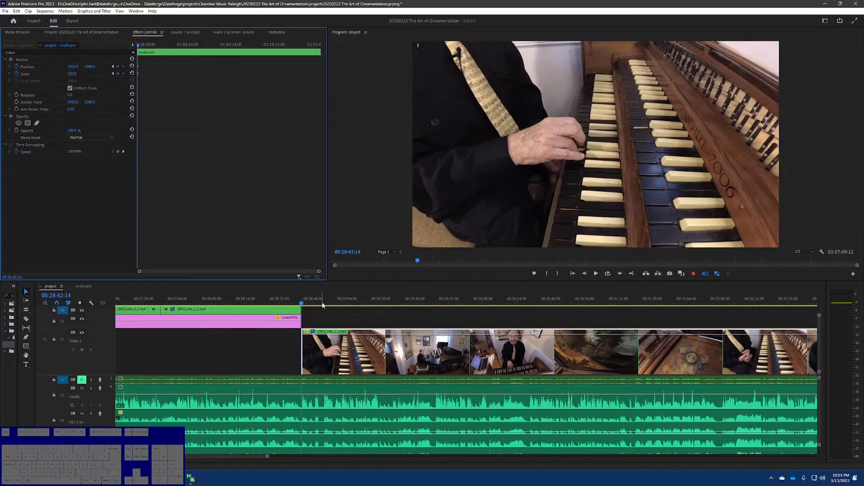
Step: Make Video 1 the targeted video track and switch its full-frame clip starting at 00:28:42:14 to camera 2
{"action": "left_click_drag", "start_coordinate": [297, 304], "coordinate": [316, 305]}
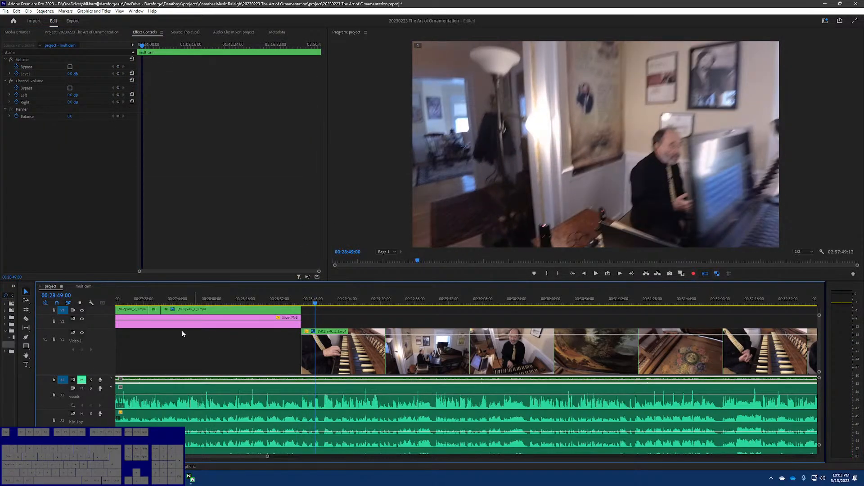
{"action": "left_click", "coordinate": [66, 339]}
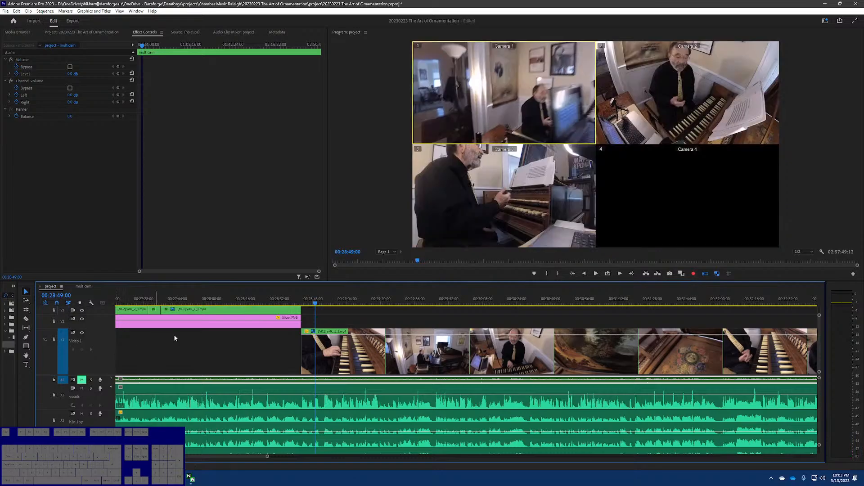
{"action": "key", "text": "space"}
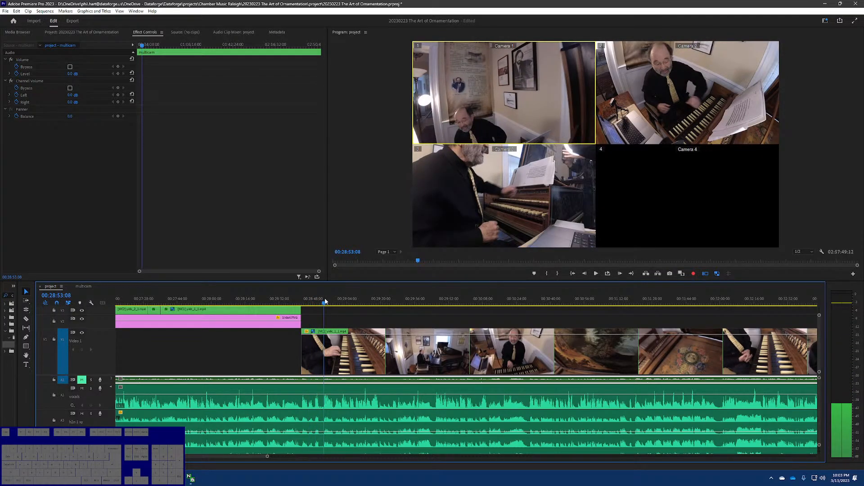
{"action": "left_click_drag", "start_coordinate": [333, 300], "coordinate": [311, 300]}
{"action": "left_click", "coordinate": [336, 331]}
{"action": "key", "text": "2"}
{"action": "key", "text": "Up"}
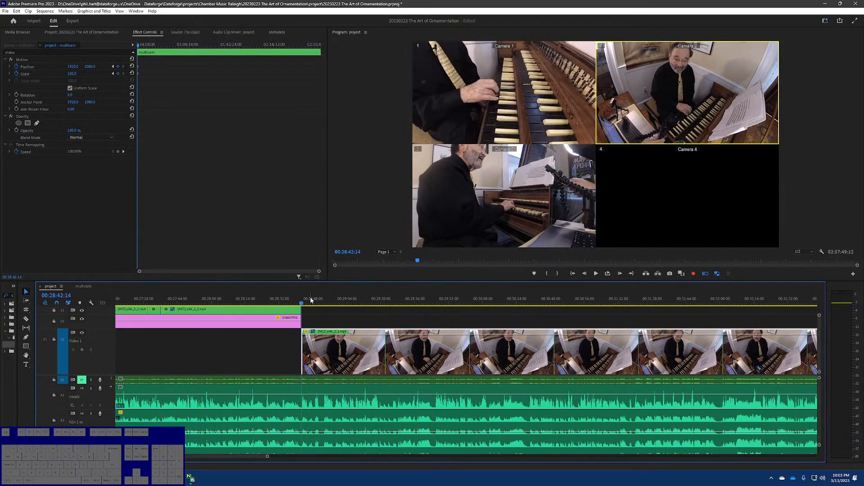
Step: Animate the camera 2 clip from Scale 200 with its picture lowered at the start to Scale 100 and Position 1920, 1080 at 00:28:46:19
{"action": "left_click", "coordinate": [74, 74]}
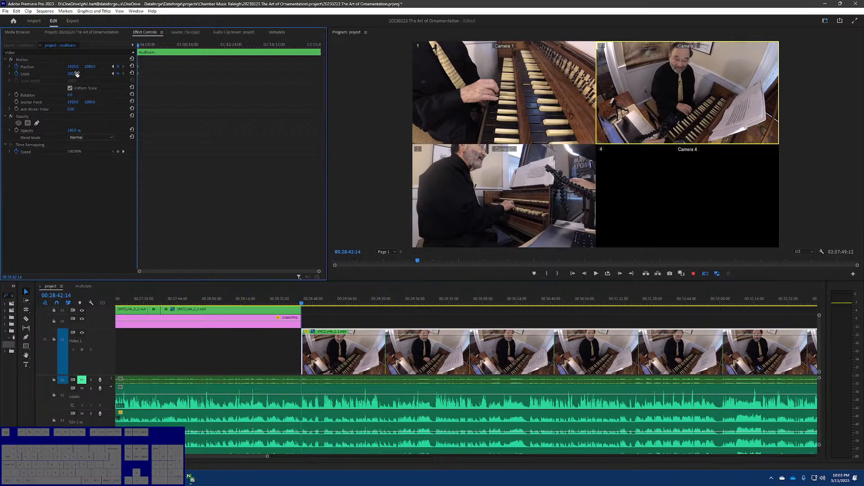
{"action": "left_click_drag", "start_coordinate": [89, 67], "coordinate": [134, 67]}
{"action": "key", "text": "space"}
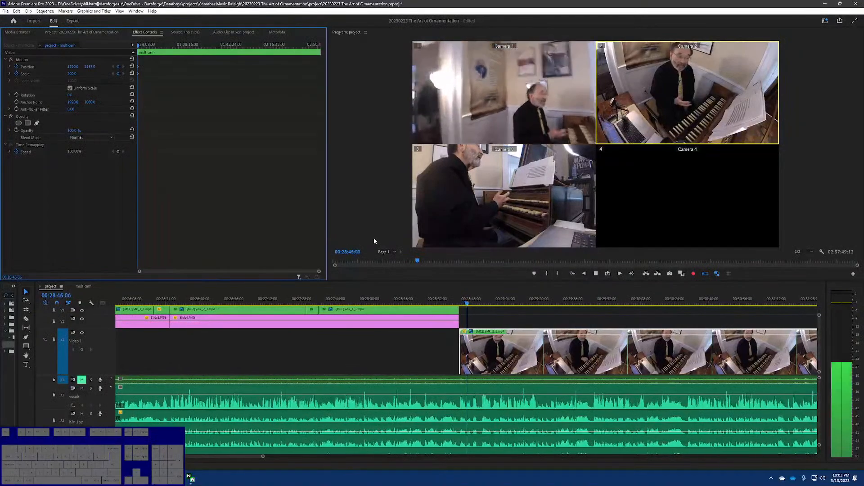
{"action": "key", "text": "space"}
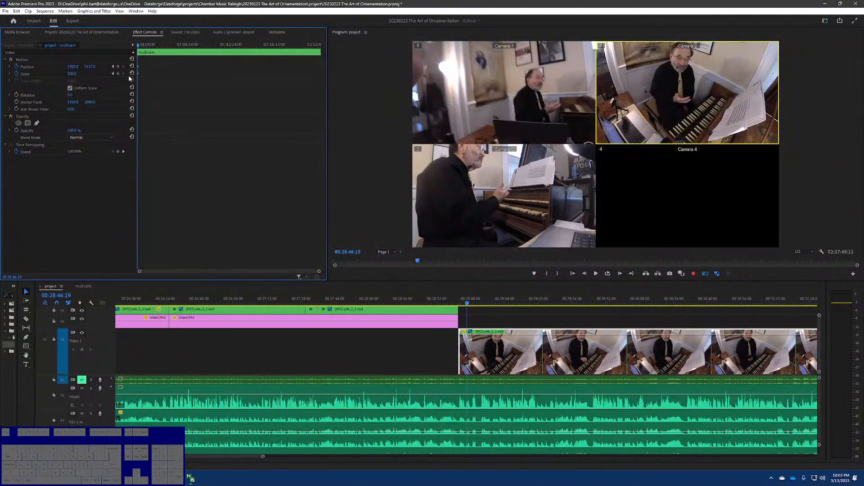
{"action": "left_click_drag", "start_coordinate": [317, 274], "coordinate": [154, 158]}
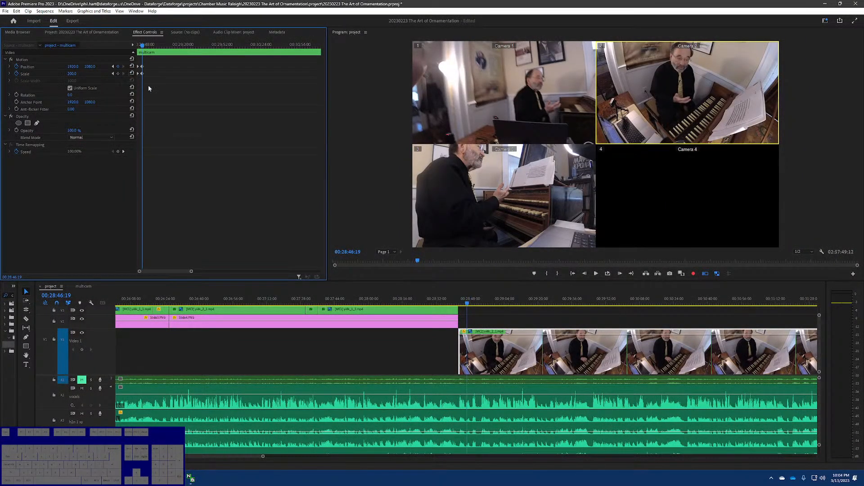
Step: Play the zoom-out from the camera 2 clip's start and from about 00:28:40, including the change from the slide, to review it
{"action": "key", "text": "Up"}
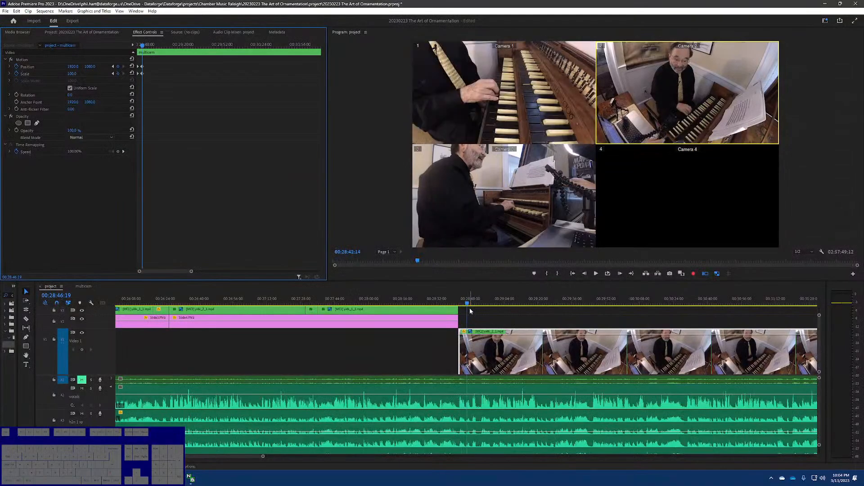
{"action": "key", "text": "space"}
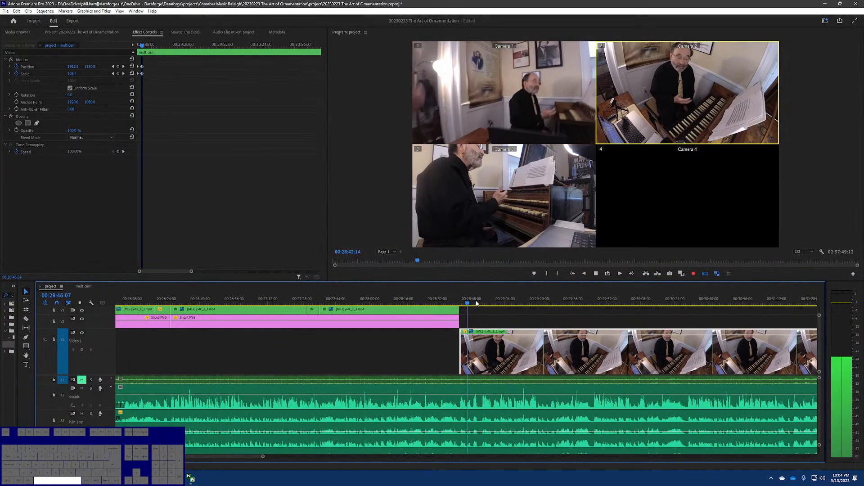
{"action": "key", "text": "space"}
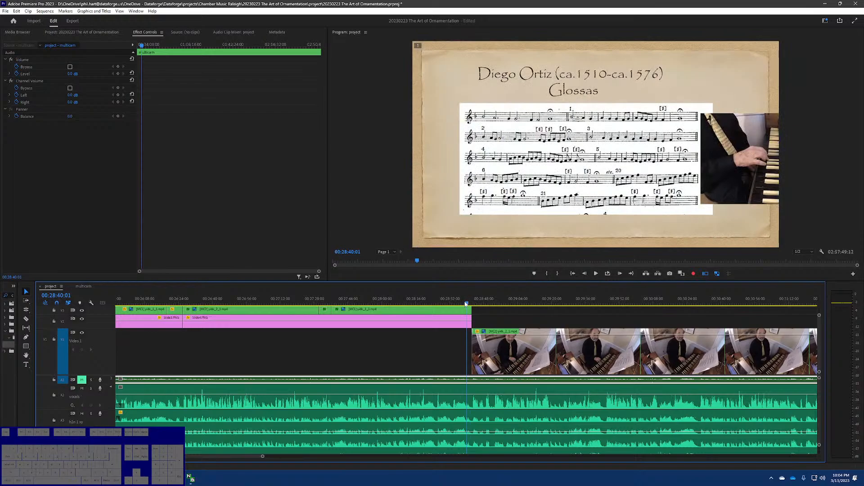
{"action": "key", "text": "space"}
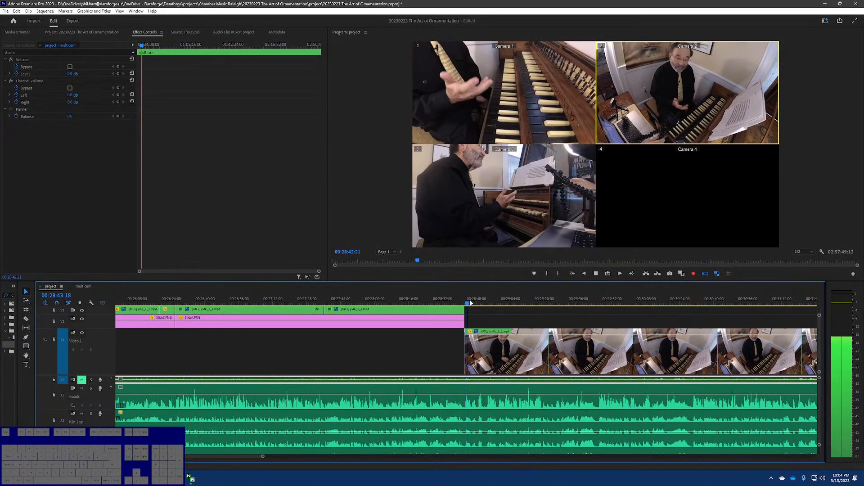
{"action": "key", "text": "space"}
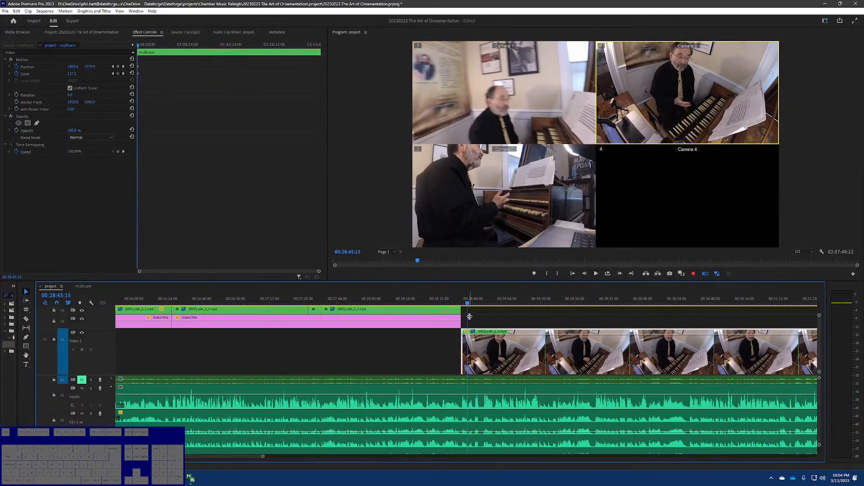
{"action": "left_click_drag", "start_coordinate": [468, 305], "coordinate": [457, 305]}
{"action": "key", "text": "space"}
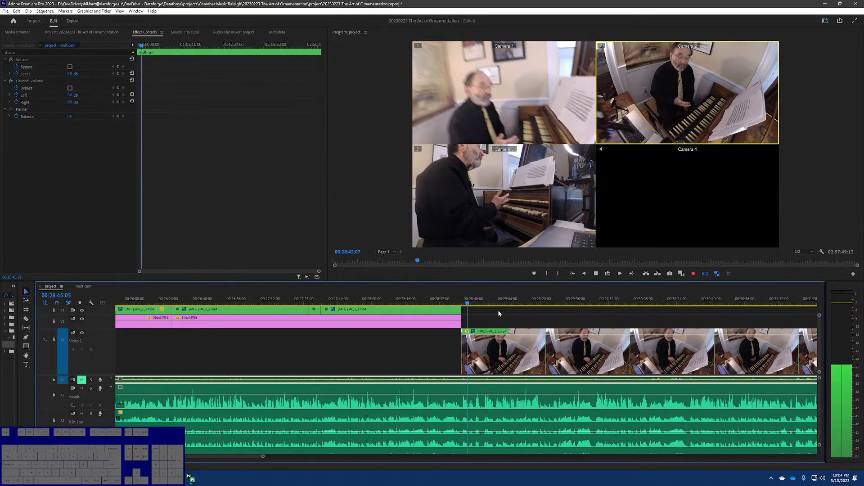
{"action": "key", "text": "space"}
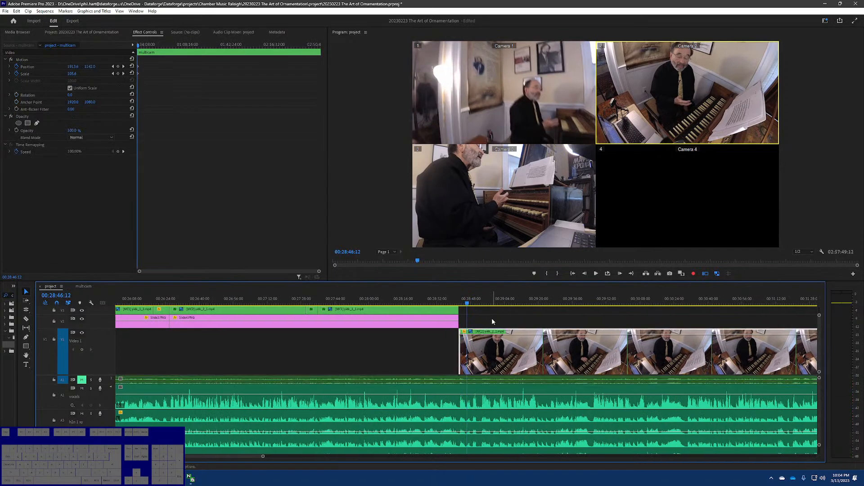
Step: Add keyframes to the camera 2 clip at 00:28:45:01 with Scale 168.4 and the picture shifted further down by its vertical Position
{"action": "key", "text": "="}
{"action": "key", "text": "="}
{"action": "key", "text": "="}
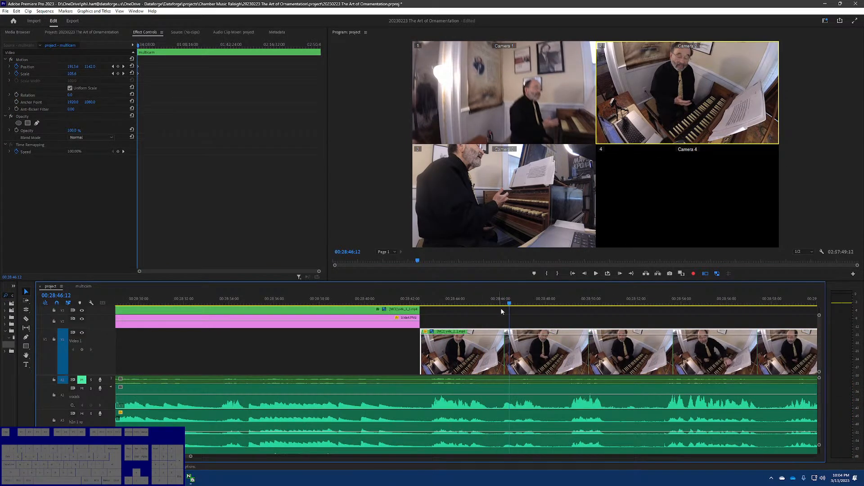
{"action": "left_click_drag", "start_coordinate": [510, 305], "coordinate": [478, 304]}
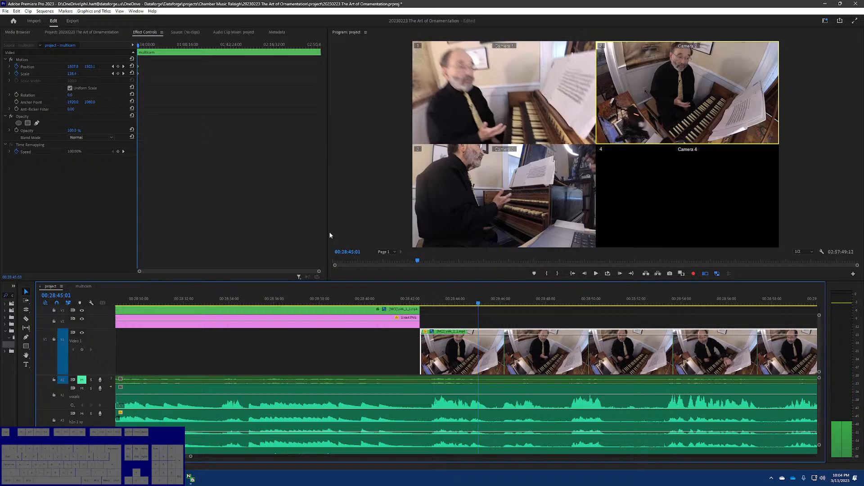
{"action": "left_click_drag", "start_coordinate": [318, 272], "coordinate": [248, 275]}
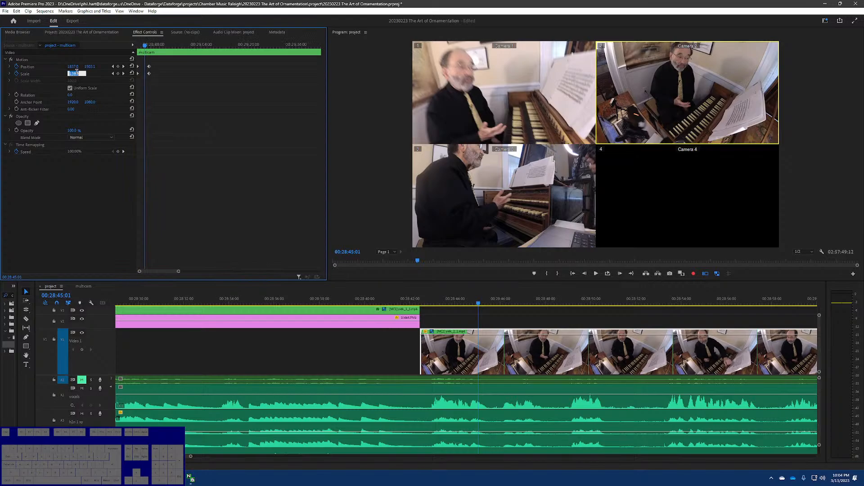
{"action": "key", "text": "shift+Down"}
{"action": "key", "text": "shift+Up"}
{"action": "key", "text": "shift+Up"}
{"action": "key", "text": "shift+Up"}
{"action": "key", "text": "shift+Up"}
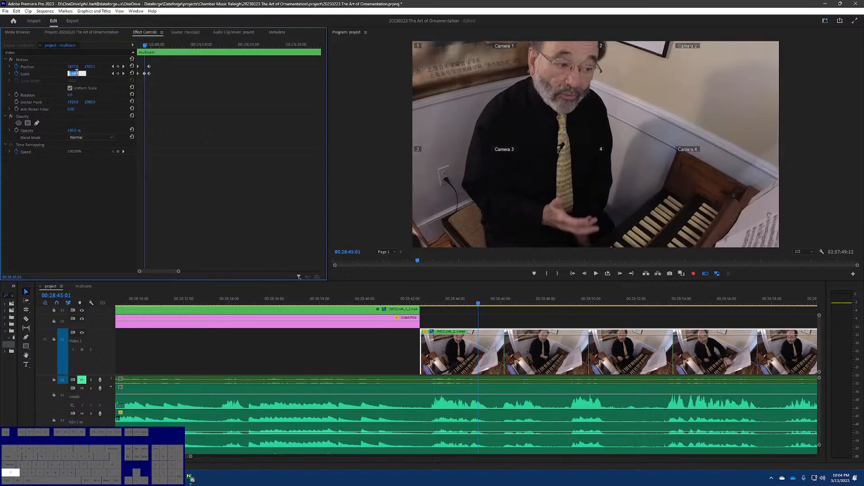
{"action": "left_click_drag", "start_coordinate": [90, 67], "coordinate": [228, 67]}
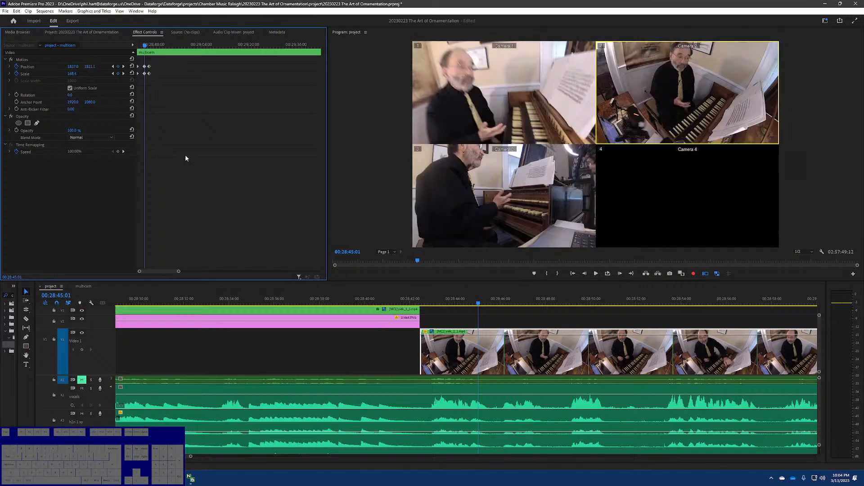
Step: Play from just before the camera 2 clip's start to about 00:28:45:25 to review the adjusted zoom-out
{"action": "left_click", "coordinate": [414, 300]}
{"action": "key", "text": "space"}
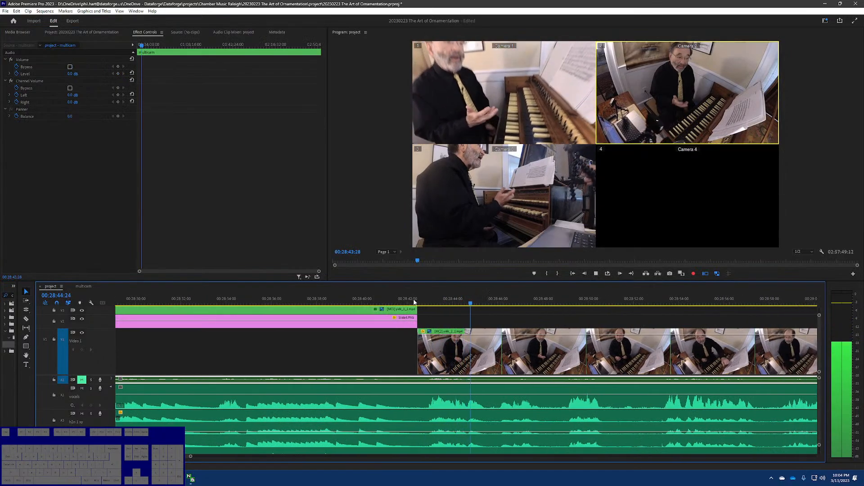
{"action": "key", "text": "space"}
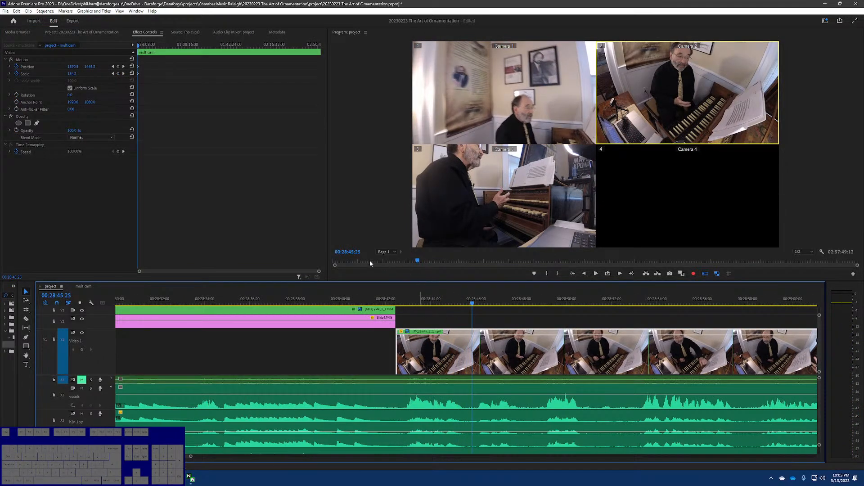
Step: Add Position and Scale keyframes to the camera 2 clip at 00:28:43:25, between the clip's start and the 00:28:45:01 keyframes
{"action": "left_click_drag", "start_coordinate": [317, 276], "coordinate": [238, 277]}
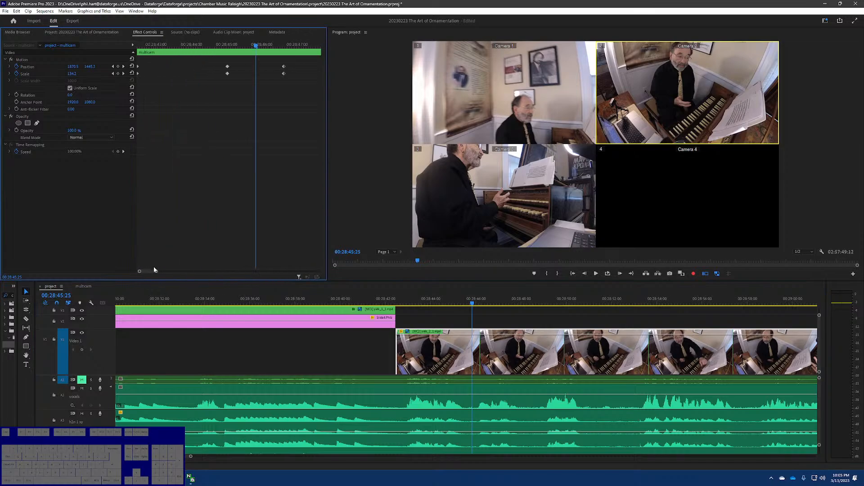
{"action": "left_click", "coordinate": [194, 46]}
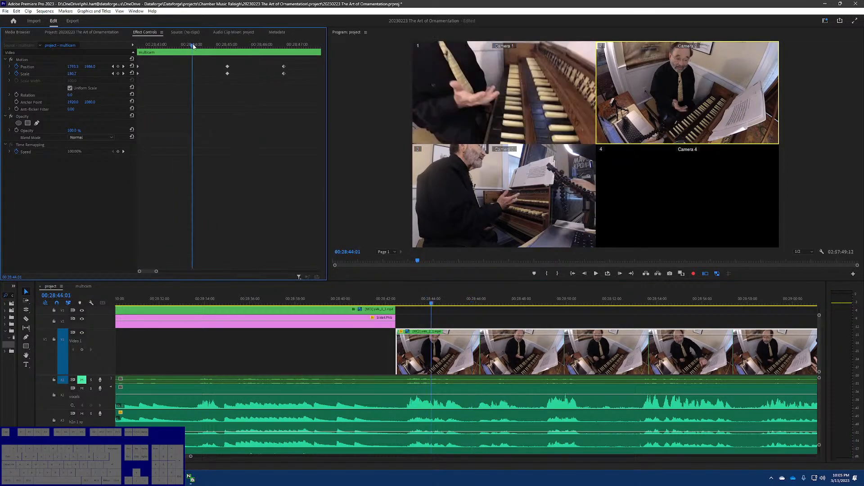
{"action": "left_click_drag", "start_coordinate": [193, 46], "coordinate": [141, 47]}
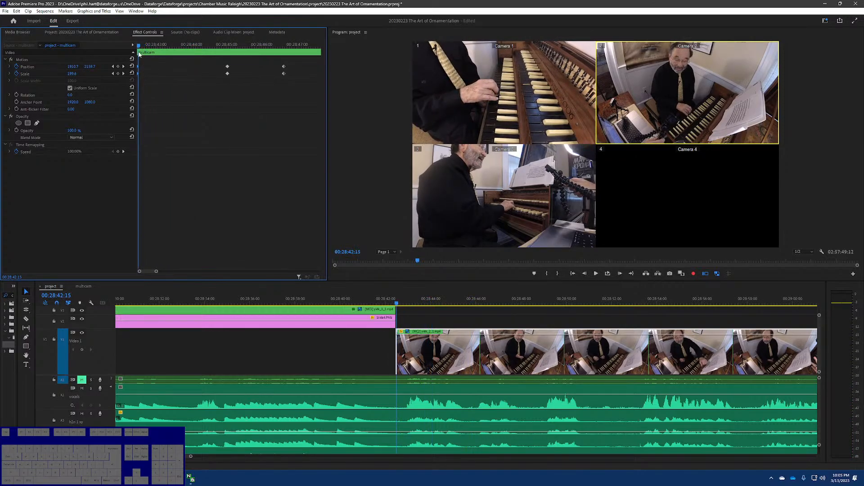
{"action": "left_click_drag", "start_coordinate": [140, 46], "coordinate": [185, 63]}
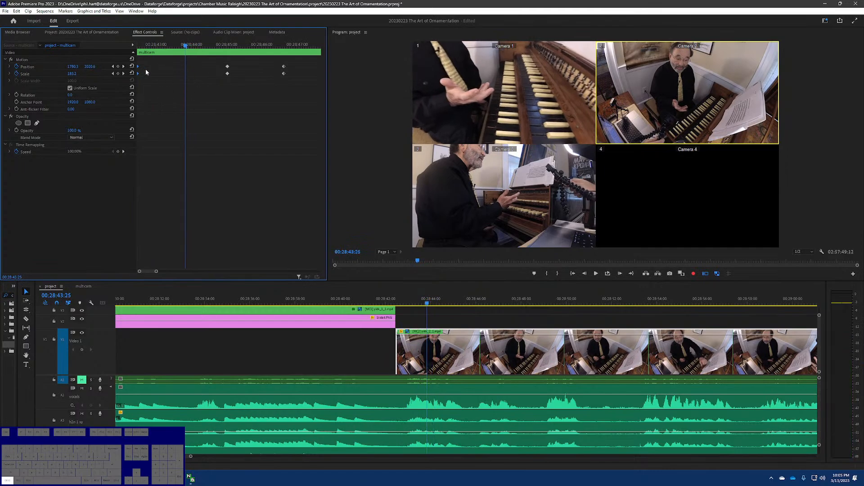
Step: Play the adjusted zoom-out through to about 00:28:53 to review it, and set the playhead at 00:28:53:09
{"action": "mouse_move", "coordinate": [185, 45]}
{"action": "left_mouse_down"}
{"action": "mouse_move", "coordinate": [147, 46]}
{"action": "mouse_move", "coordinate": [284, 51]}
{"action": "mouse_move", "coordinate": [181, 52]}
{"action": "left_mouse_up"}
{"action": "key", "text": "space"}
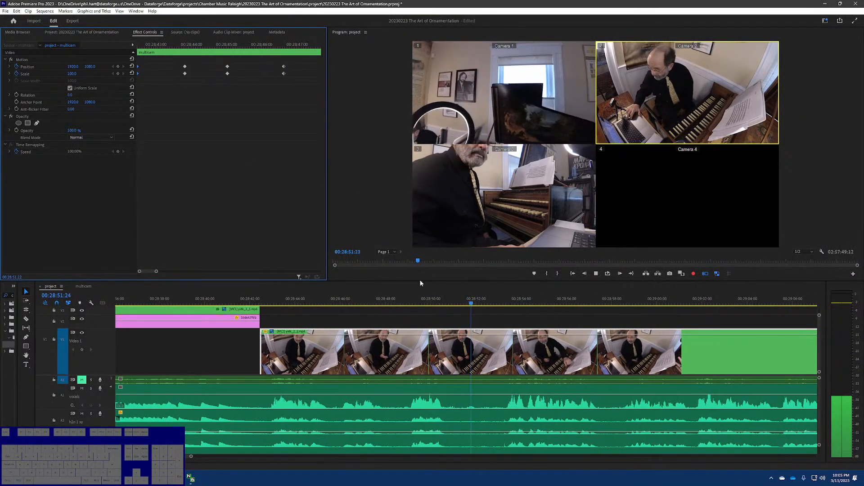
{"action": "key", "text": "space"}
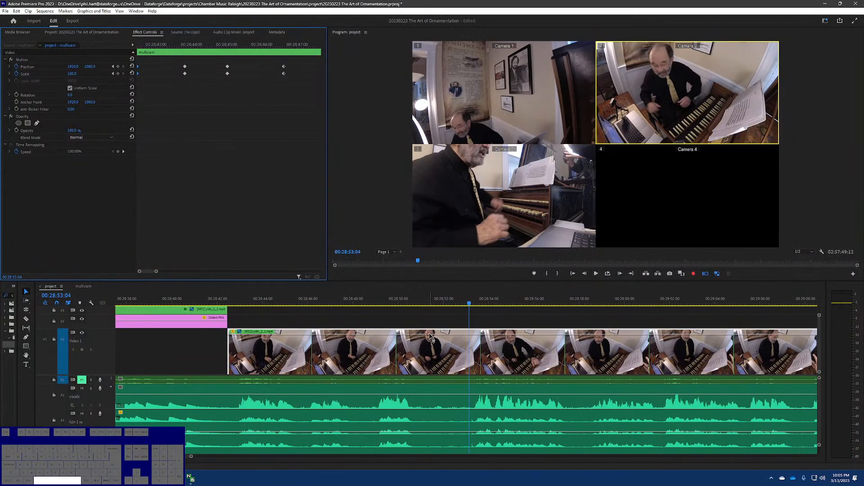
{"action": "scroll", "coordinate": [452, 352], "scroll_direction": "down", "scroll_amount": 3, "text": "alt"}
{"action": "left_click", "coordinate": [458, 305]}
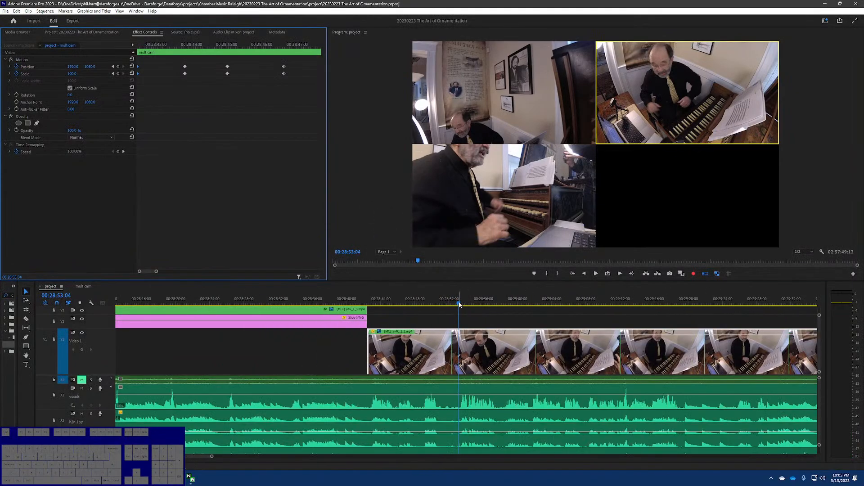
{"action": "mouse_move", "coordinate": [460, 305]}
{"action": "left_mouse_down"}
{"action": "mouse_move", "coordinate": [468, 306]}
{"action": "mouse_move", "coordinate": [461, 307]}
{"action": "left_mouse_up"}
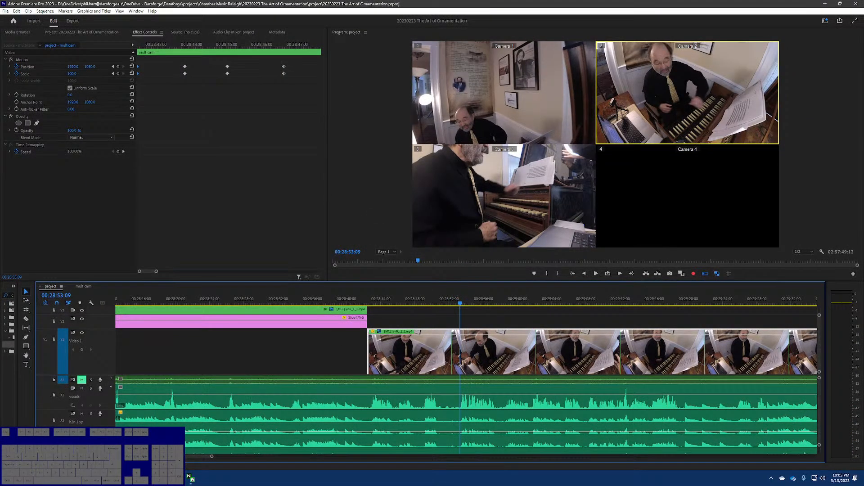
Step: Add Slide5.PNG to video track V2 in the timeline, starting at 00:28:53:09
{"action": "mouse_move", "coordinate": [102, 478]}
{"action": "left_click", "coordinate": [128, 443]}
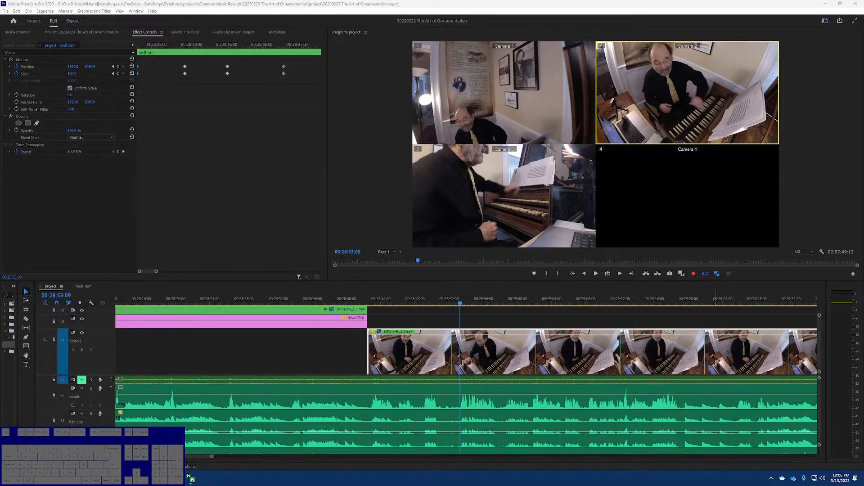
{"action": "left_click_drag", "start_coordinate": [863, 246], "coordinate": [461, 322]}
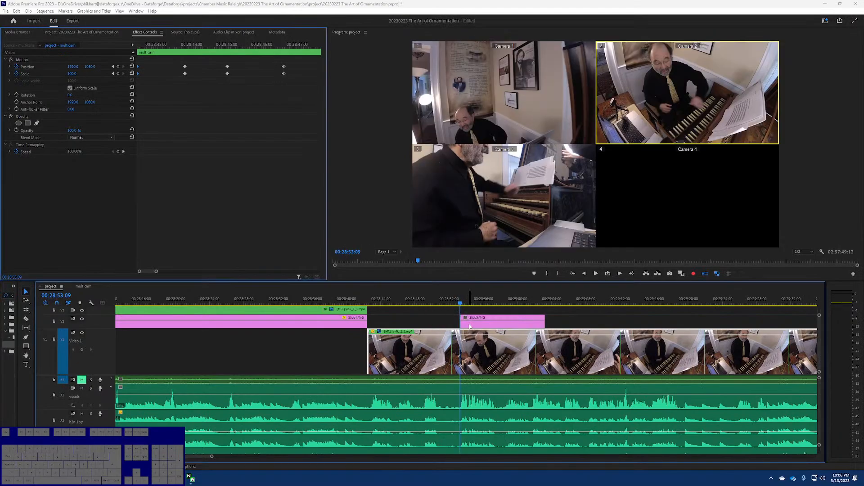
Step: Split the multicam clip on Video 1 at 00:28:53:09 and move its later part to V3 above the slide
{"action": "left_click", "coordinate": [461, 351]}
{"action": "key", "text": "v"}
{"action": "left_click_drag", "start_coordinate": [482, 351], "coordinate": [457, 304]}
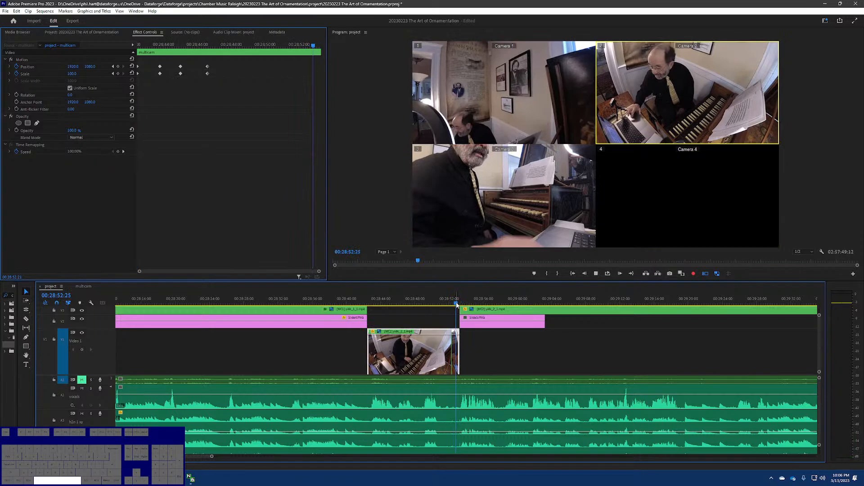
Step: Play past the cut and set the scale of the multicam clip above the slide to 50 at 00:28:54:22
{"action": "key", "text": "space"}
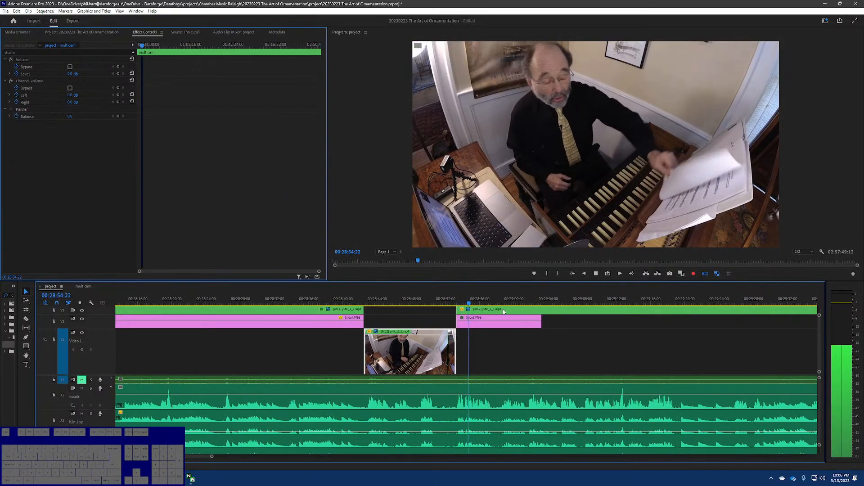
{"action": "left_click", "coordinate": [490, 309]}
{"action": "left_click", "coordinate": [73, 74]}
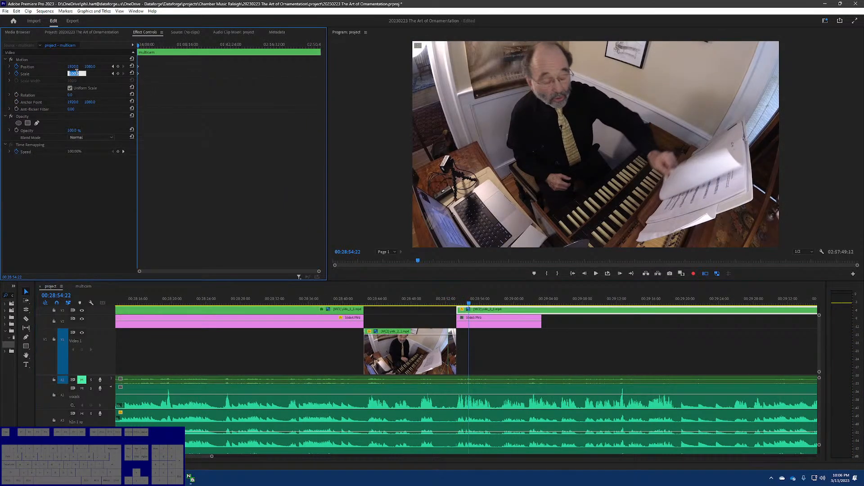
{"action": "type", "text": "50"}
{"action": "key", "text": "Return"}
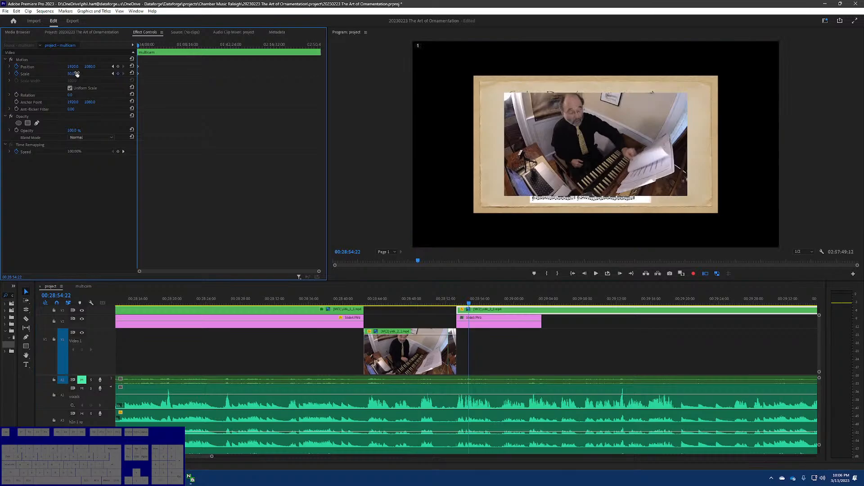
Step: Set the scale of the Slide5.PNG clip to 150 so that it fills the frame
{"action": "left_click", "coordinate": [511, 324]}
{"action": "left_click", "coordinate": [76, 74]}
{"action": "key", "text": "shift+Up"}
{"action": "key", "text": "shift+Up"}
{"action": "key", "text": "shift+Up"}
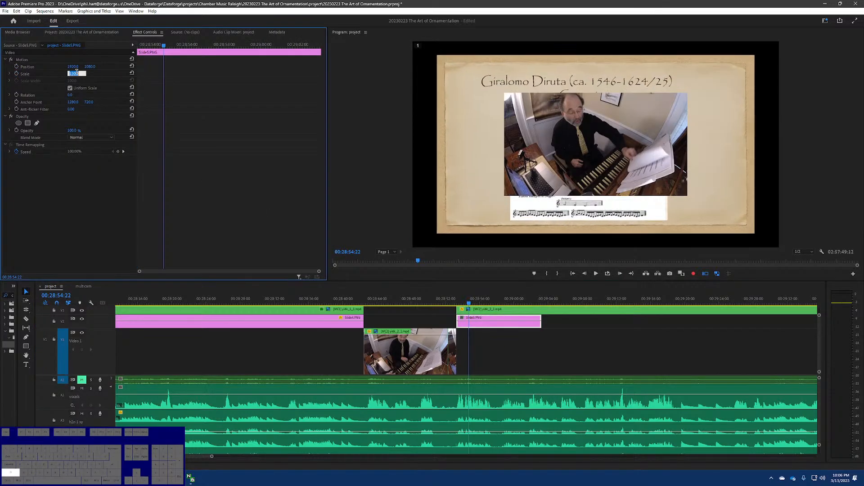
{"action": "key", "text": "shift+Up"}
{"action": "key", "text": "shift+Up"}
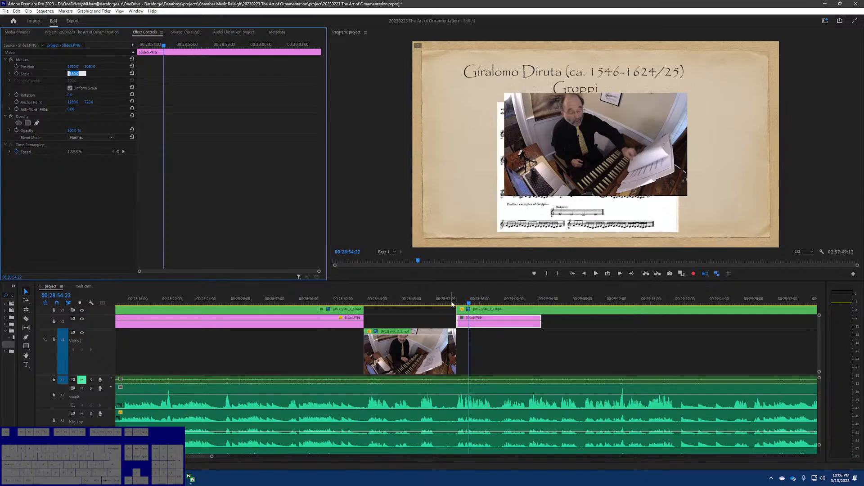
Step: Reset the scale of the multicam clip above the slide, then set it to 50 at the clip's start, 00:28:53:09
{"action": "left_click", "coordinate": [452, 304]}
{"action": "key", "text": "space"}
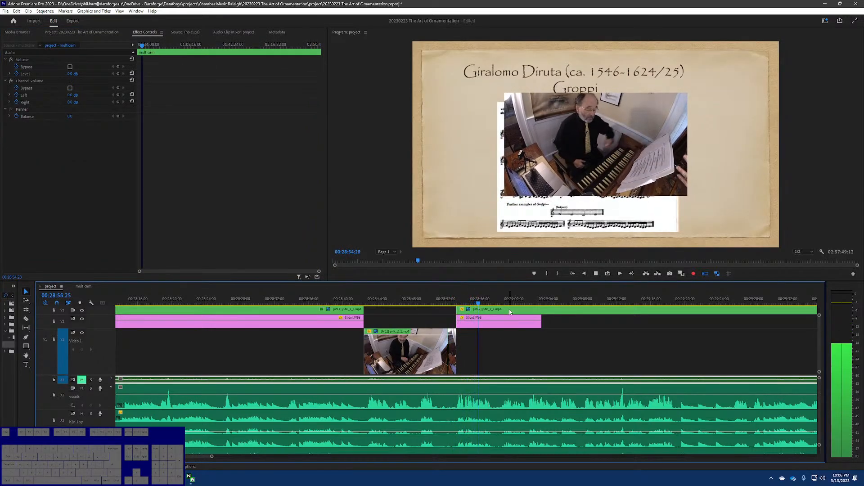
{"action": "left_click", "coordinate": [502, 310]}
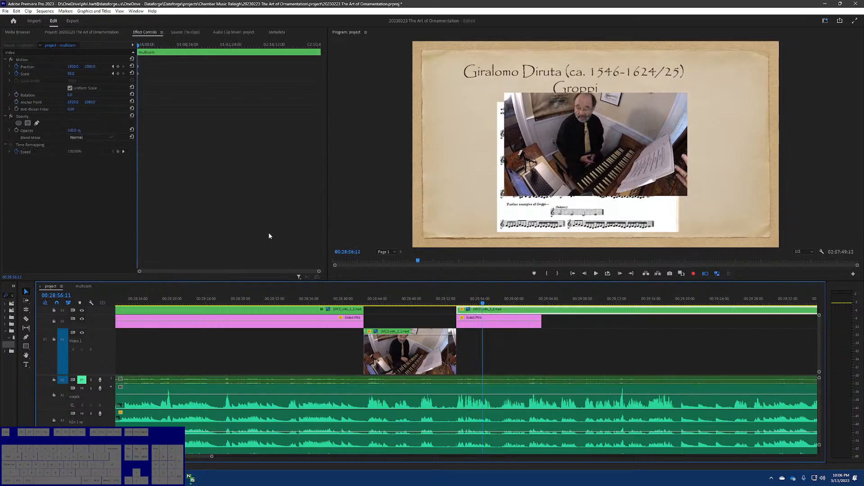
{"action": "left_click", "coordinate": [149, 79]}
{"action": "left_click", "coordinate": [132, 73]}
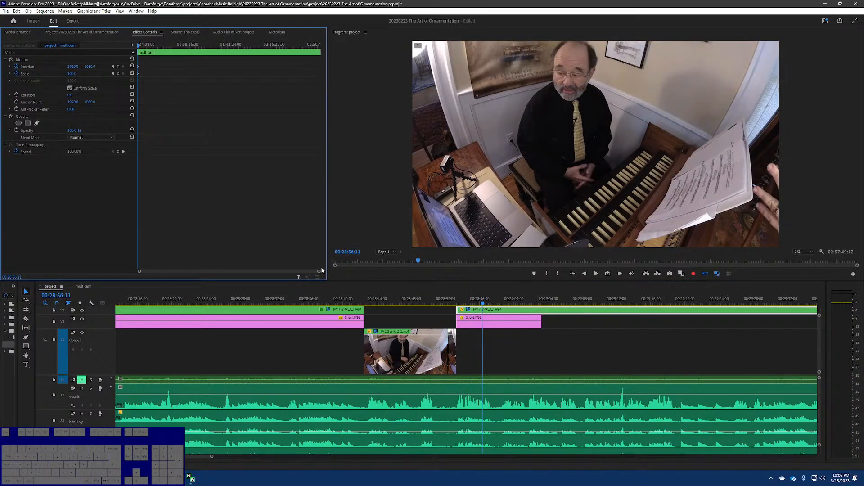
{"action": "left_click_drag", "start_coordinate": [319, 271], "coordinate": [291, 273]}
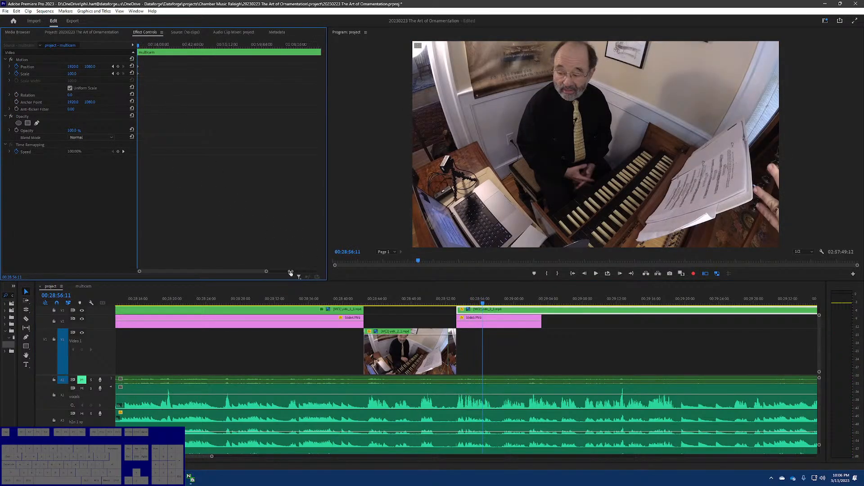
{"action": "left_click", "coordinate": [476, 296]}
{"action": "key", "text": "Up"}
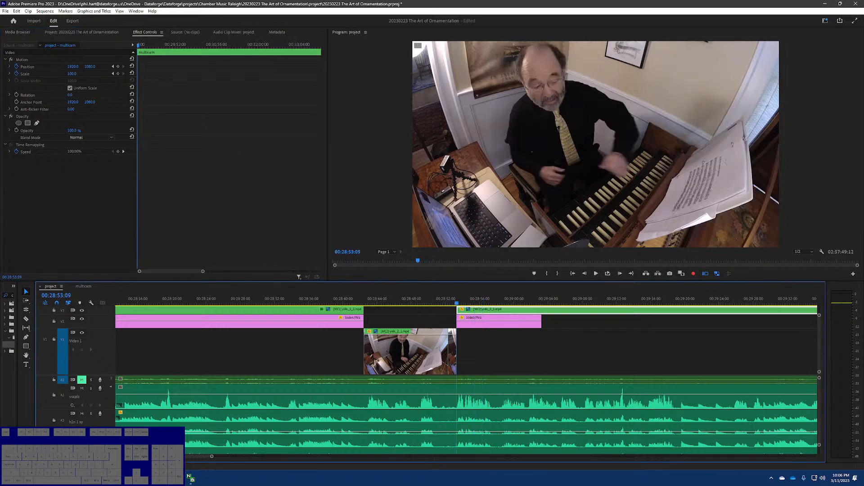
{"action": "left_click", "coordinate": [75, 73]}
{"action": "type", "text": "50"}
{"action": "key", "text": "Return"}
Step: Set the multicam clip's horizontal position to 3040 and extend the Slide5.PNG clip to about 00:29:44
{"action": "key", "text": "space"}
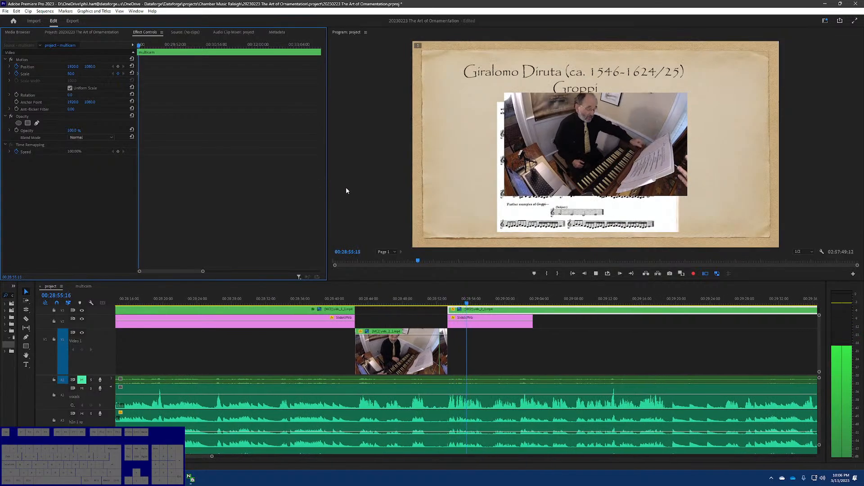
{"action": "left_click_drag", "start_coordinate": [73, 66], "coordinate": [776, 66]}
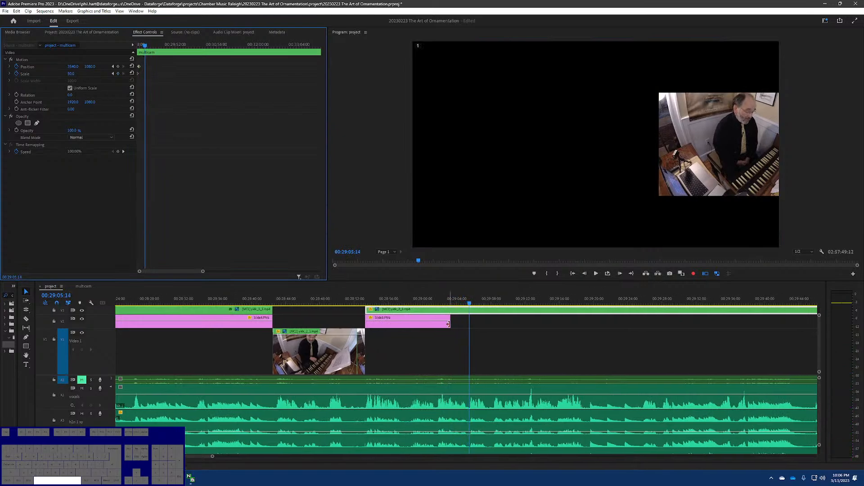
{"action": "left_click_drag", "start_coordinate": [450, 322], "coordinate": [801, 323]}
{"action": "key", "text": "space"}
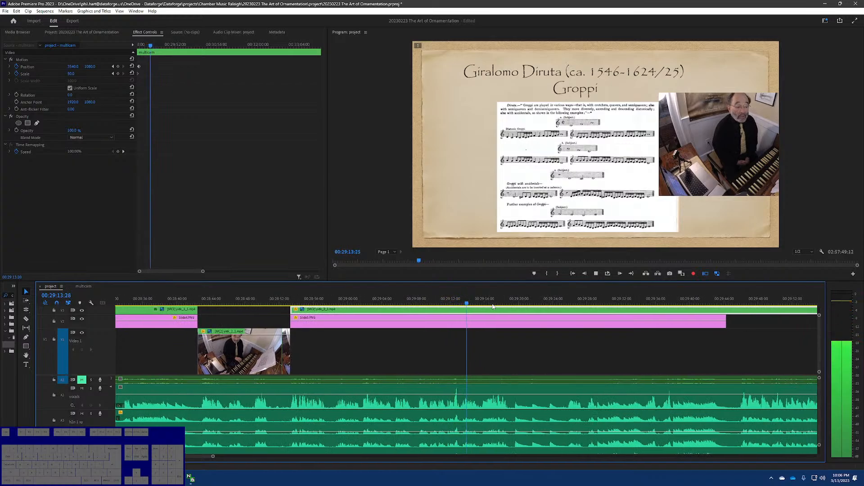
Step: Set the multicam clip's horizontal position to 561 at 00:29:15:06 and apply the Crop effect to the clip
{"action": "key", "text": "space"}
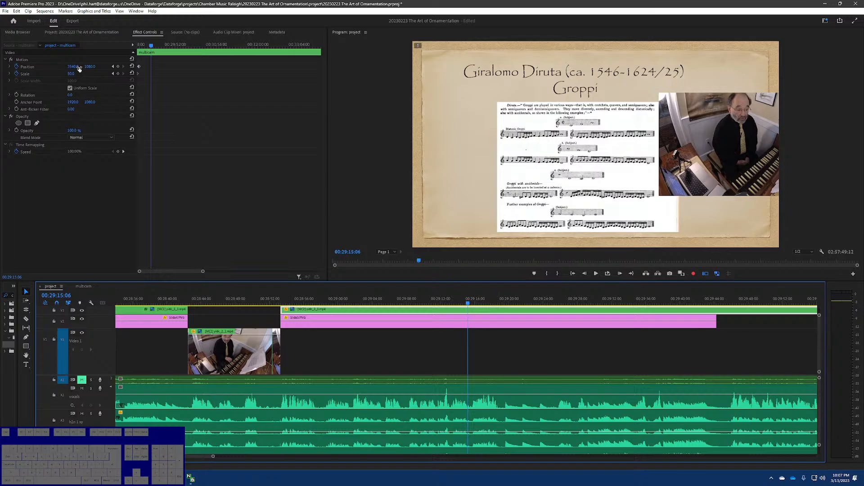
{"action": "left_click_drag", "start_coordinate": [79, 68], "coordinate": [16, 68]}
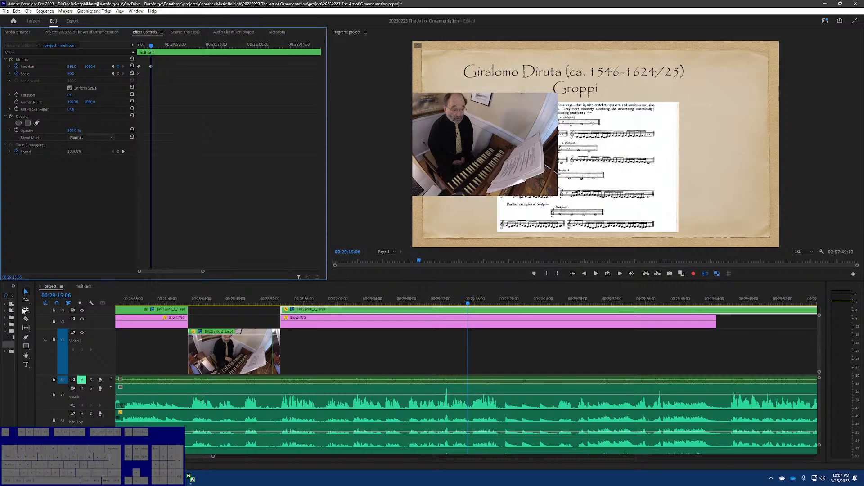
{"action": "left_click_drag", "start_coordinate": [35, 314], "coordinate": [139, 325]}
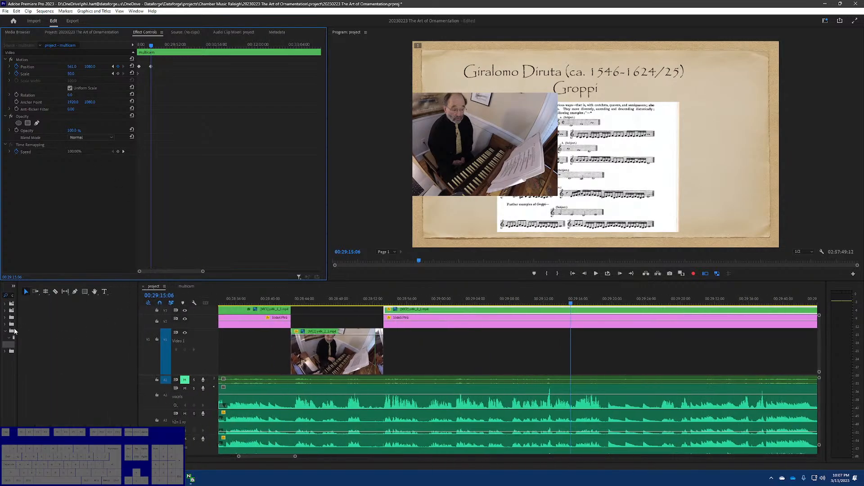
{"action": "left_click_drag", "start_coordinate": [17, 332], "coordinate": [116, 335]}
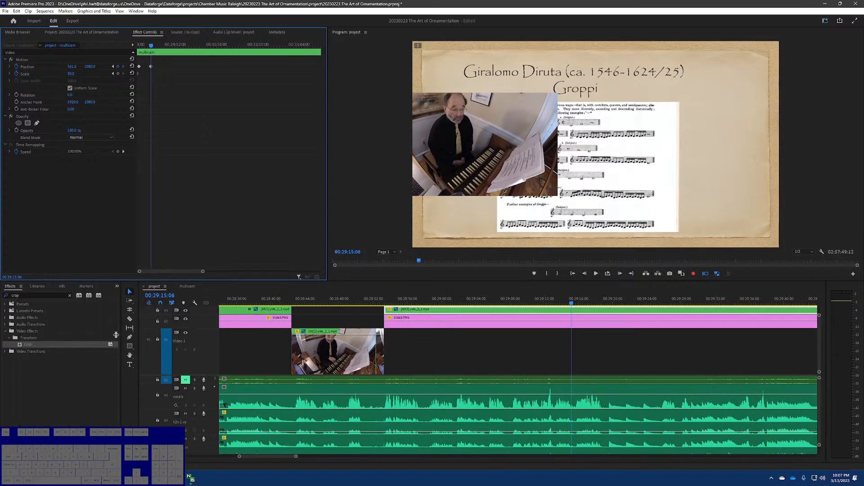
{"action": "left_click_drag", "start_coordinate": [30, 347], "coordinate": [421, 312]}
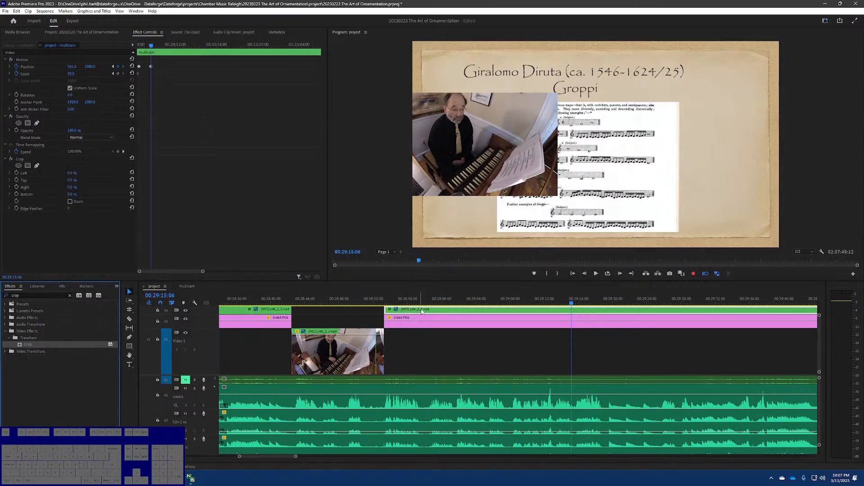
Step: Crop 29% off the multicam clip's right side and set its position to 485, 1297
{"action": "left_click", "coordinate": [74, 174]}
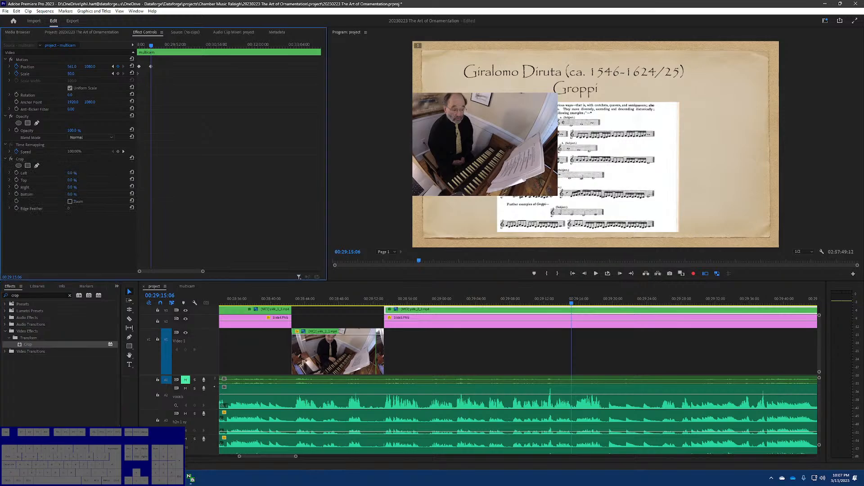
{"action": "mouse_move", "coordinate": [73, 188]}
{"action": "left_mouse_down"}
{"action": "mouse_move", "coordinate": [118, 187]}
{"action": "mouse_move", "coordinate": [72, 187]}
{"action": "mouse_move", "coordinate": [85, 187]}
{"action": "left_mouse_up"}
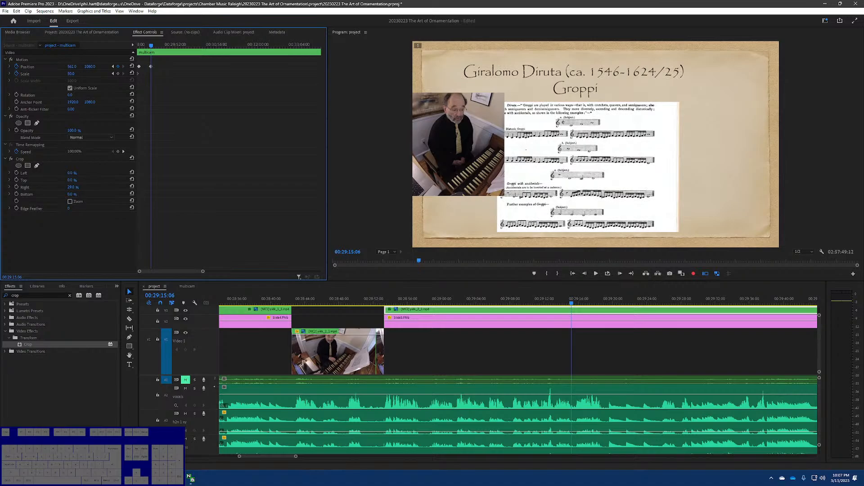
{"action": "left_click_drag", "start_coordinate": [90, 67], "coordinate": [187, 66]}
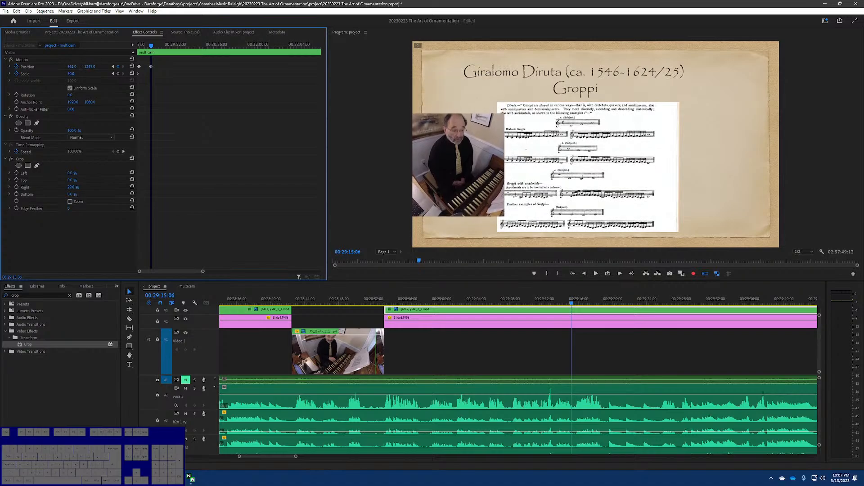
{"action": "left_click_drag", "start_coordinate": [71, 67], "coordinate": [37, 66]}
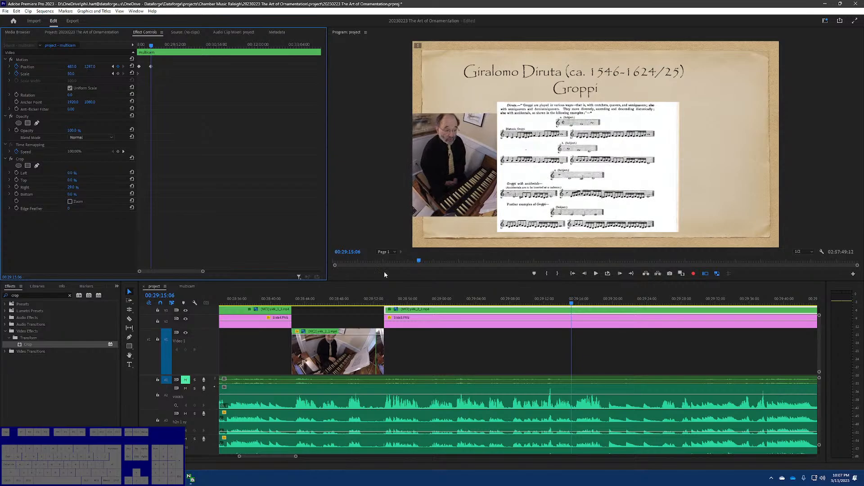
Step: Delete the multicam clip's 3040, 1080 position keyframe and move the 485, 1297 keyframe to the clip's start
{"action": "left_click", "coordinate": [382, 302]}
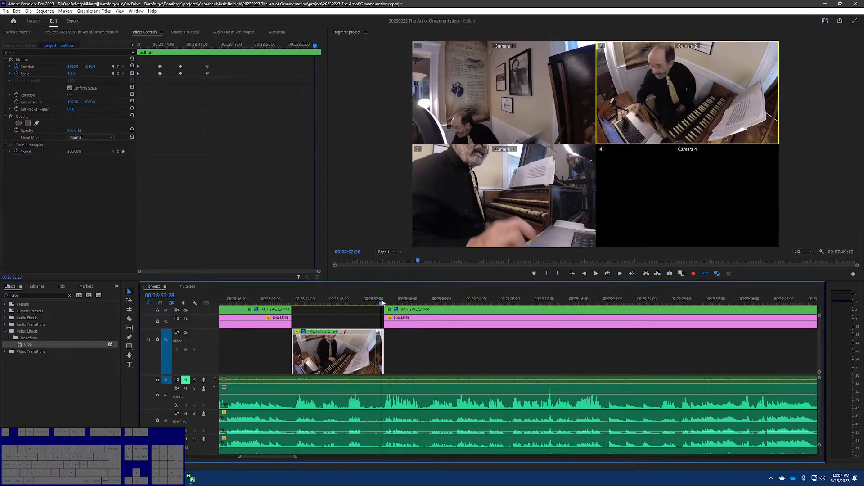
{"action": "key", "text": "space"}
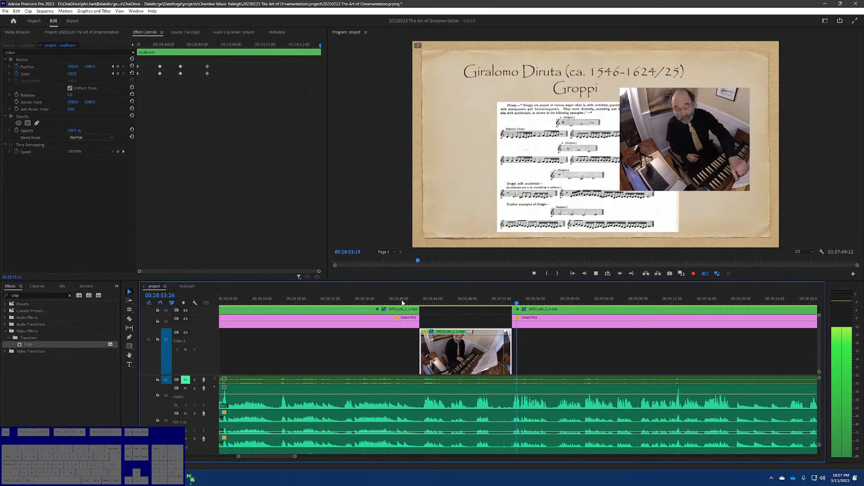
{"action": "key", "text": "space"}
{"action": "left_click", "coordinate": [546, 310]}
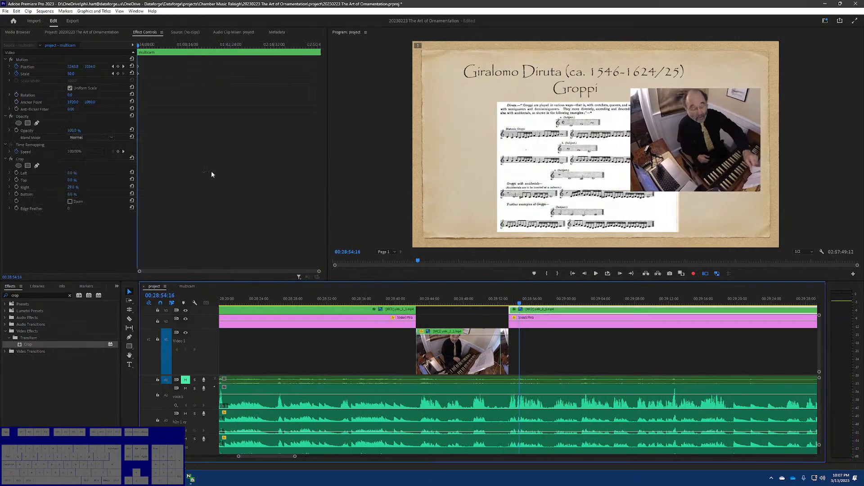
{"action": "left_click_drag", "start_coordinate": [318, 273], "coordinate": [252, 273]}
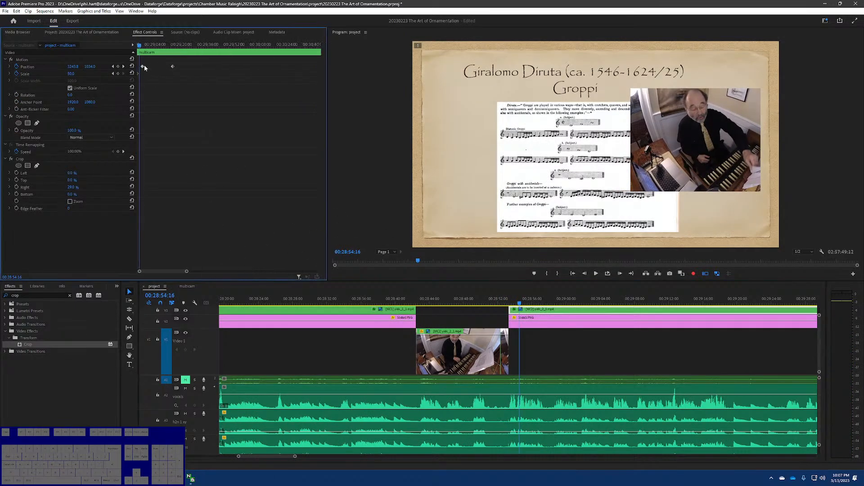
{"action": "left_click", "coordinate": [123, 66]}
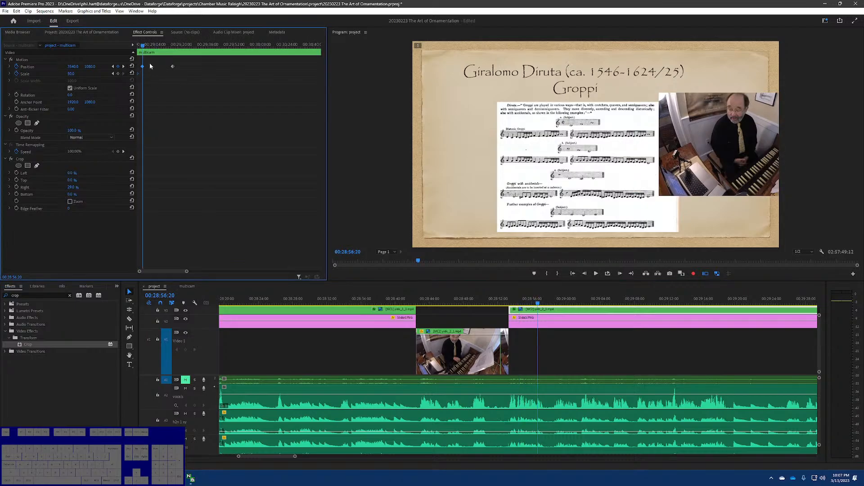
{"action": "key", "text": "Delete"}
{"action": "left_click_drag", "start_coordinate": [172, 66], "coordinate": [128, 69]}
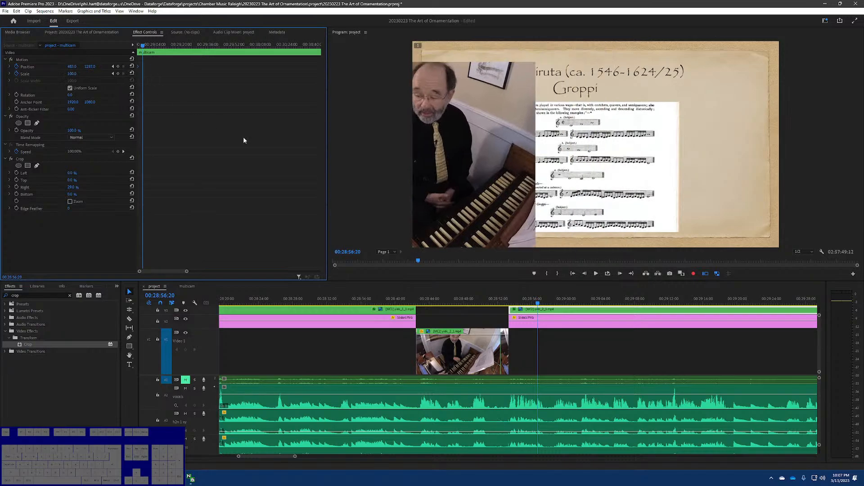
Step: Split the multicam clip above the slide at 00:29:02:22 and select its first segment with the playhead at 00:28:58:14
{"action": "left_click", "coordinate": [507, 299]}
{"action": "left_click_drag", "start_coordinate": [515, 303], "coordinate": [590, 302]}
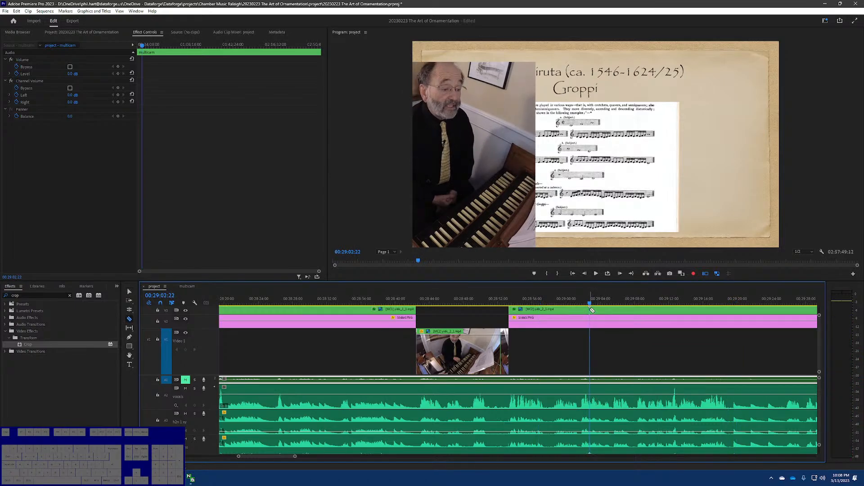
{"action": "key", "text": "ctrl+k"}
{"action": "left_click", "coordinate": [570, 312]}
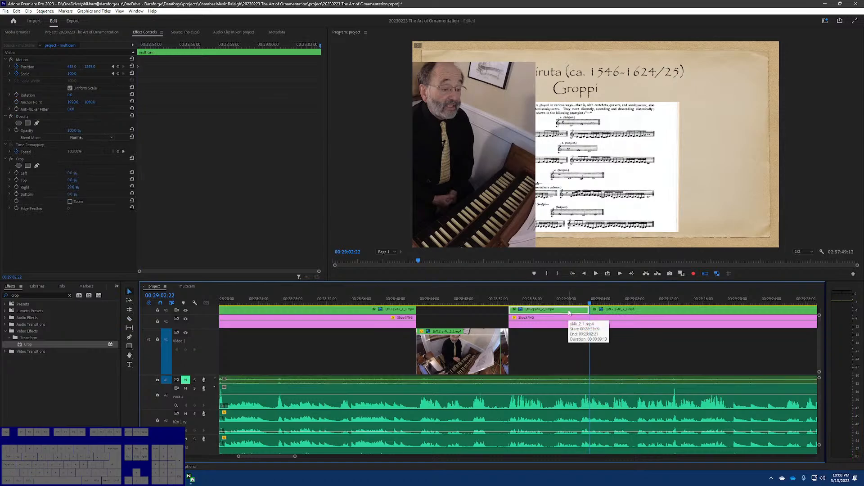
{"action": "key", "text": "d"}
{"action": "left_click", "coordinate": [562, 312]}
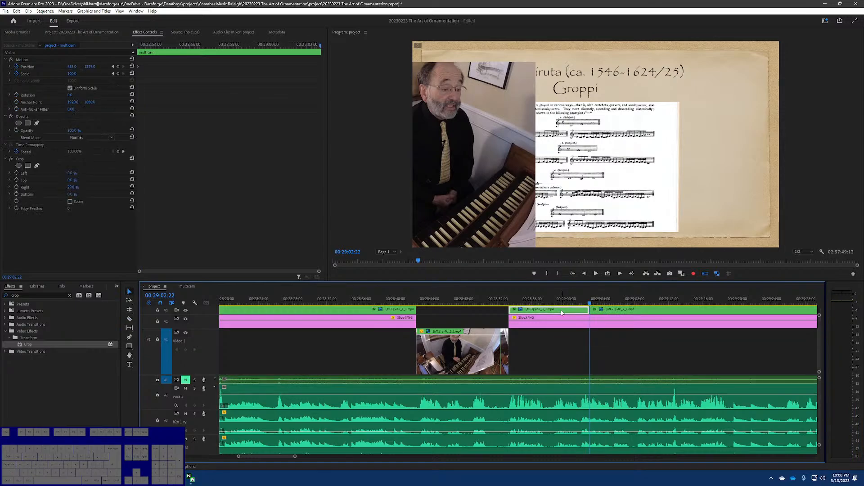
{"action": "left_click", "coordinate": [553, 301]}
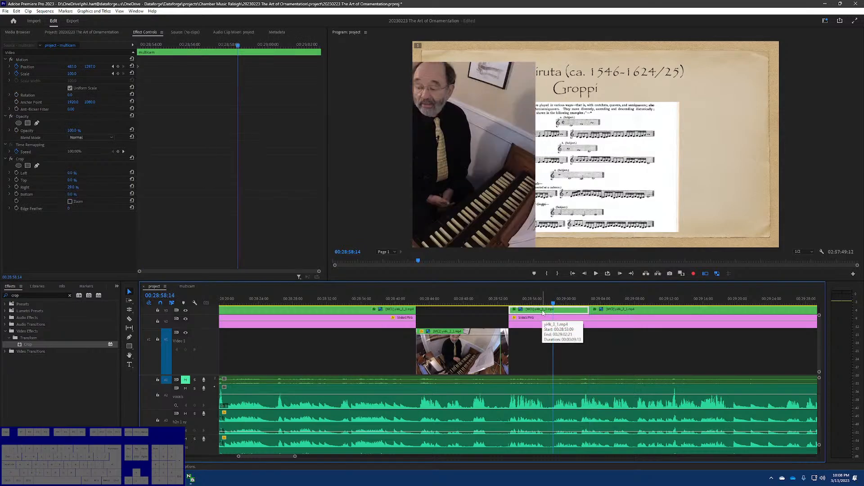
Step: Set the first multicam segment's horizontal position to 997 at its start and crop 53% off its right side
{"action": "key", "text": "1"}
{"action": "key", "text": "2"}
{"action": "key", "text": "Up"}
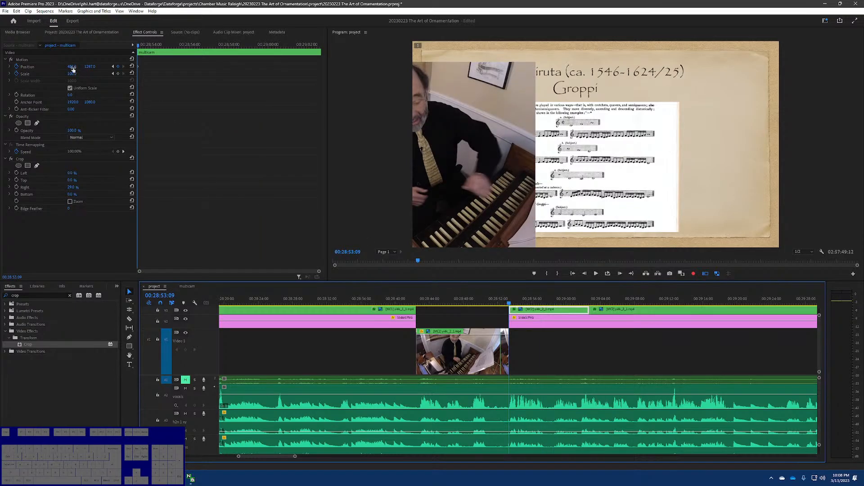
{"action": "left_click_drag", "start_coordinate": [73, 68], "coordinate": [92, 80]}
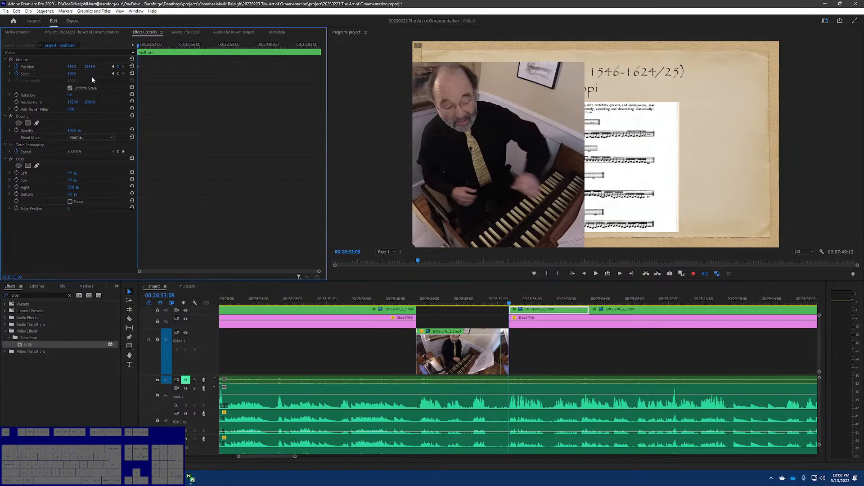
{"action": "mouse_move", "coordinate": [79, 190]}
{"action": "left_mouse_down"}
{"action": "mouse_move", "coordinate": [72, 190]}
{"action": "mouse_move", "coordinate": [104, 190]}
{"action": "mouse_move", "coordinate": [83, 190]}
{"action": "mouse_move", "coordinate": [94, 190]}
{"action": "left_mouse_up"}
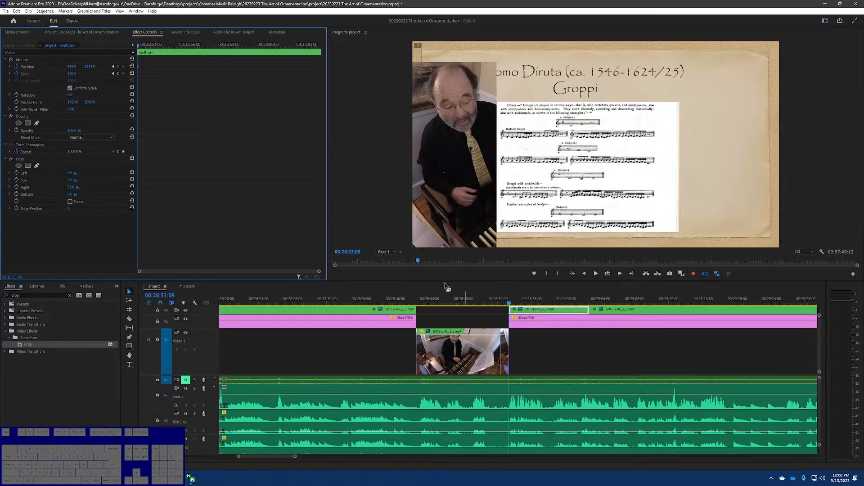
Step: Scale the second multicam segment down to 50% at 00:29:05:12
{"action": "left_click_drag", "start_coordinate": [531, 299], "coordinate": [595, 292]}
{"action": "left_click", "coordinate": [612, 298]}
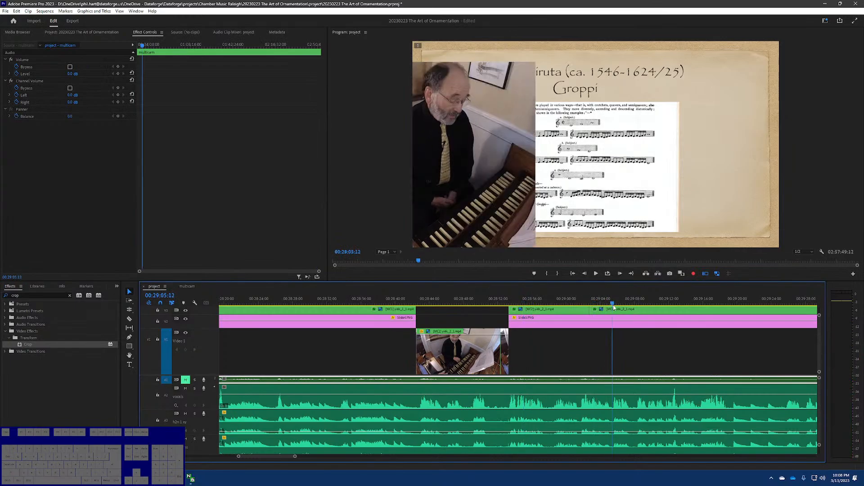
{"action": "left_click", "coordinate": [619, 310]}
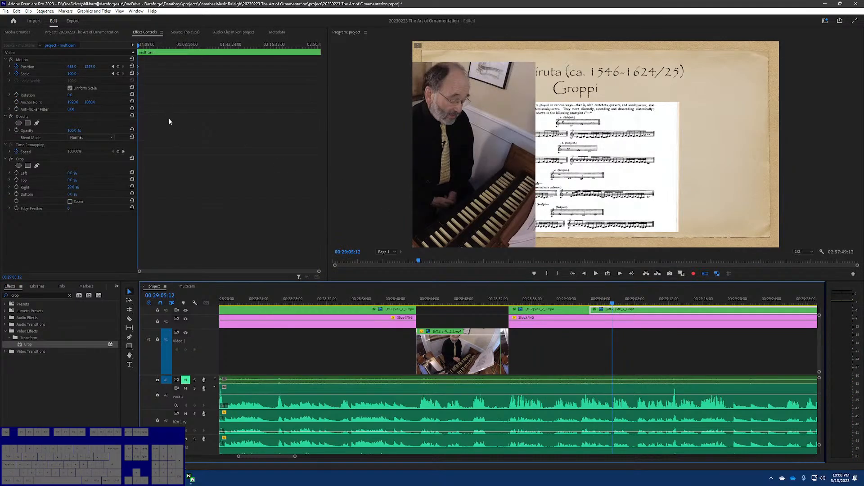
{"action": "left_click", "coordinate": [84, 70]}
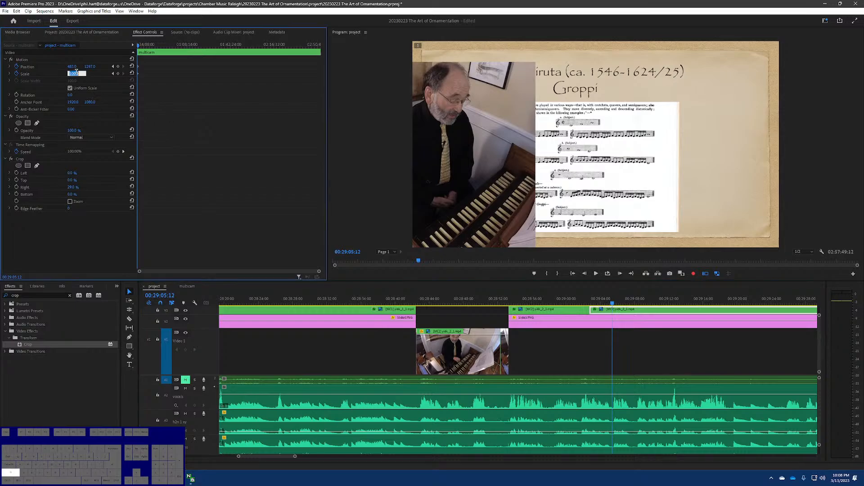
{"action": "key", "text": "shift+Down"}
{"action": "key", "text": "shift+Down"}
{"action": "key", "text": "shift+Down"}
{"action": "key", "text": "shift+Down"}
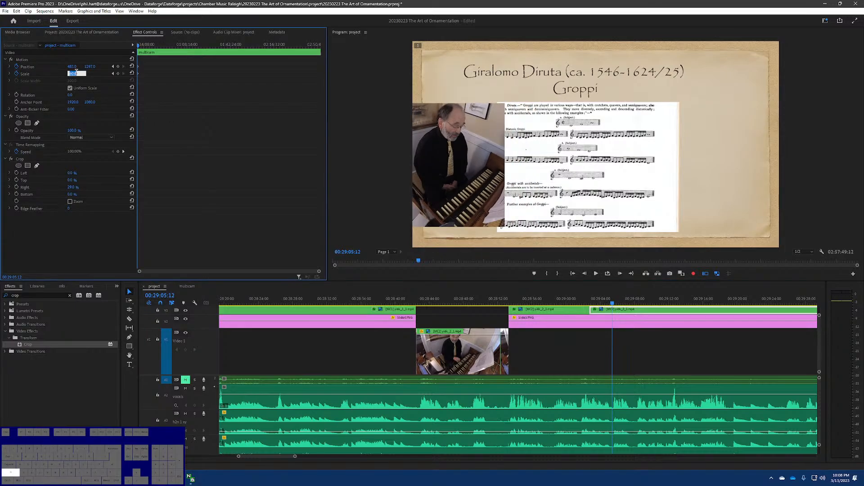
{"action": "key", "text": "shift+Down"}
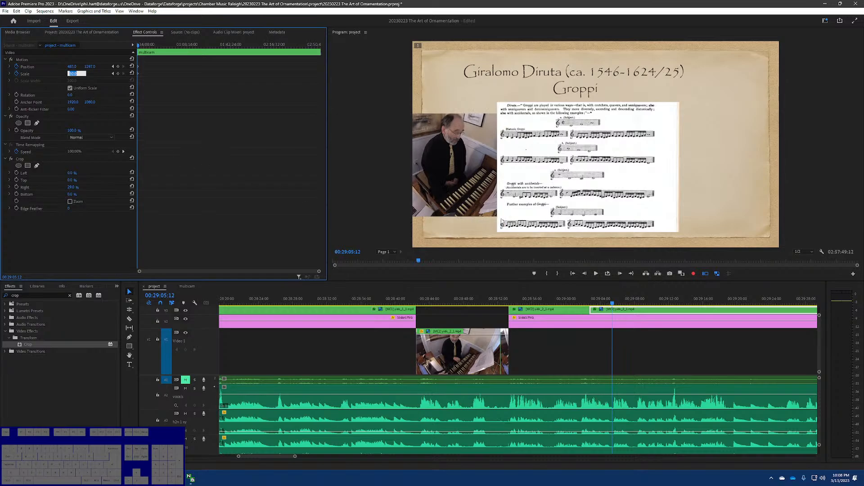
Step: At 00:28:55:29, set the first multicam segment's position to 788, 1715 and crop 47% off its right and 38% off its bottom
{"action": "left_click", "coordinate": [506, 299]}
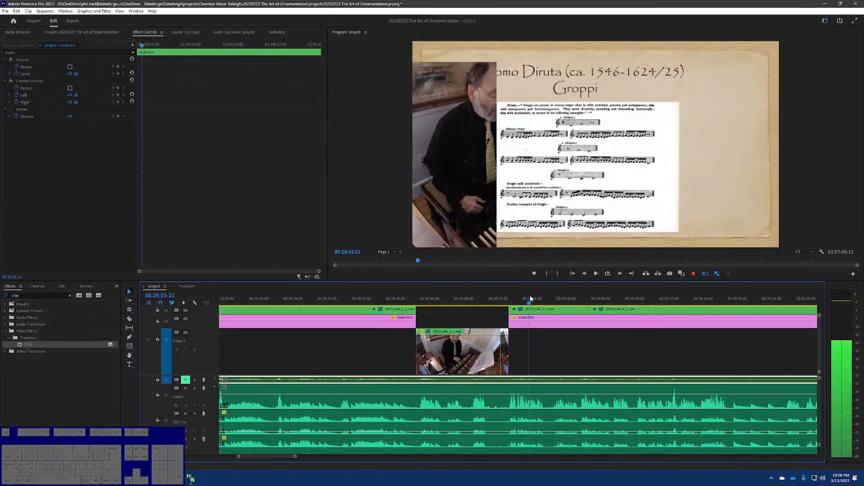
{"action": "left_click_drag", "start_coordinate": [530, 295], "coordinate": [558, 300]}
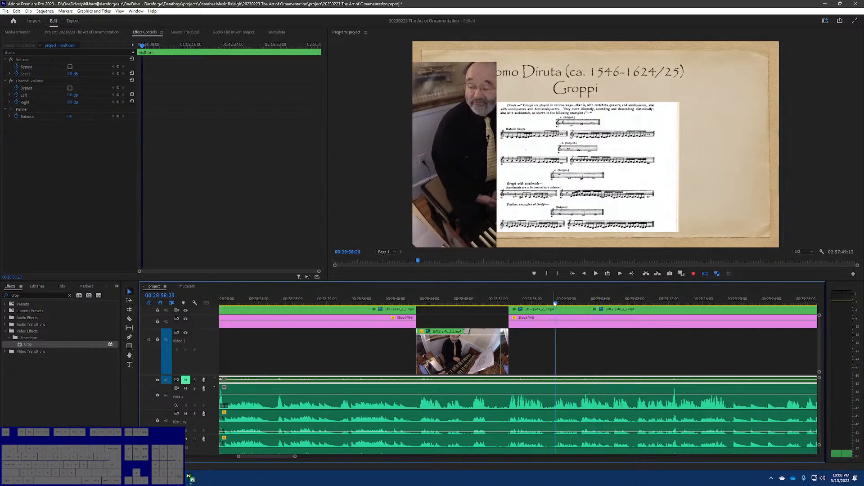
{"action": "left_click", "coordinate": [552, 313]}
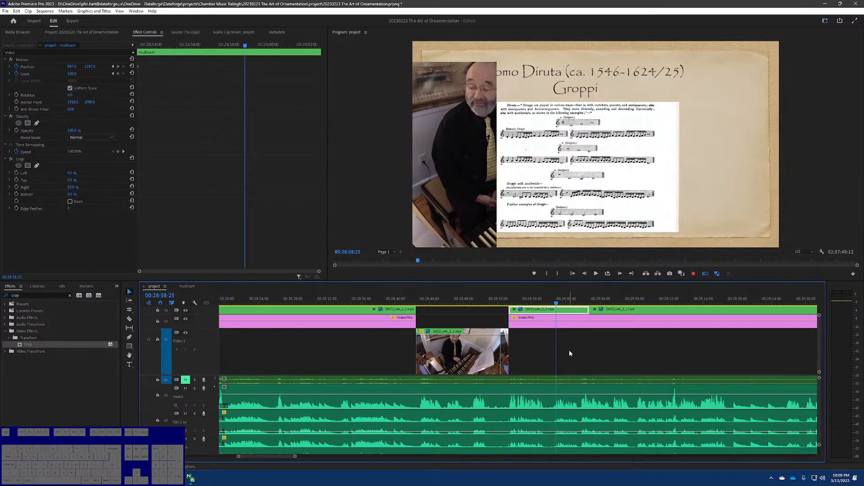
{"action": "mouse_move", "coordinate": [546, 298]}
{"action": "left_mouse_down"}
{"action": "mouse_move", "coordinate": [505, 300]}
{"action": "mouse_move", "coordinate": [532, 296]}
{"action": "left_mouse_up"}
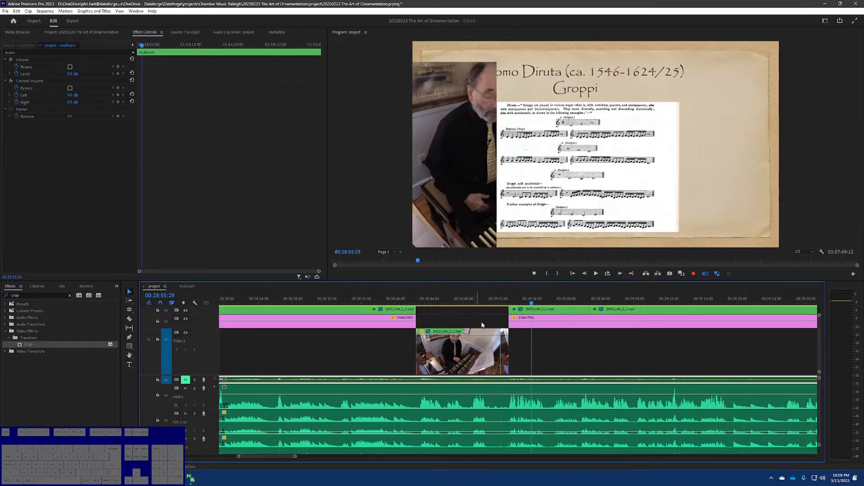
{"action": "left_click", "coordinate": [534, 309]}
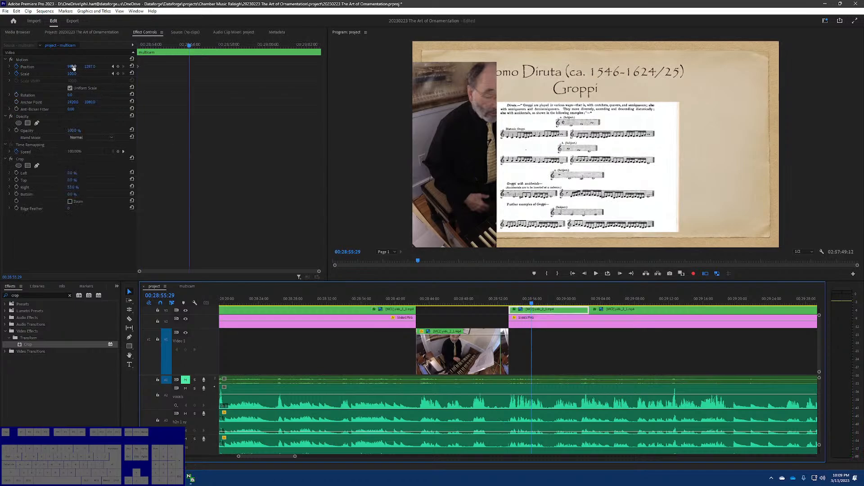
{"action": "left_click_drag", "start_coordinate": [74, 67], "coordinate": [26, 67]}
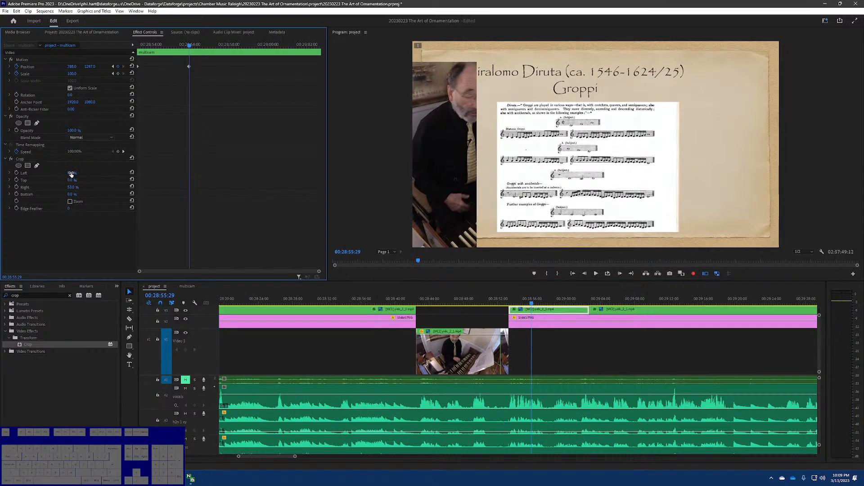
{"action": "mouse_move", "coordinate": [72, 187]}
{"action": "left_mouse_down"}
{"action": "mouse_move", "coordinate": [93, 187]}
{"action": "mouse_move", "coordinate": [49, 187]}
{"action": "mouse_move", "coordinate": [70, 188]}
{"action": "left_mouse_up"}
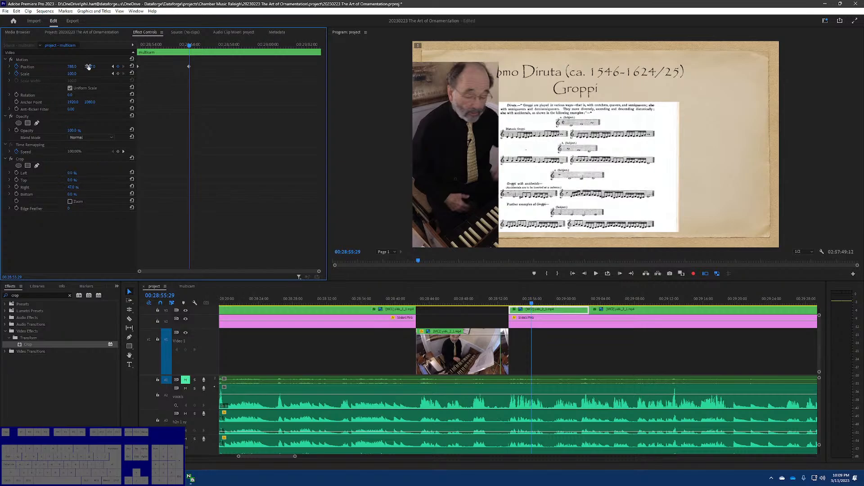
{"action": "left_click_drag", "start_coordinate": [89, 66], "coordinate": [277, 67]}
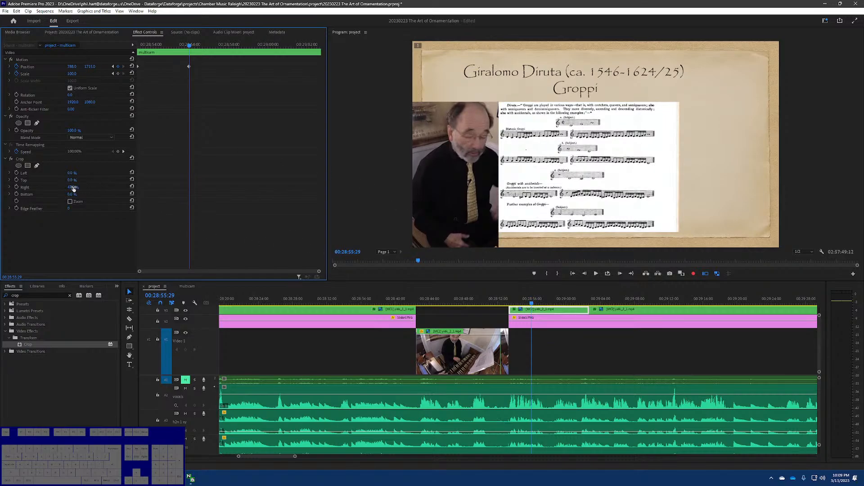
{"action": "mouse_move", "coordinate": [72, 195]}
{"action": "left_mouse_down"}
{"action": "mouse_move", "coordinate": [106, 194]}
{"action": "mouse_move", "coordinate": [89, 195]}
{"action": "left_mouse_up"}
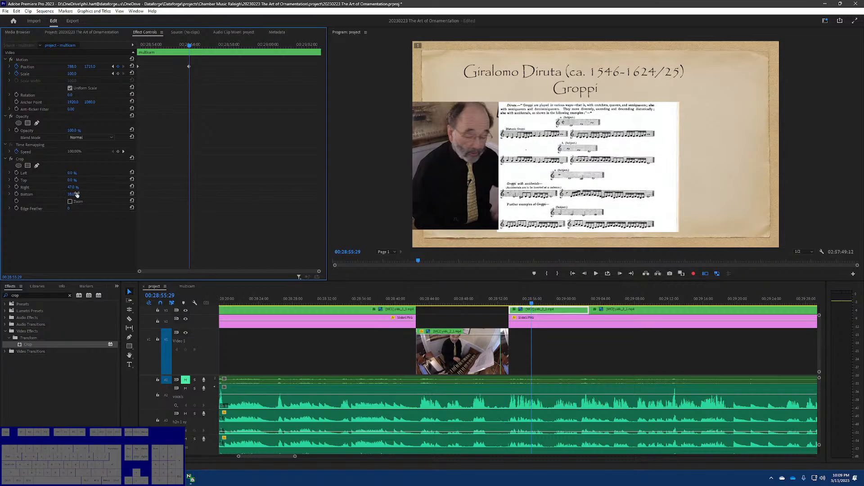
Step: Return to the first multicam segment above the slide and set its bottom crop to 37%
{"action": "key", "text": "Left"}
{"action": "key", "text": "Down"}
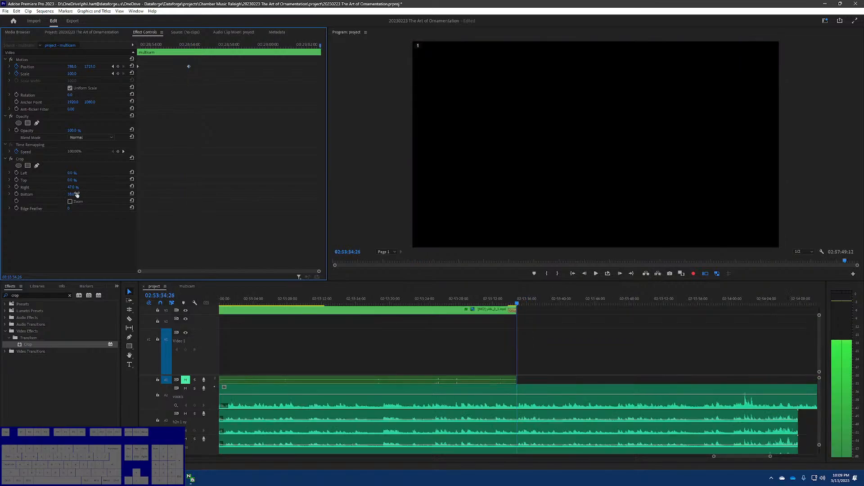
{"action": "key", "text": "Left"}
{"action": "key", "text": "Up"}
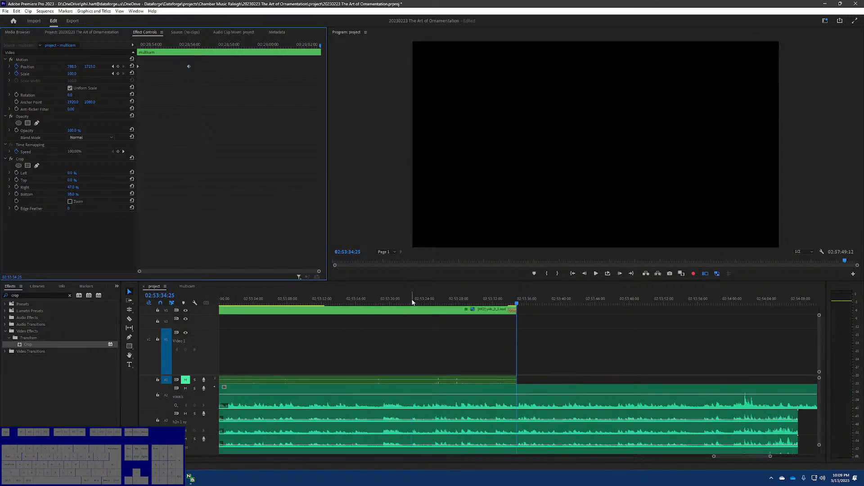
{"action": "scroll", "coordinate": [584, 340], "scroll_direction": "down", "scroll_amount": 2}
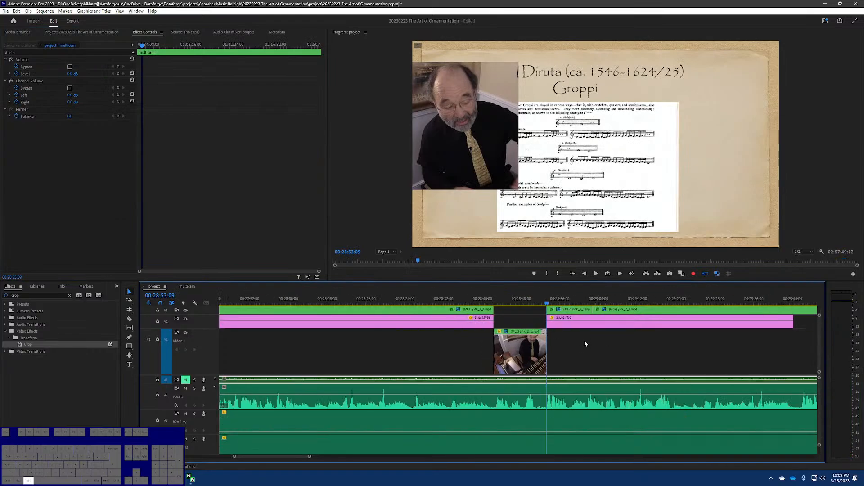
{"action": "left_click", "coordinate": [566, 299]}
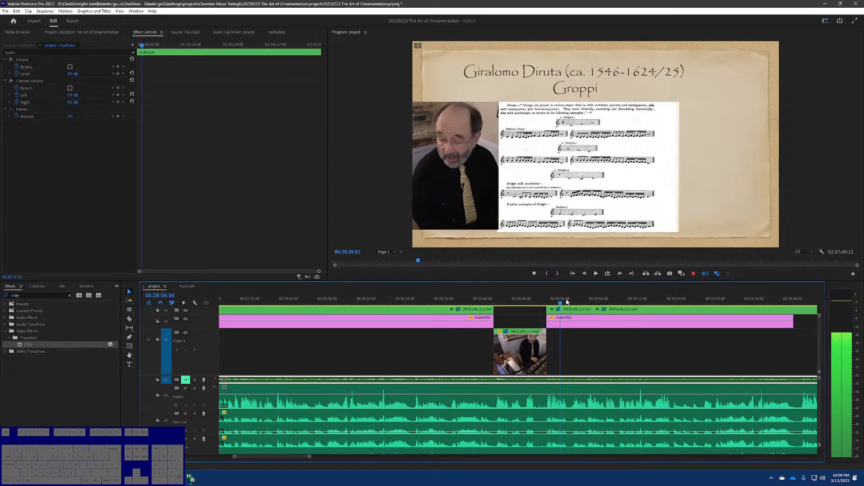
{"action": "left_click", "coordinate": [566, 309]}
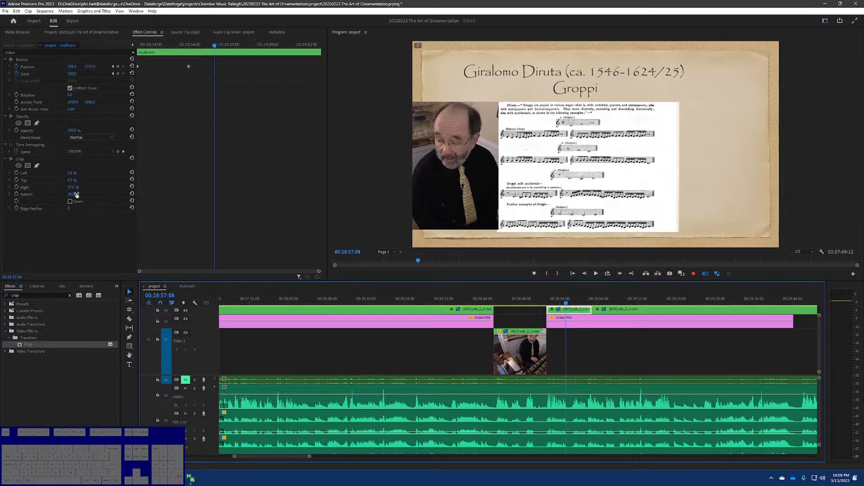
{"action": "left_click", "coordinate": [73, 194]}
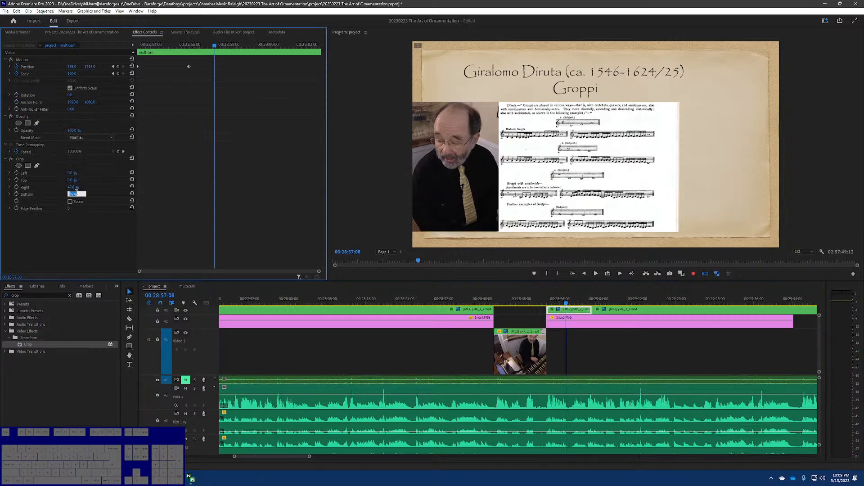
{"action": "key", "text": "Return"}
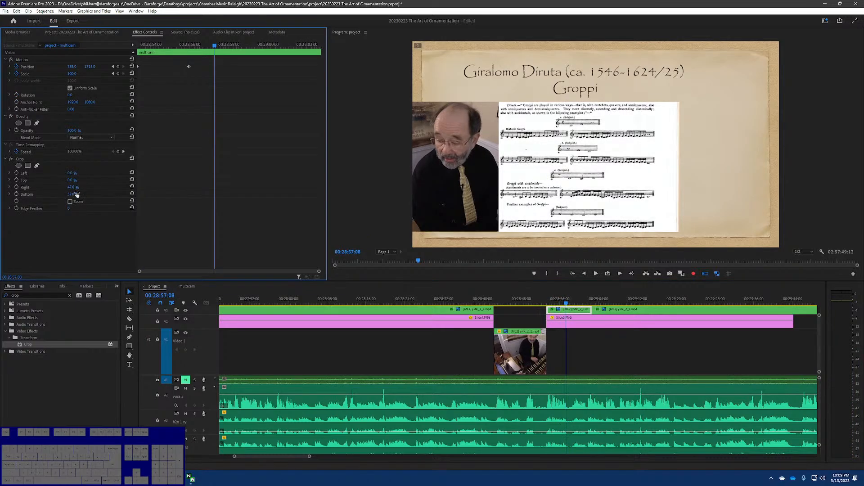
Step: Remove the first multicam segment's 997, 1297 position keyframe and move its 788, 1715 keyframe to the segment's start
{"action": "left_click", "coordinate": [539, 302]}
{"action": "key", "text": "space"}
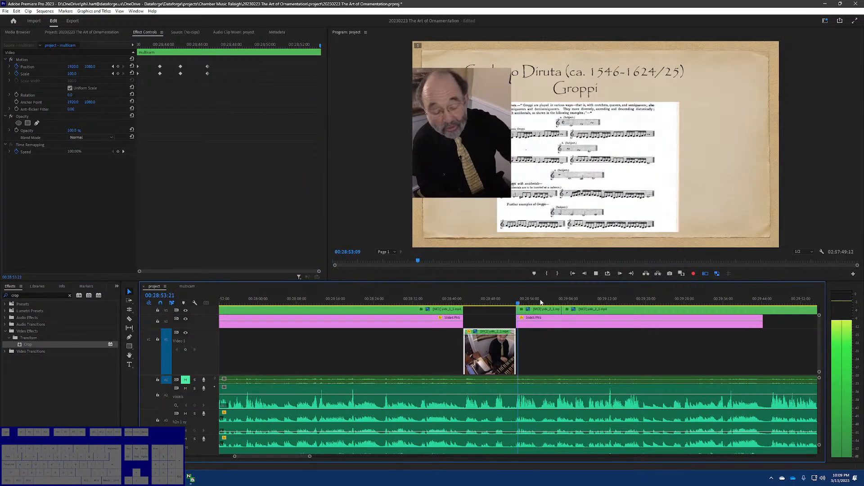
{"action": "left_click", "coordinate": [541, 310]}
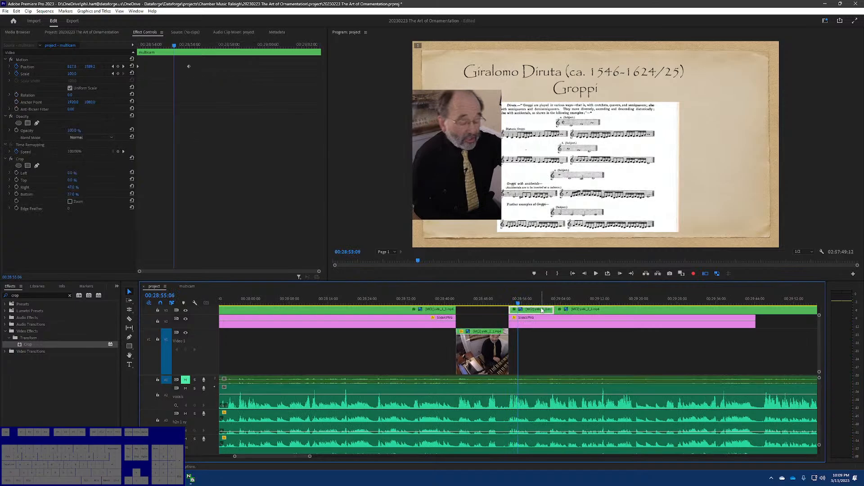
{"action": "key", "text": "Delete"}
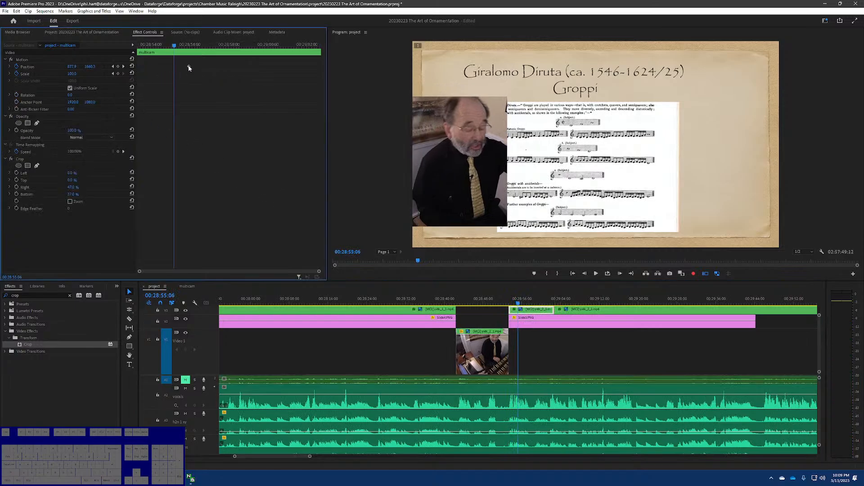
{"action": "left_click", "coordinate": [188, 67]}
{"action": "key", "text": "Delete"}
{"action": "left_click_drag", "start_coordinate": [152, 66], "coordinate": [133, 72]}
Step: Play back the slide section to check the change from the full-frame clip through both multicam segments
{"action": "key", "text": "j"}
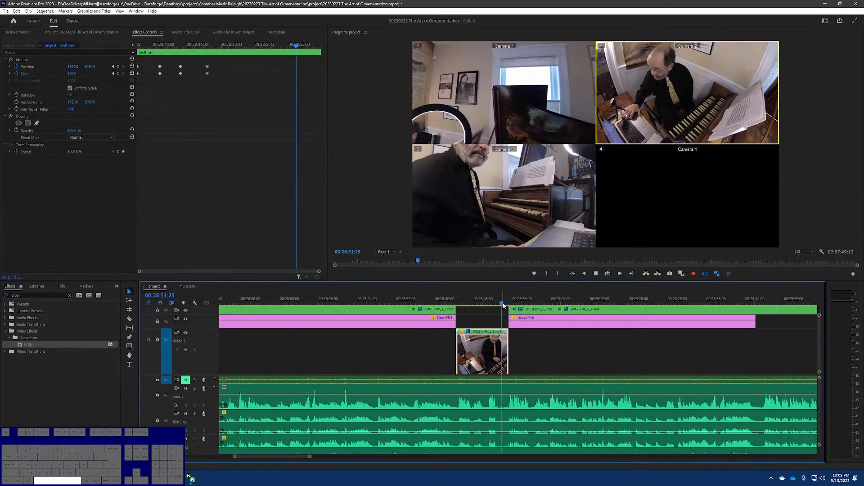
{"action": "key", "text": "l"}
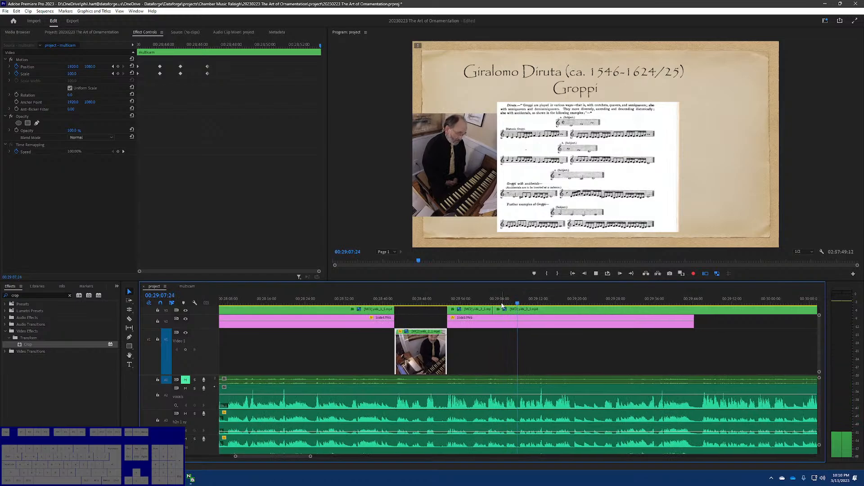
{"action": "scroll", "coordinate": [506, 324], "scroll_direction": "up", "scroll_amount": 2}
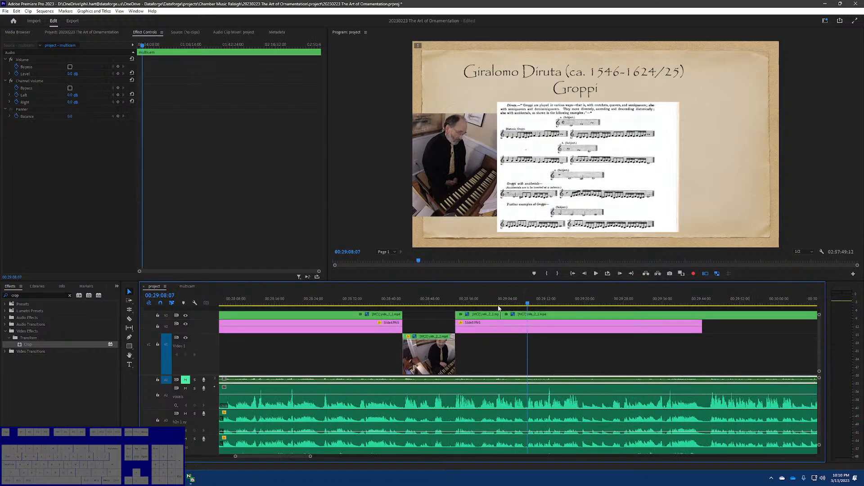
{"action": "left_click", "coordinate": [497, 301]}
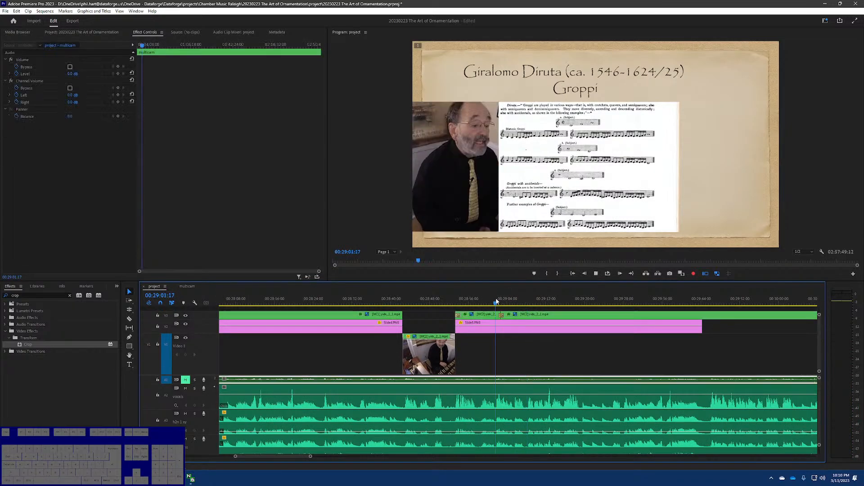
{"action": "key", "text": "space"}
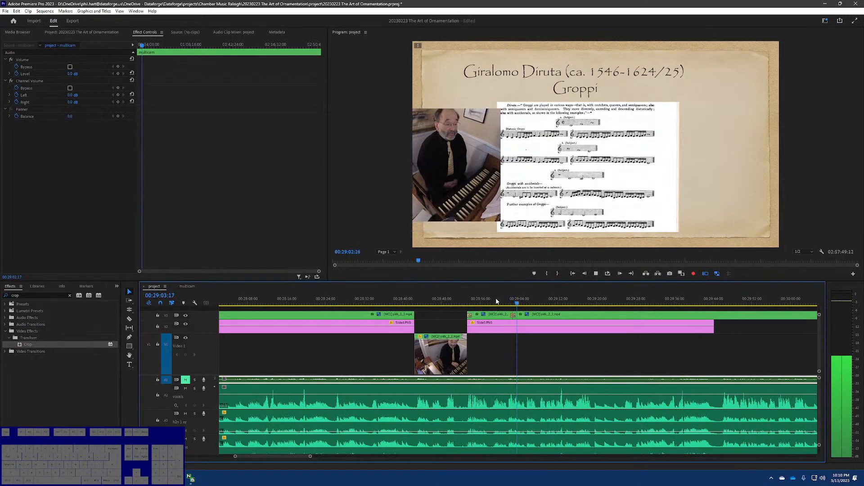
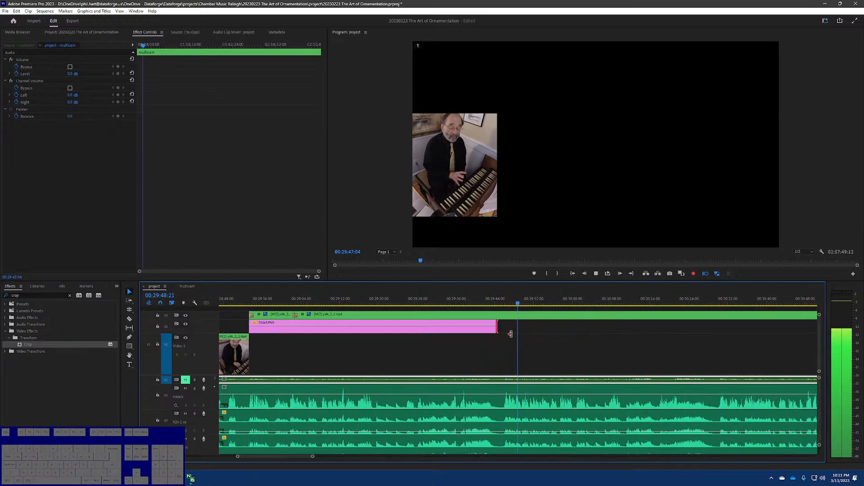
Step: Stop after the slide runs out, extend the slide clip's end to about 00:30:38, and resume playback
{"action": "key", "text": "space"}
{"action": "left_click_drag", "start_coordinate": [494, 328], "coordinate": [754, 328]}
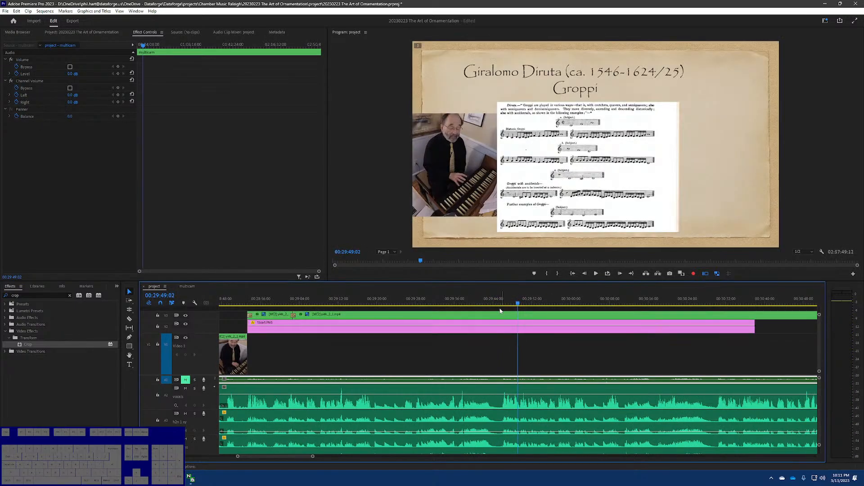
{"action": "key", "text": "space"}
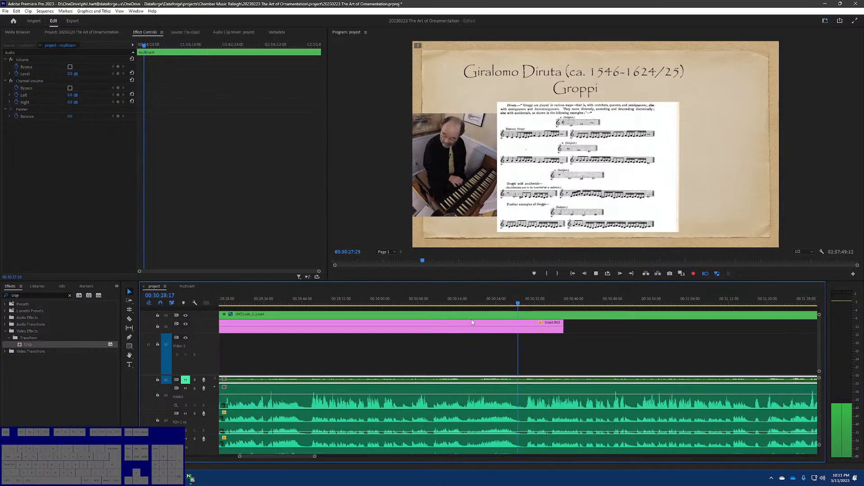
Step: Stop playback, find the slide-change point, and trim the Diruta slide clip's end back to 00:30:29:27
{"action": "left_click", "coordinate": [573, 337]}
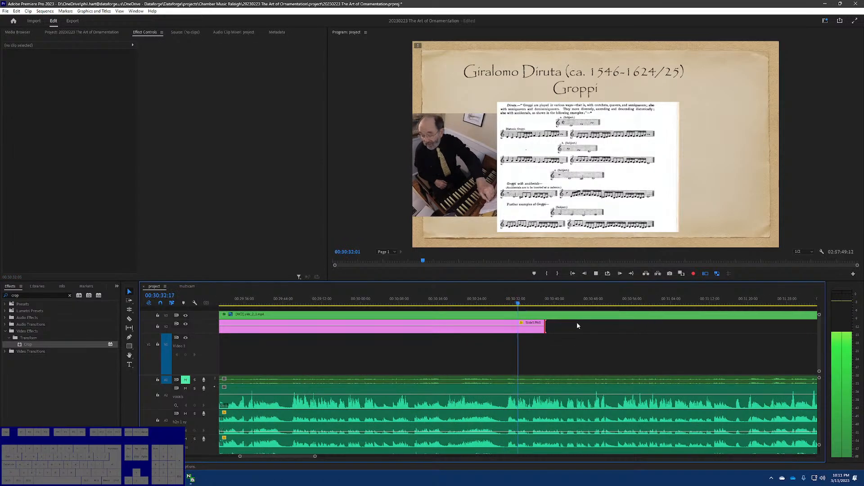
{"action": "key", "text": "space"}
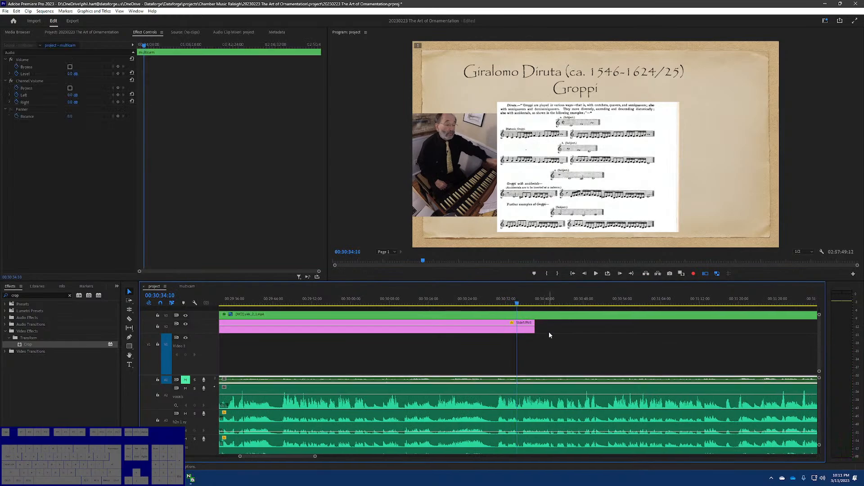
{"action": "left_click_drag", "start_coordinate": [518, 306], "coordinate": [493, 306]}
{"action": "key", "text": "space"}
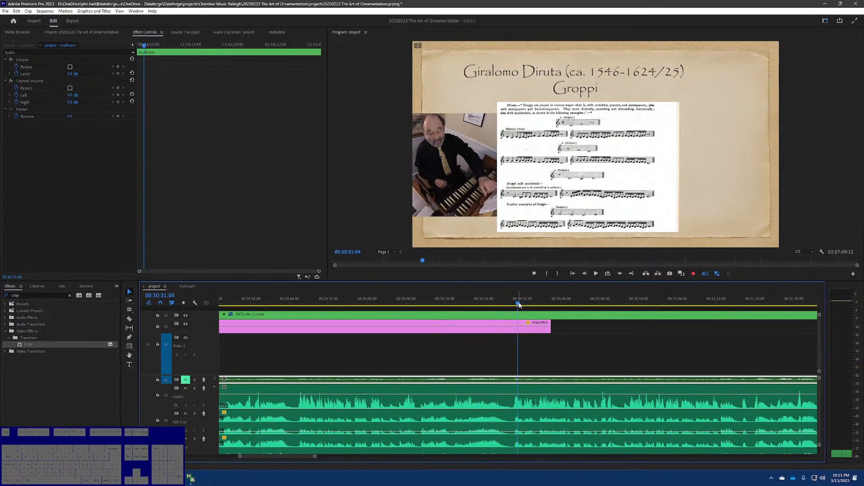
{"action": "left_click", "coordinate": [513, 305]}
{"action": "key", "text": "c"}
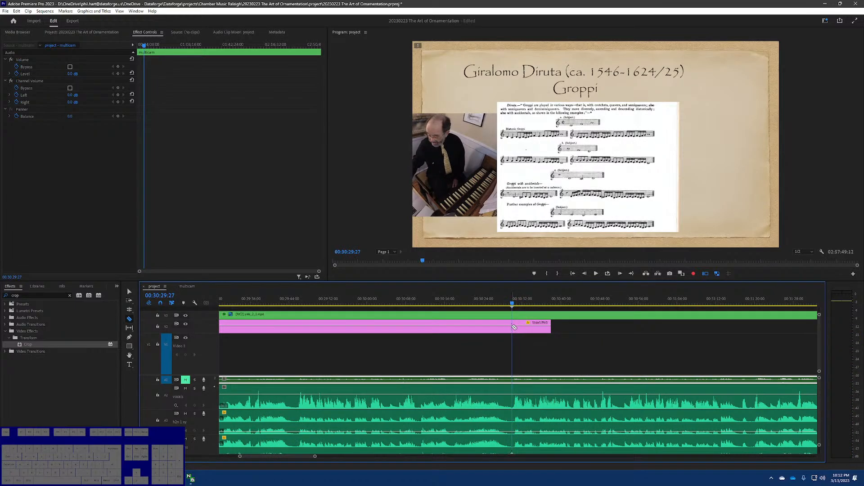
{"action": "left_click_drag", "start_coordinate": [547, 330], "coordinate": [510, 330]}
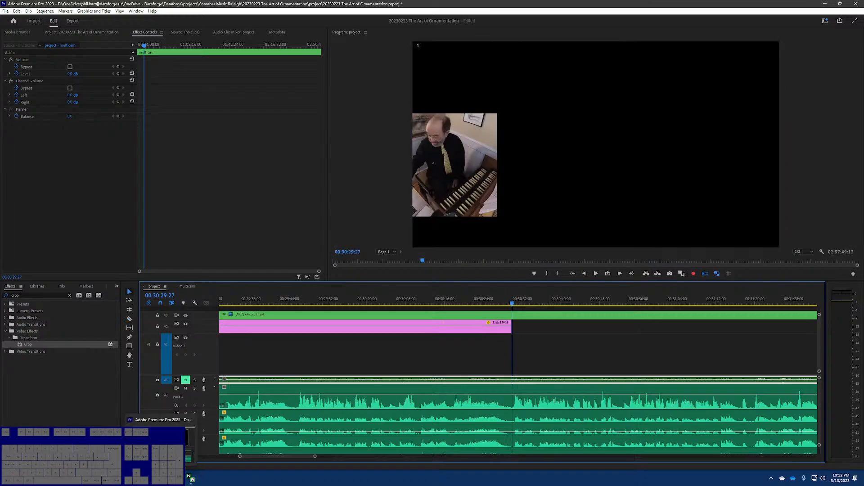
Step: Import the Rognoni Passaggio slide image from its folder and place it directly after the Diruta slide at 00:30:29:27
{"action": "left_click", "coordinate": [104, 478]}
{"action": "left_click", "coordinate": [132, 446]}
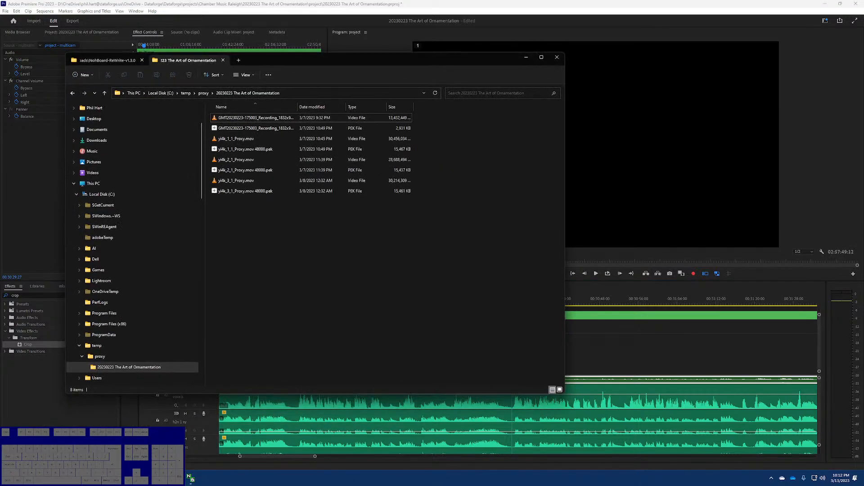
{"action": "left_click", "coordinate": [594, 80]}
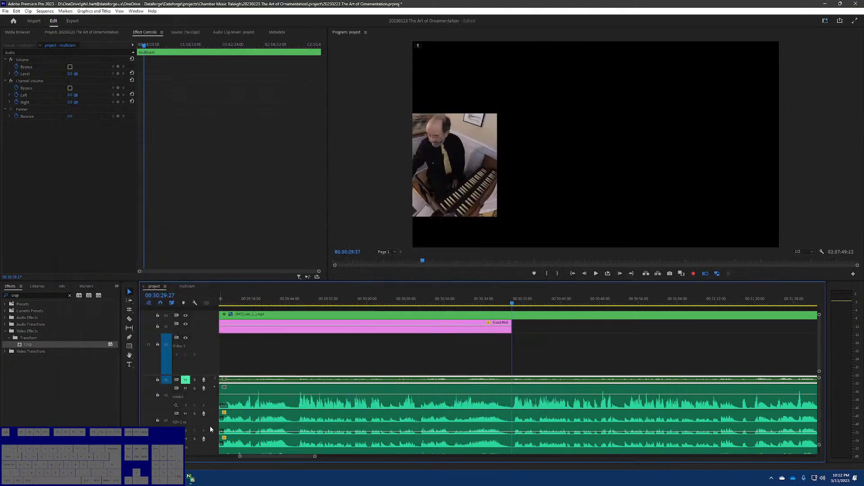
{"action": "left_click", "coordinate": [104, 478]}
{"action": "left_click", "coordinate": [132, 446]}
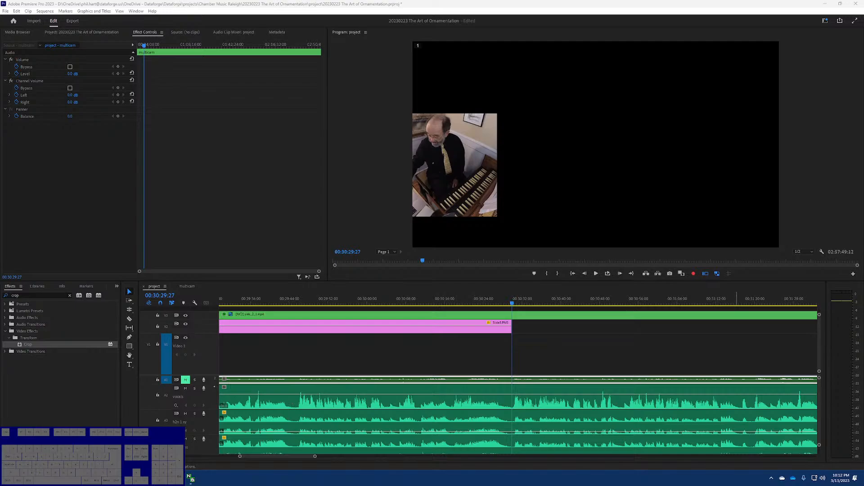
{"action": "left_click_drag", "start_coordinate": [863, 334], "coordinate": [804, 326]}
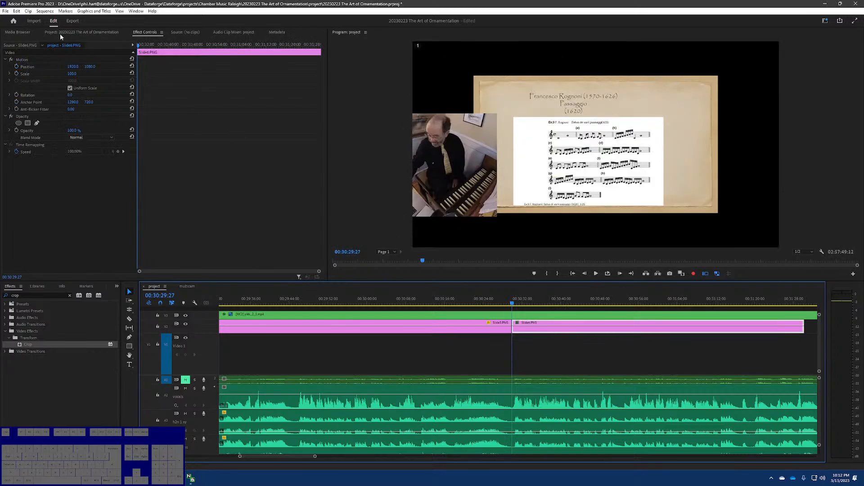
Step: Set the Rognoni slide clip's scale to 150 so it fills the frame
{"action": "left_click", "coordinate": [77, 73]}
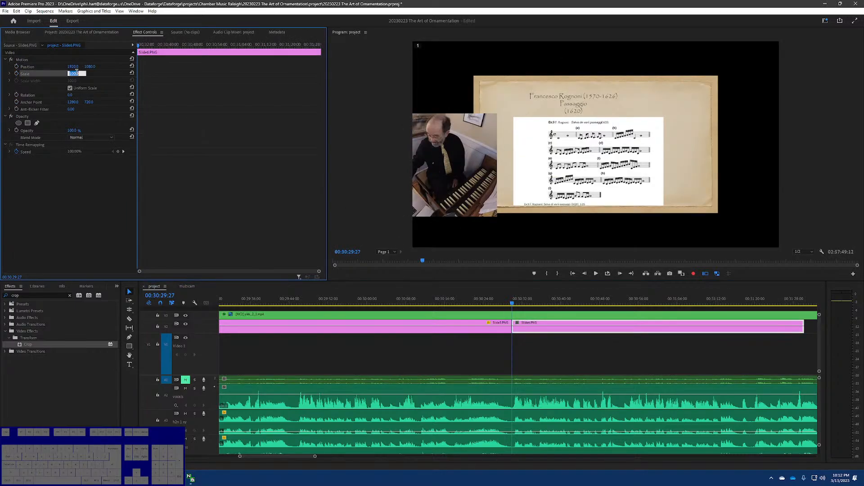
{"action": "type", "text": "150"}
{"action": "key", "text": "Return"}
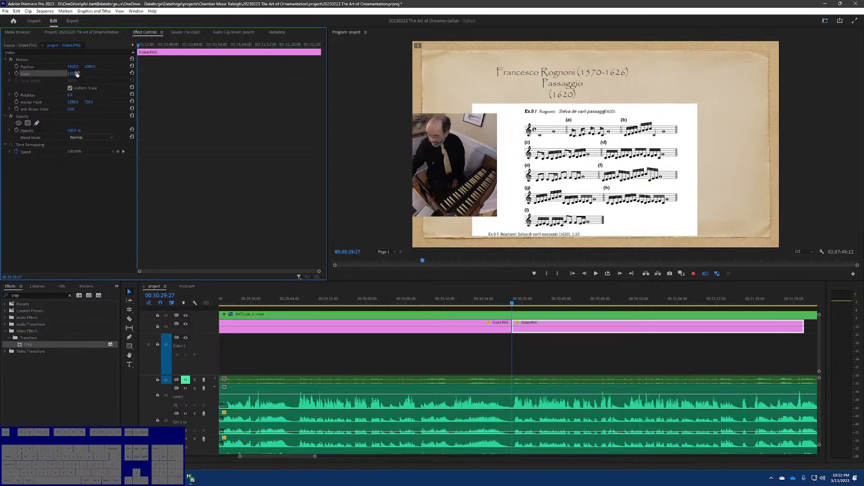
Step: Play back from just before the change of slides to about 00:30:51 to check the new slide beside the speaker
{"action": "left_click", "coordinate": [505, 300]}
{"action": "key", "text": "space"}
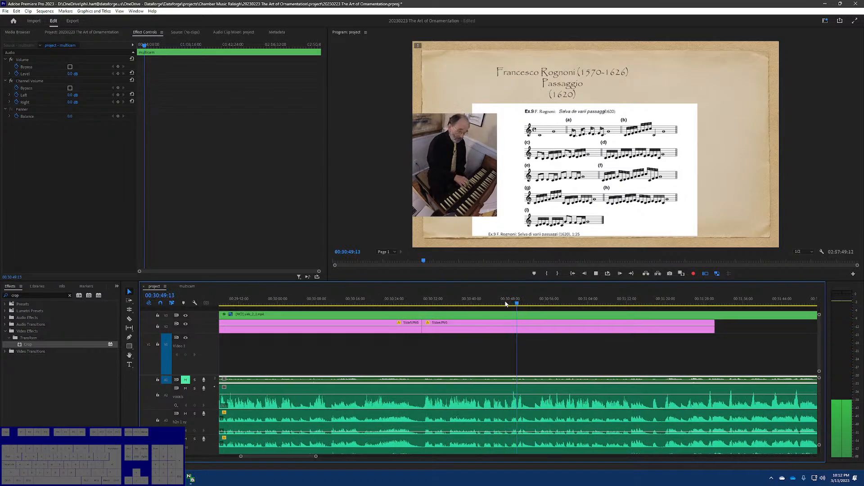
{"action": "key", "text": "space"}
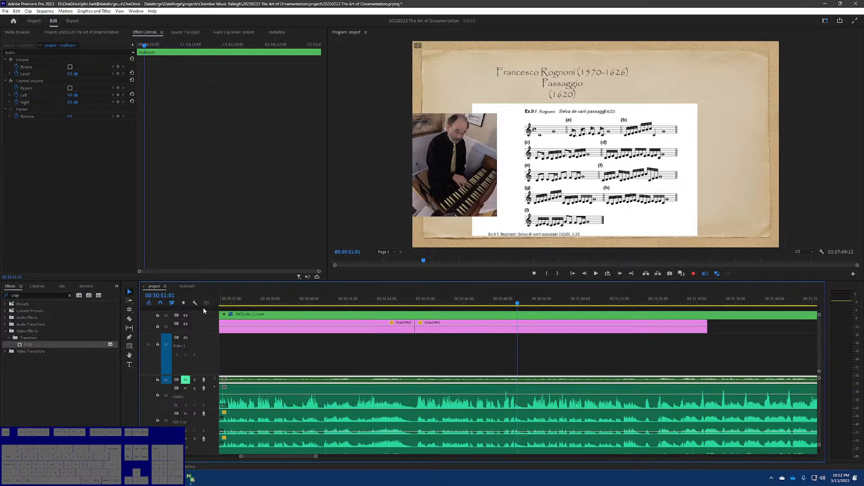
Step: Target the multicam clip's video track instead of Video 1 so the multicam view shows all camera angles
{"action": "left_click", "coordinate": [704, 274]}
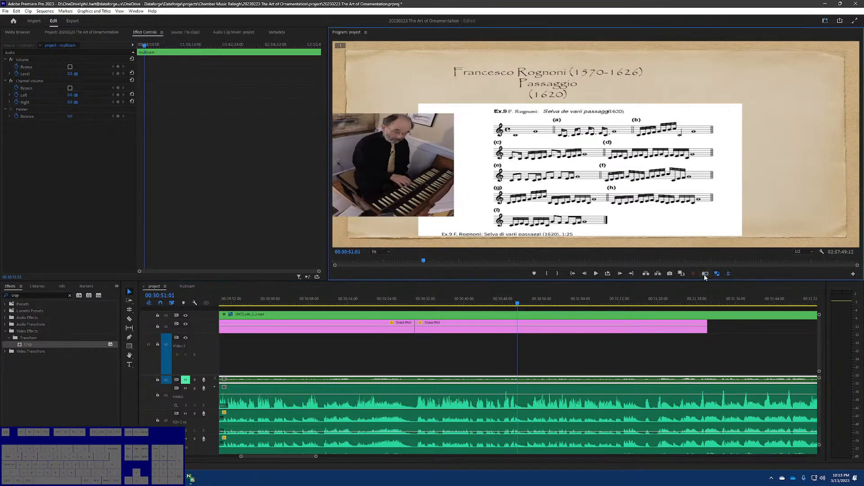
{"action": "left_click", "coordinate": [704, 275]}
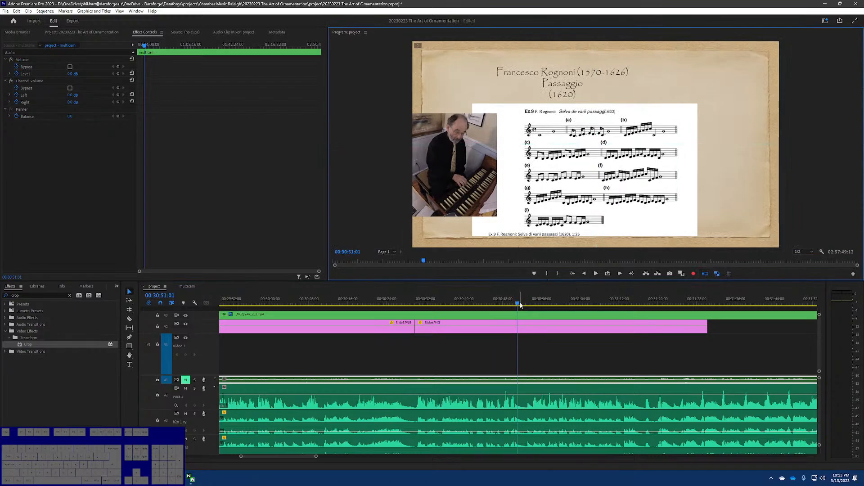
{"action": "left_click", "coordinate": [166, 316]}
{"action": "left_click", "coordinate": [167, 344]}
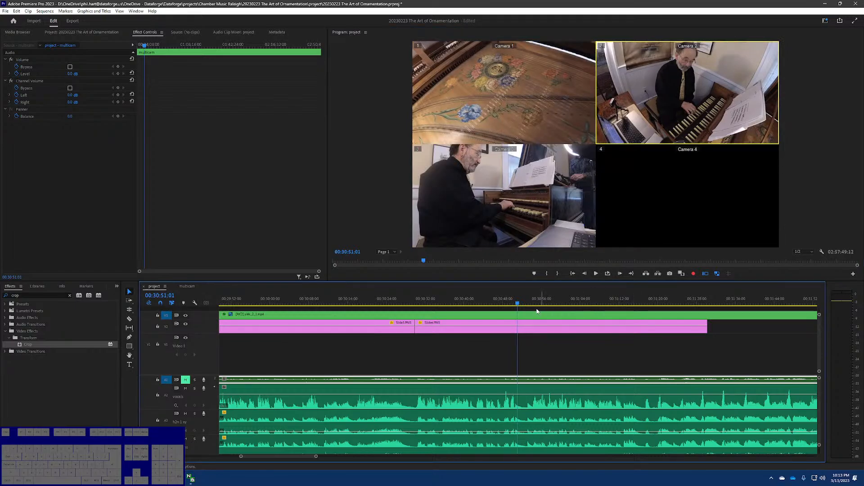
Step: Replay the start of the Rognoni slide section several times, comparing camera angles to find a suitable switch point
{"action": "mouse_move", "coordinate": [518, 304]}
{"action": "left_mouse_down"}
{"action": "mouse_move", "coordinate": [487, 304]}
{"action": "mouse_move", "coordinate": [540, 304]}
{"action": "mouse_move", "coordinate": [519, 304]}
{"action": "left_mouse_up"}
{"action": "key", "text": "space"}
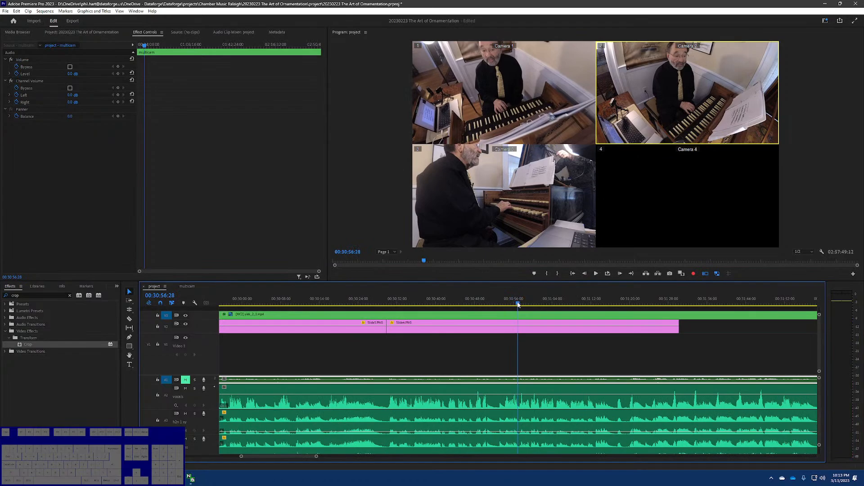
{"action": "left_click_drag", "start_coordinate": [518, 304], "coordinate": [397, 283]}
{"action": "key", "text": "space"}
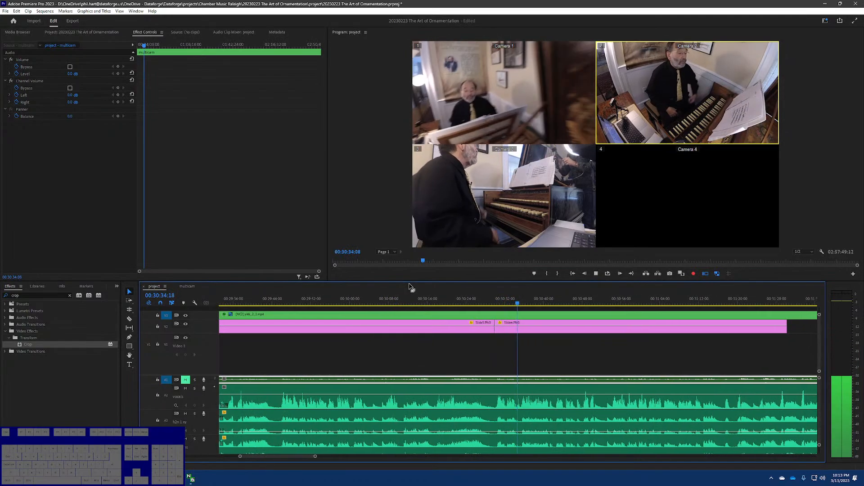
{"action": "key", "text": "space"}
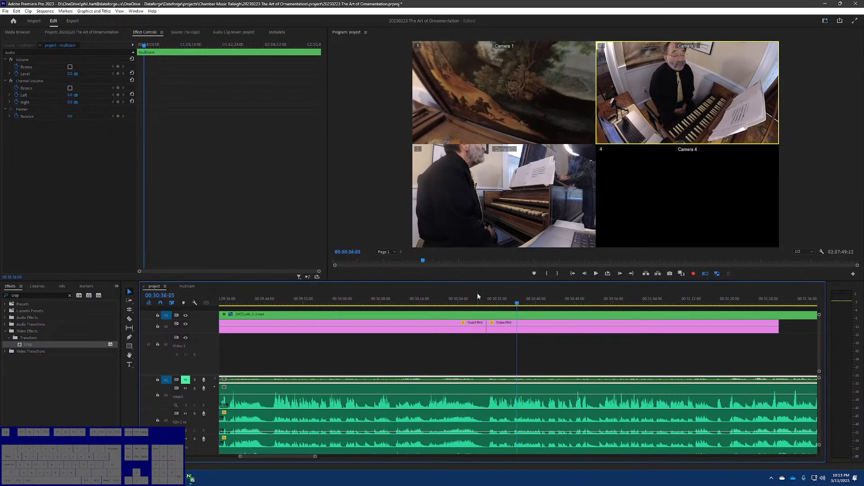
{"action": "key", "text": "space"}
{"action": "key", "text": "space"}
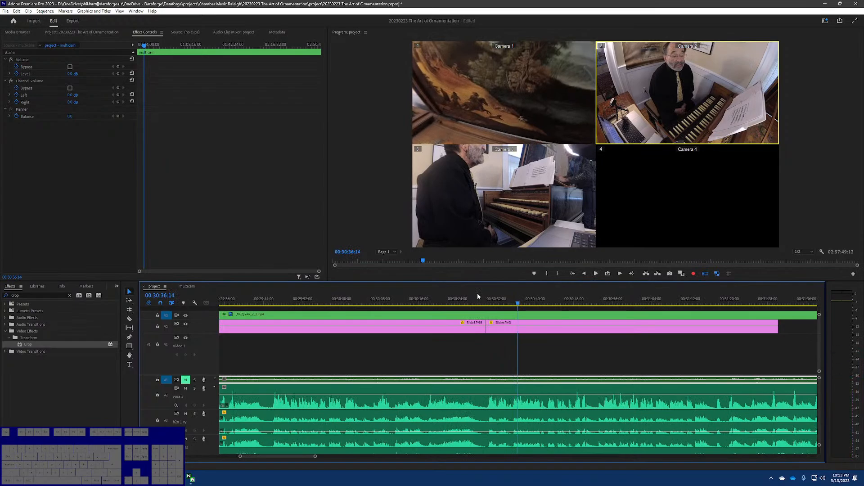
{"action": "left_click", "coordinate": [476, 301]}
{"action": "key", "text": "space"}
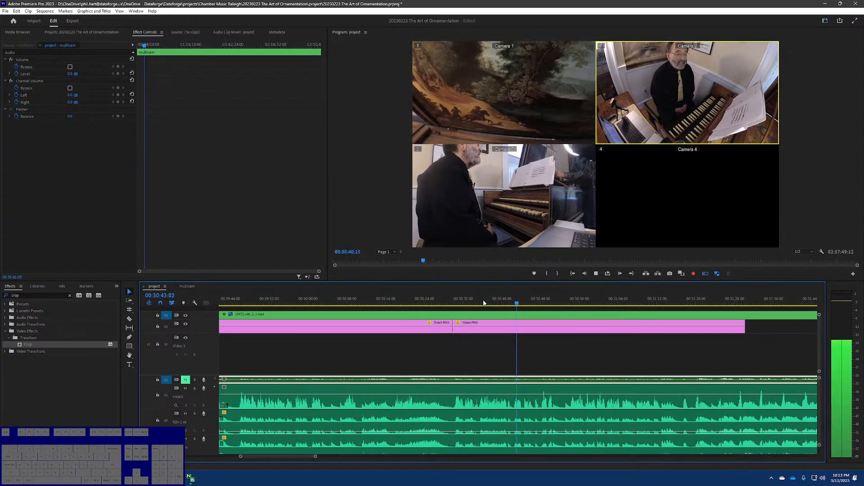
{"action": "key", "text": "space"}
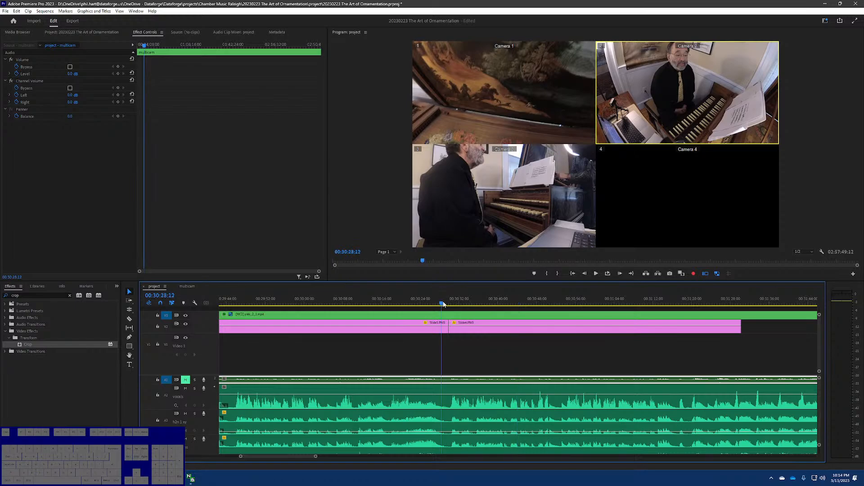
Step: Split the multicam clip above the slide at 00:30:34:01 and switch the segment after the cut to camera 1
{"action": "left_click_drag", "start_coordinate": [443, 305], "coordinate": [471, 303]}
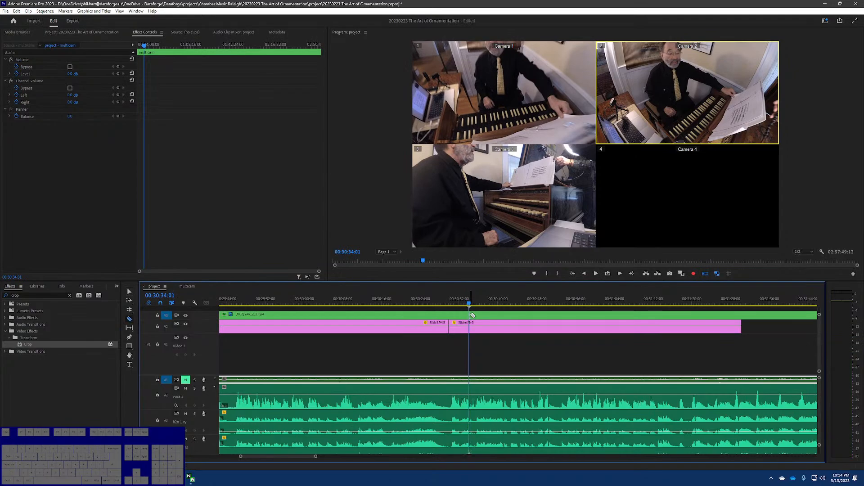
{"action": "left_click", "coordinate": [472, 314]}
{"action": "key", "text": "v"}
{"action": "left_click", "coordinate": [497, 315]}
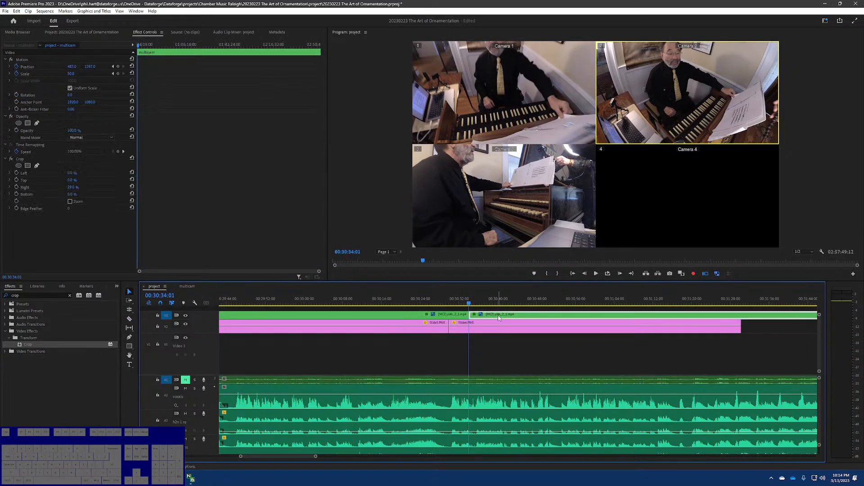
{"action": "left_click", "coordinate": [509, 141]}
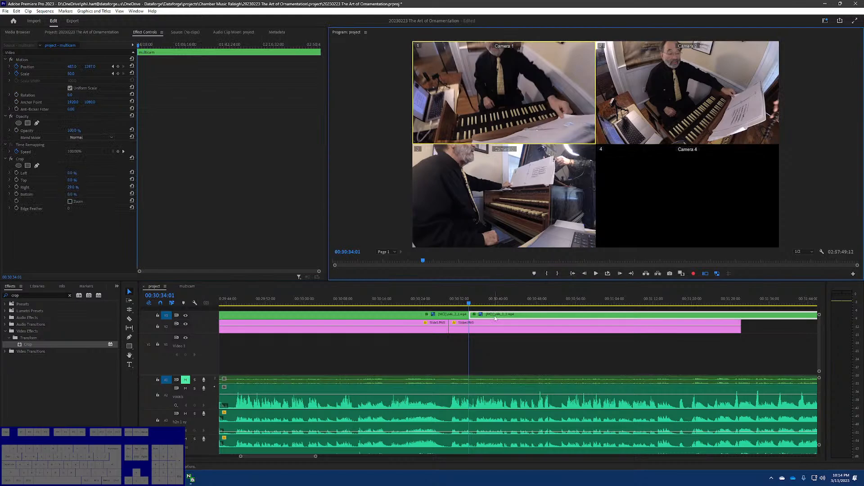
Step: Replay across the 00:30:34:01 cut to check the switch to camera 1
{"action": "key", "text": "space"}
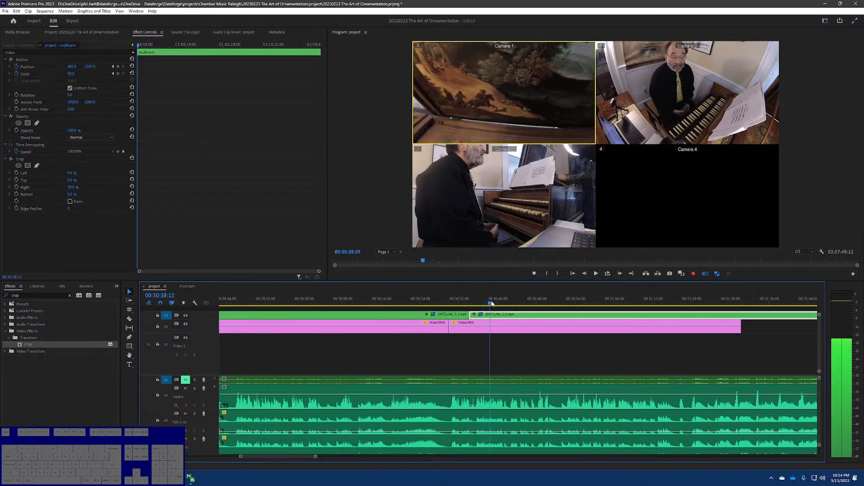
{"action": "left_click_drag", "start_coordinate": [505, 303], "coordinate": [464, 304]}
{"action": "key", "text": "space"}
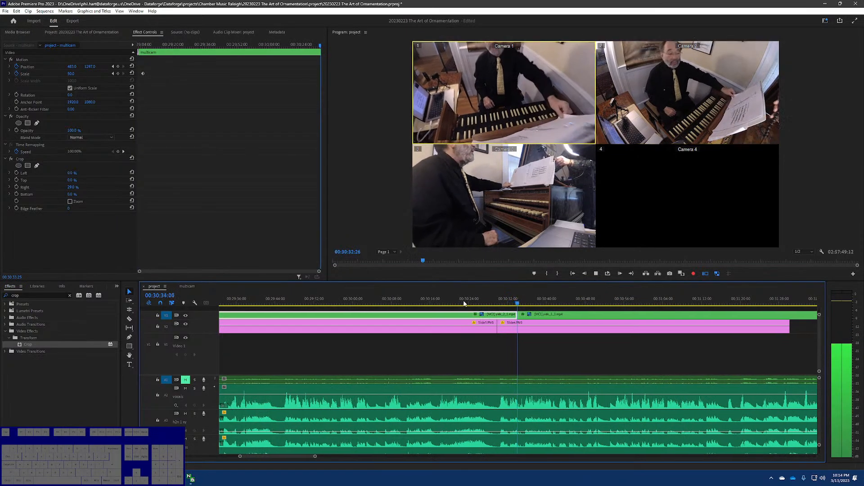
{"action": "key", "text": "1"}
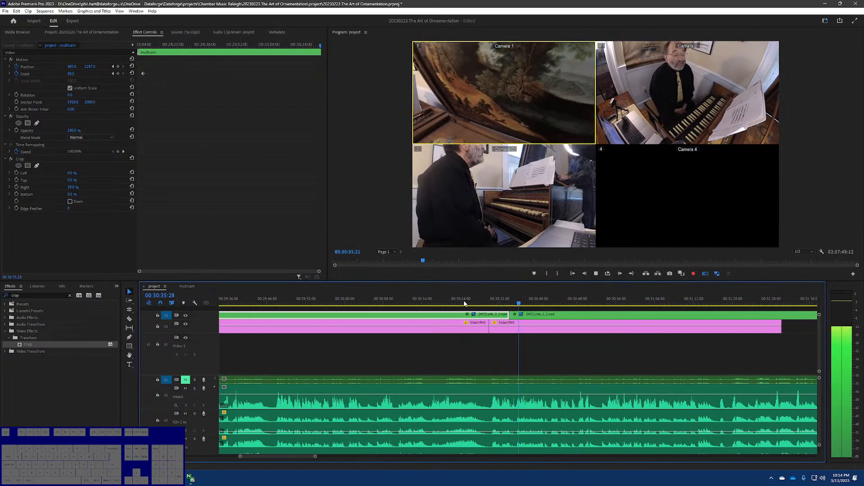
{"action": "key", "text": "space"}
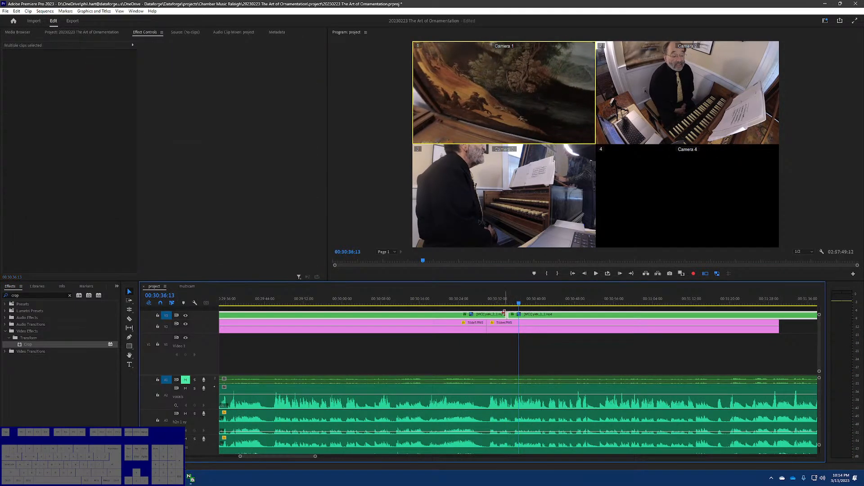
{"action": "left_click", "coordinate": [502, 303]}
Step: Play on until the Rognoni slide runs out, extend its clip's end to about 00:32:25, and stop playback
{"action": "key", "text": "space"}
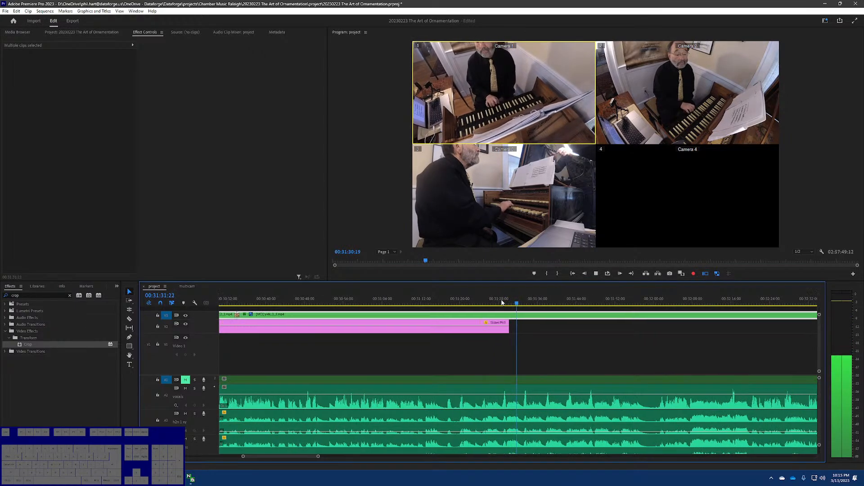
{"action": "left_click_drag", "start_coordinate": [502, 329], "coordinate": [538, 329]}
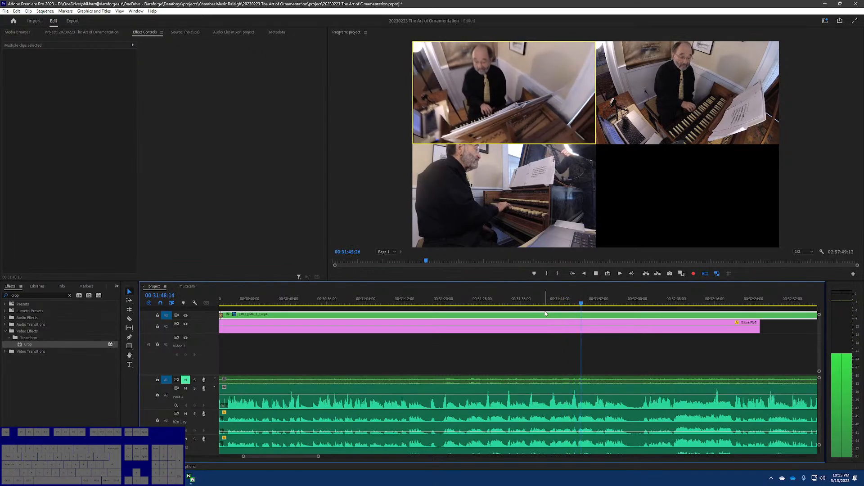
{"action": "key", "text": "space"}
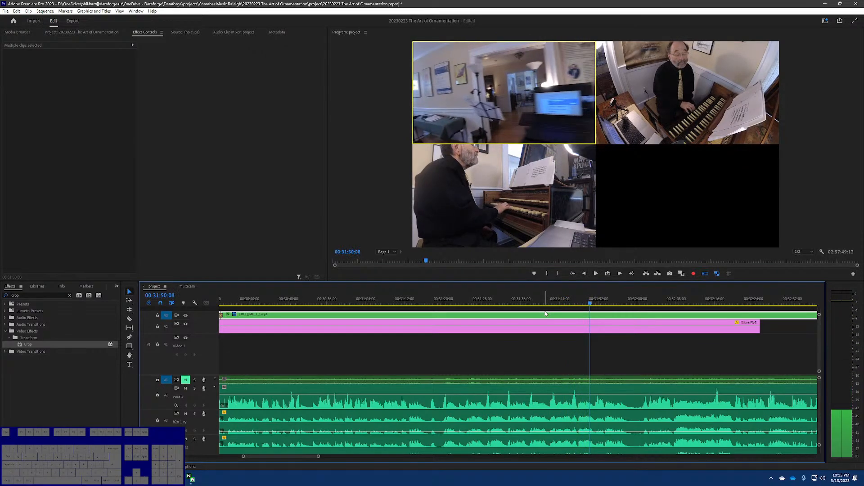
Step: Split the multicam clip at 00:31:47:22 and switch the segment after the cut to camera 2
{"action": "left_click_drag", "start_coordinate": [591, 304], "coordinate": [577, 304]}
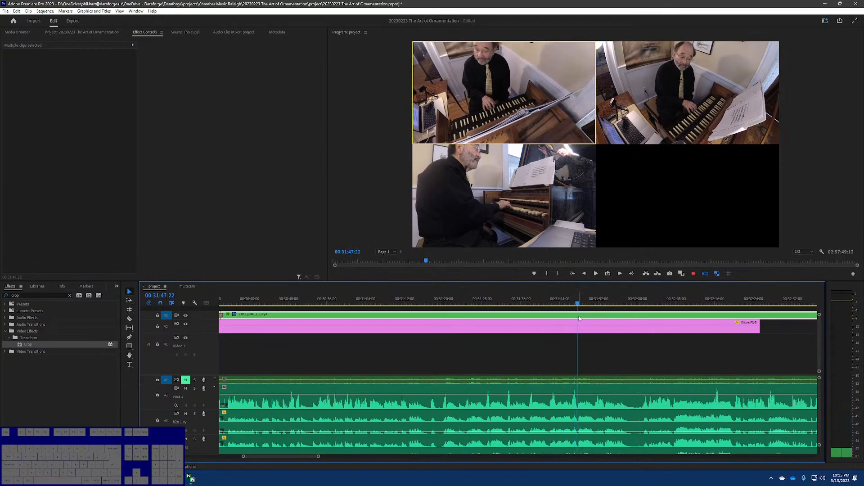
{"action": "key", "text": "c"}
{"action": "left_click", "coordinate": [581, 317]}
{"action": "key", "text": "v"}
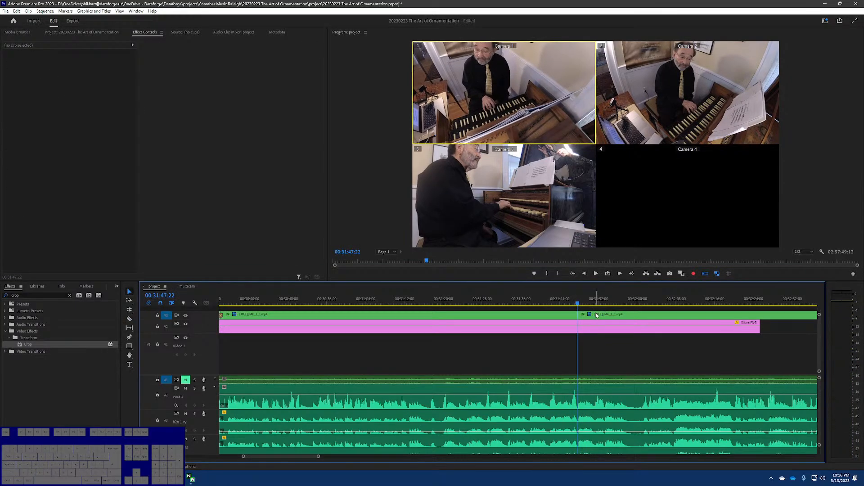
{"action": "left_click", "coordinate": [596, 316]}
{"action": "left_click", "coordinate": [689, 87]}
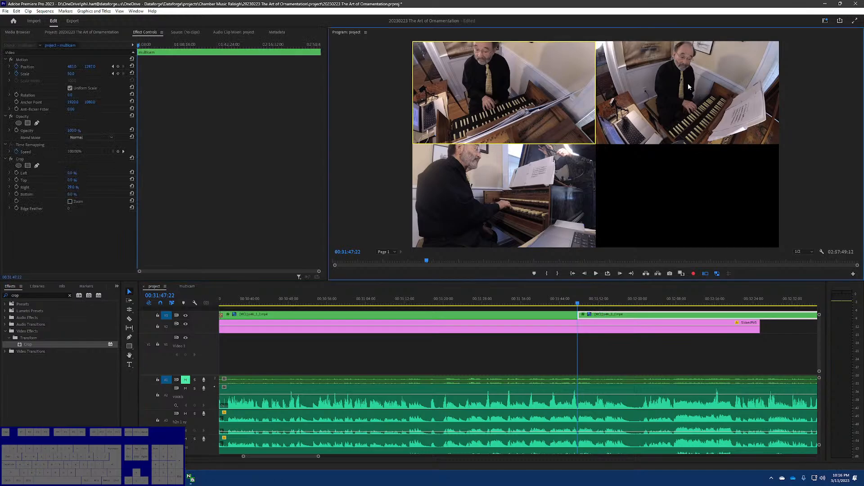
Step: Add the default transition at the multicam cut at 00:31:47:22 and play across it to check it
{"action": "left_click_drag", "start_coordinate": [578, 305], "coordinate": [575, 313]}
{"action": "key", "text": "ctrl+d"}
{"action": "left_click", "coordinate": [572, 305]}
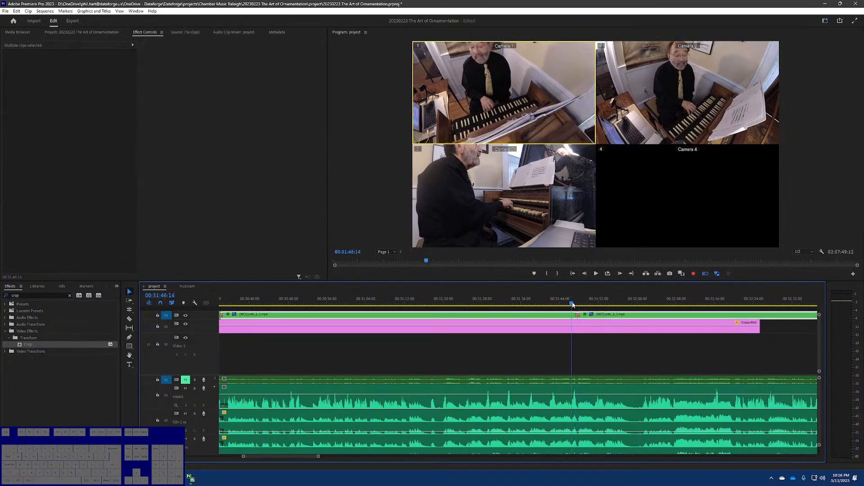
{"action": "key", "text": "space"}
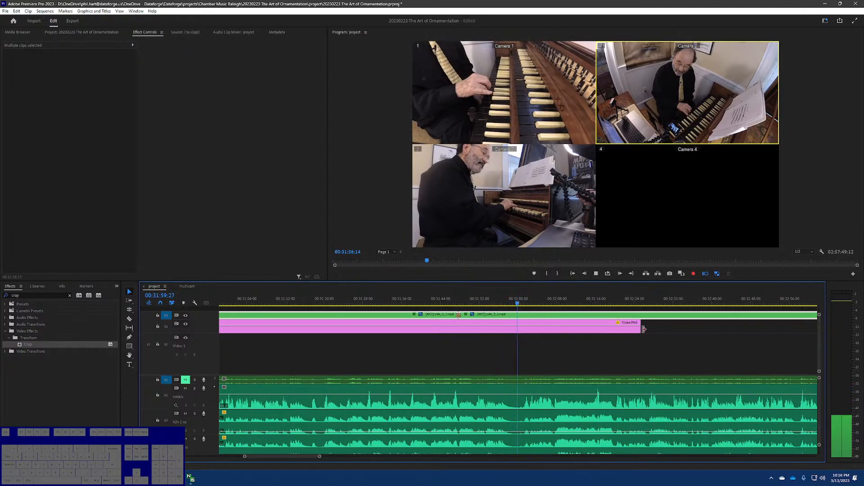
{"action": "key", "text": "space"}
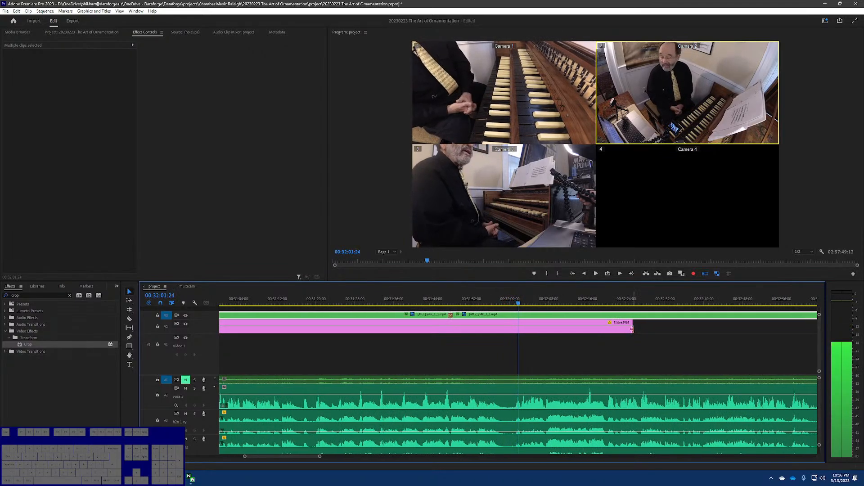
Step: Extend the slide clip's end to about 00:32:53, review the passage beneath it, and save the project
{"action": "left_click_drag", "start_coordinate": [632, 328], "coordinate": [762, 329]}
{"action": "key", "text": "space"}
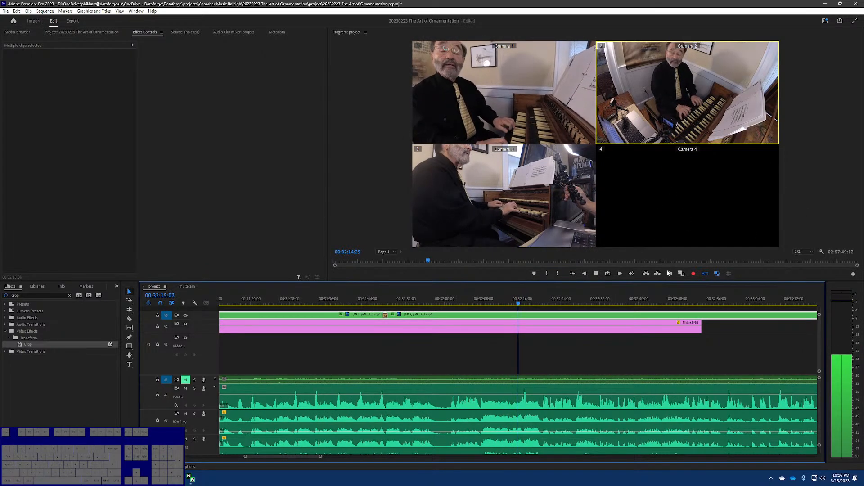
{"action": "key", "text": "space"}
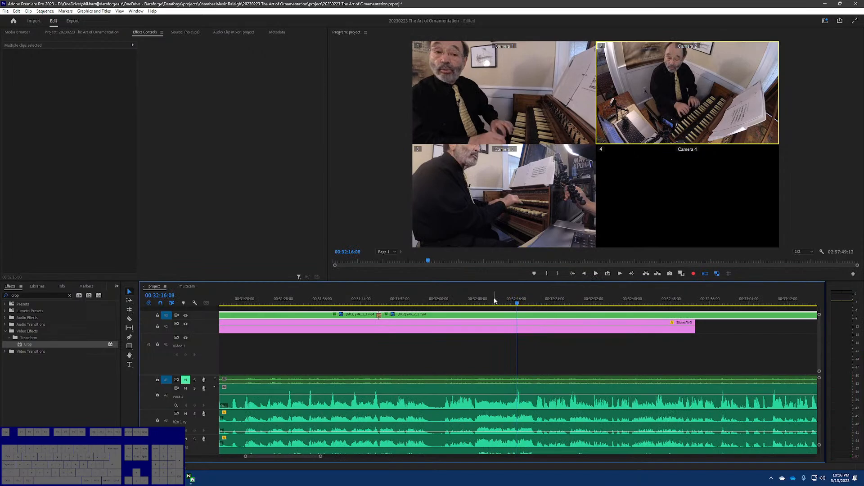
{"action": "left_click_drag", "start_coordinate": [495, 305], "coordinate": [454, 303]}
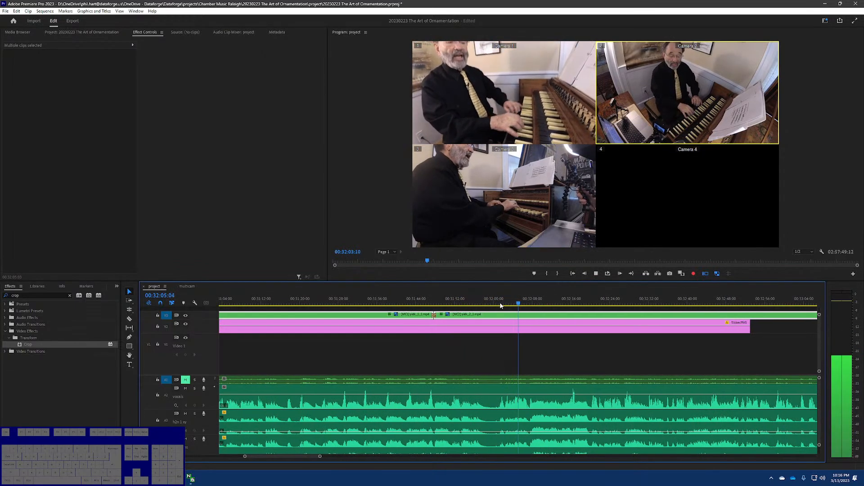
{"action": "key", "text": "space"}
{"action": "key", "text": "ctrl+s"}
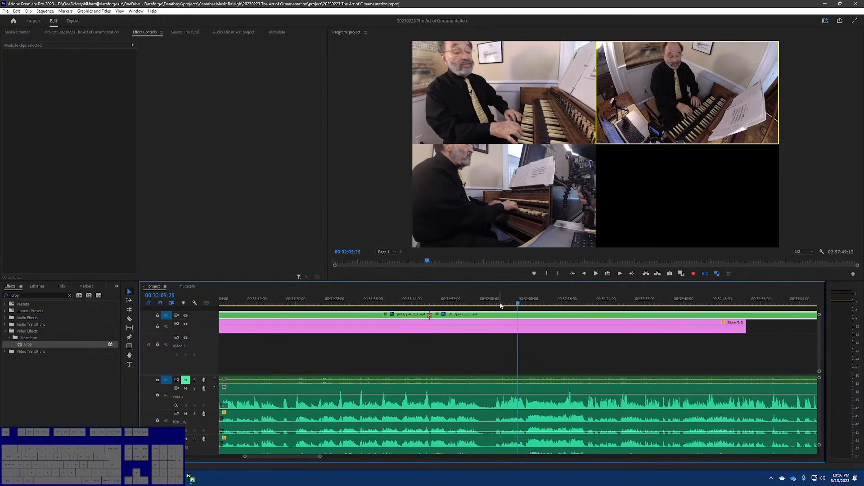
Step: Split the multicam clip above the slide at 00:31:54:20 and switch the segment after the cut to camera 1
{"action": "left_click_drag", "start_coordinate": [501, 305], "coordinate": [459, 304]}
{"action": "key", "text": "space"}
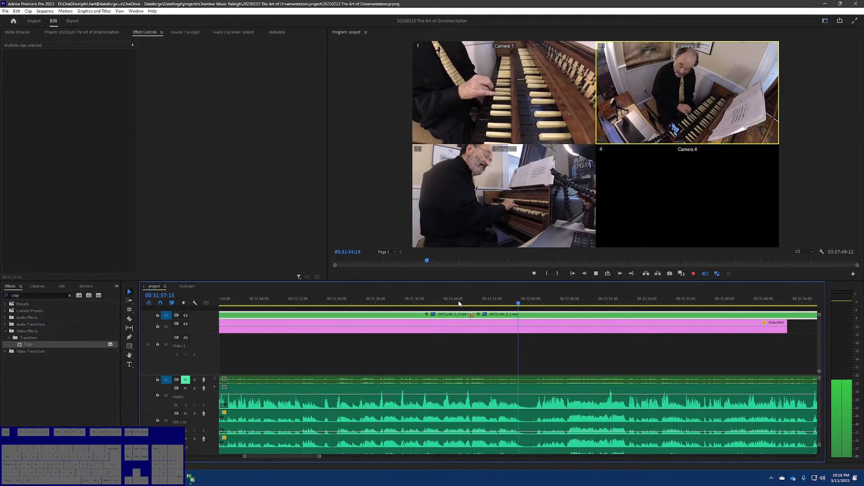
{"action": "key", "text": "space"}
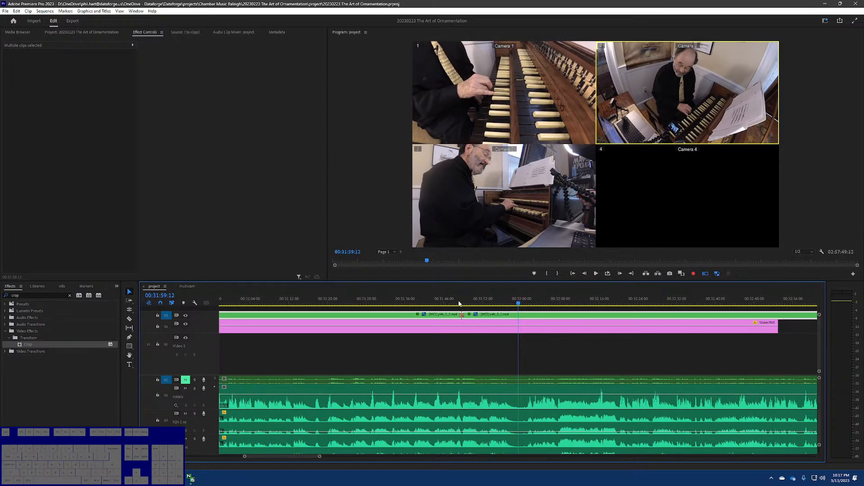
{"action": "left_click_drag", "start_coordinate": [468, 305], "coordinate": [494, 305]}
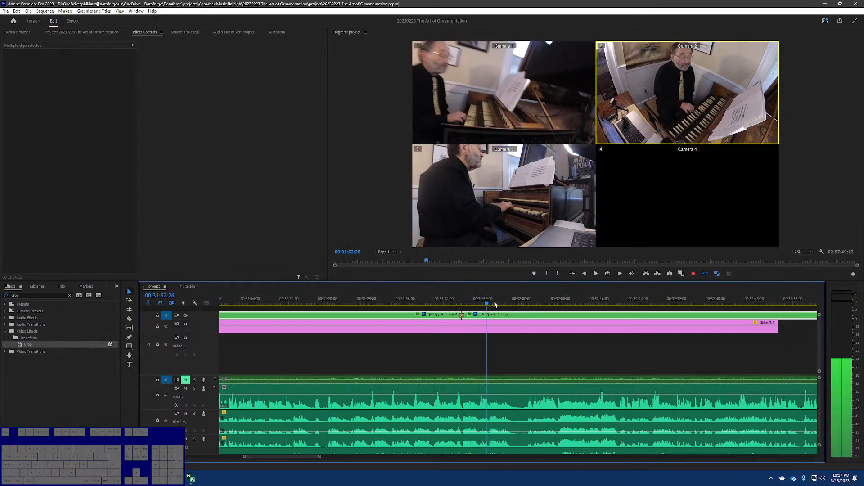
{"action": "key", "text": "space"}
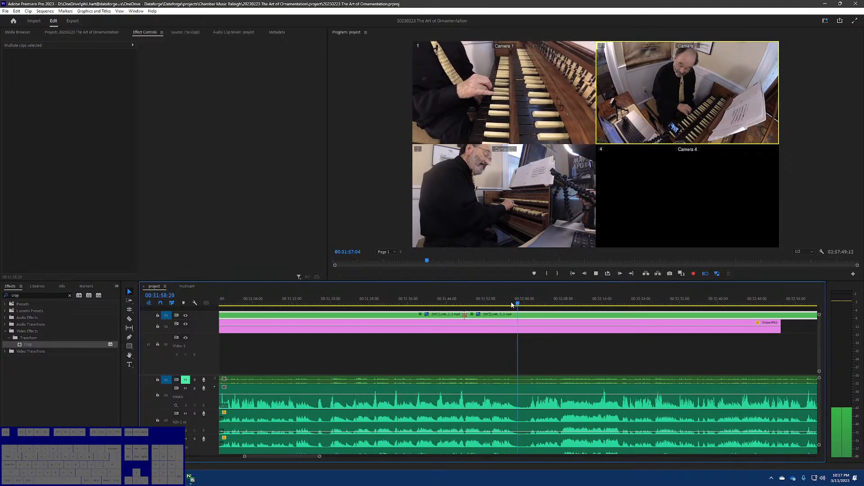
{"action": "left_click", "coordinate": [518, 305]}
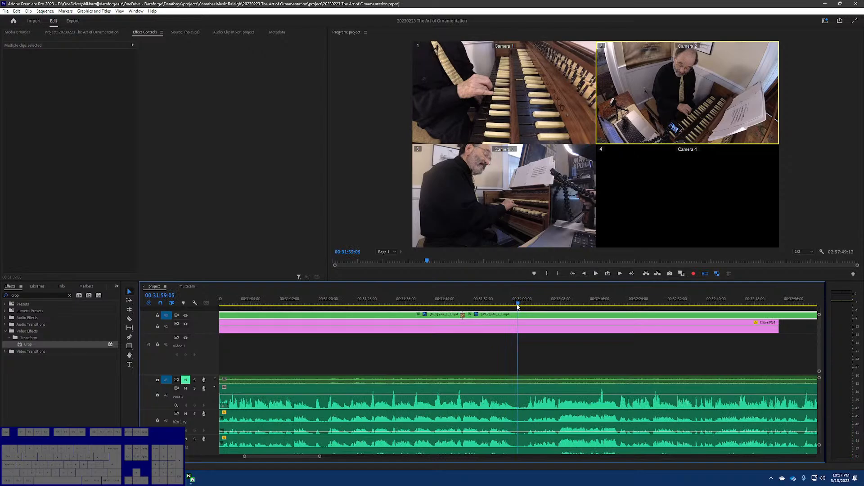
{"action": "left_click_drag", "start_coordinate": [518, 306], "coordinate": [497, 305]}
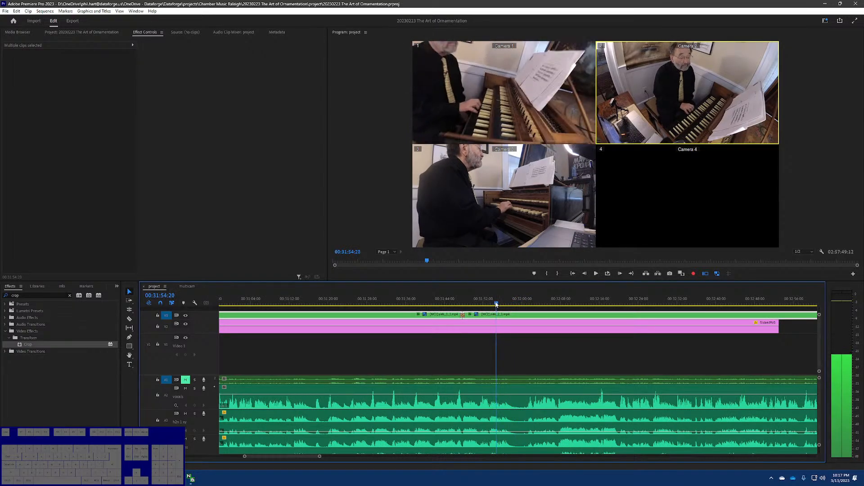
{"action": "left_click", "coordinate": [498, 316]}
{"action": "key", "text": "v"}
{"action": "left_click", "coordinate": [510, 317]}
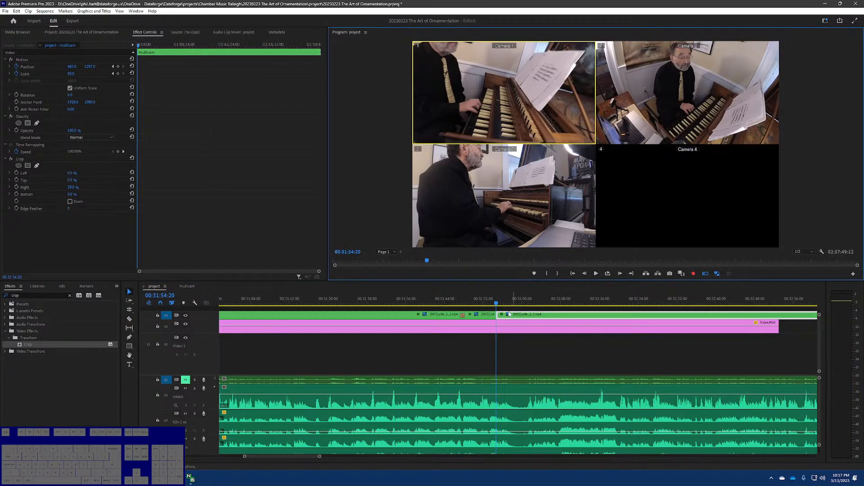
Step: Replay across the 00:31:54:20 cut and play on to about 00:32:23 to check the switch to camera 1
{"action": "left_click", "coordinate": [497, 304]}
{"action": "key", "text": "space"}
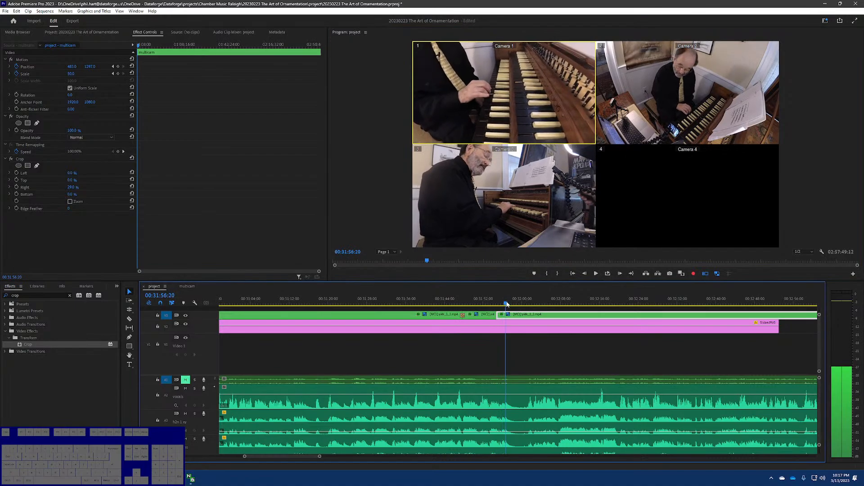
{"action": "left_click", "coordinate": [495, 304]}
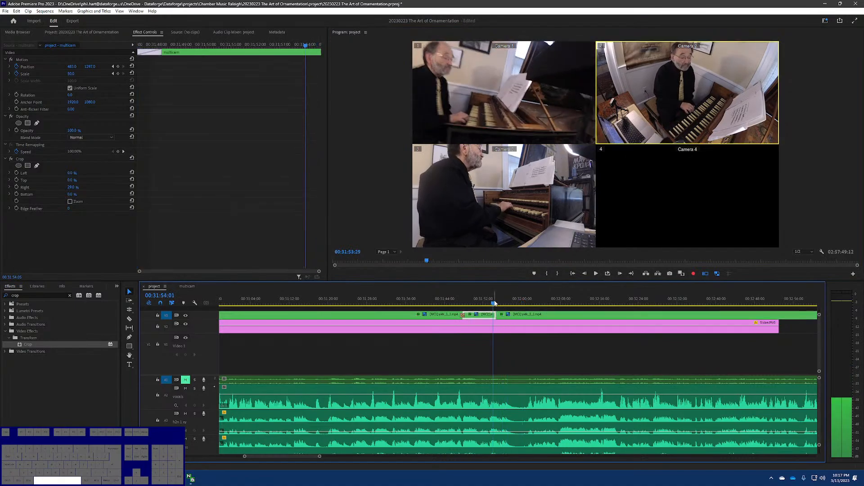
{"action": "key", "text": "space"}
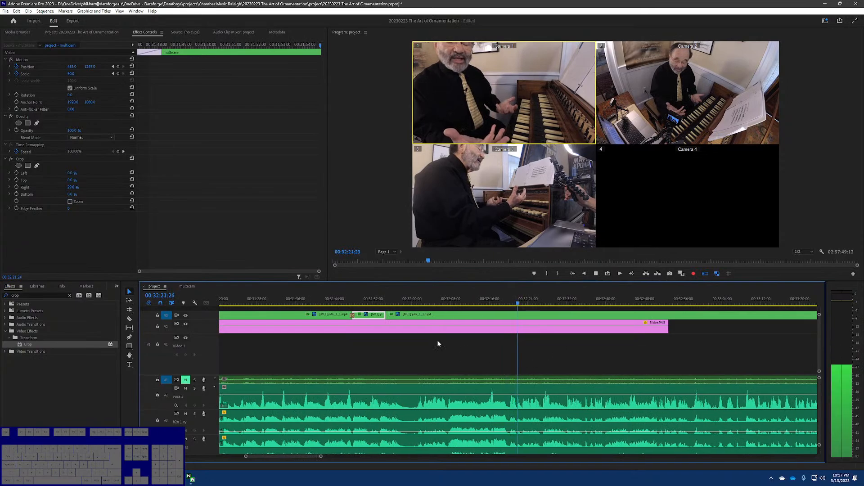
{"action": "key", "text": "space"}
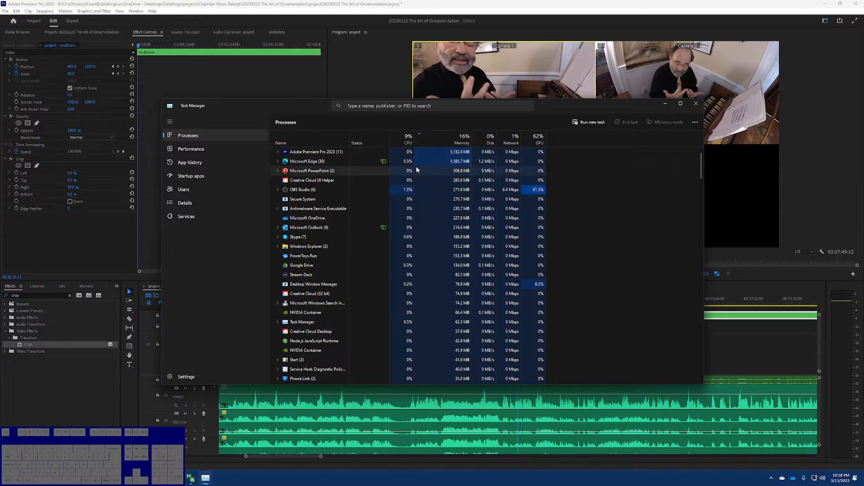
Step: Minimize Task Manager and replay from 00:31:46:14 across the two camera cuts in Premiere Pro, stopping at about 00:32:04
{"action": "left_click", "coordinate": [665, 105]}
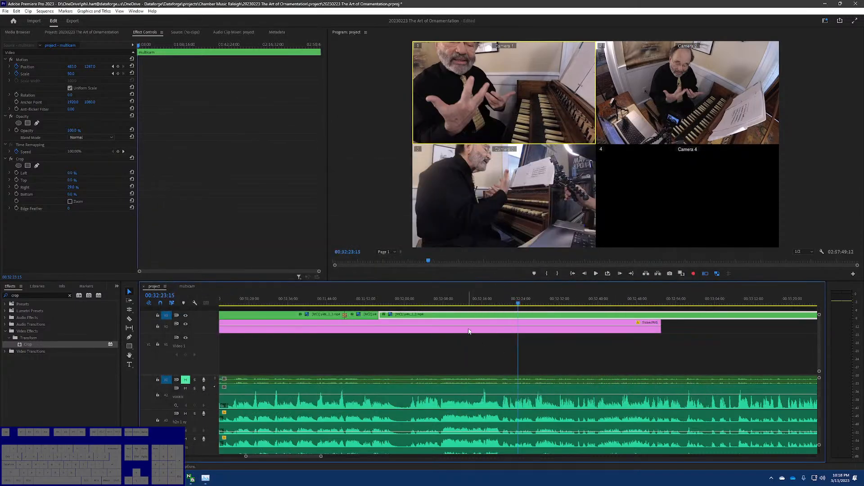
{"action": "left_click", "coordinate": [359, 301]}
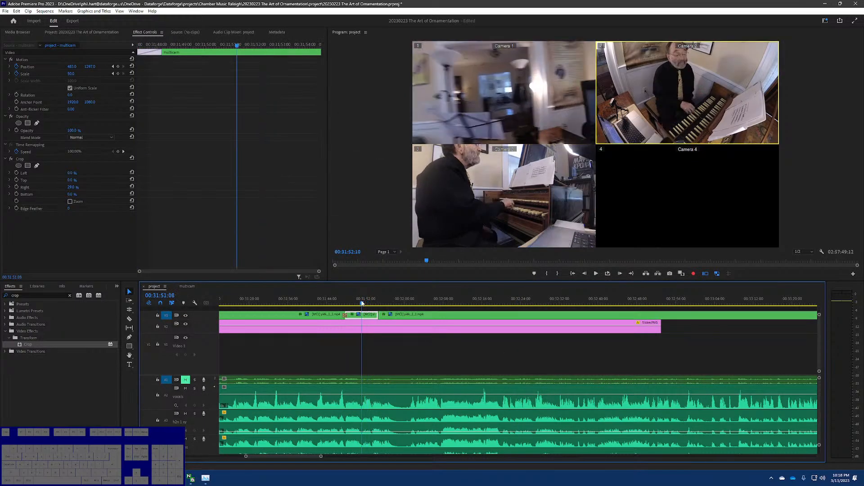
{"action": "key", "text": "space"}
{"action": "left_click", "coordinate": [339, 300]}
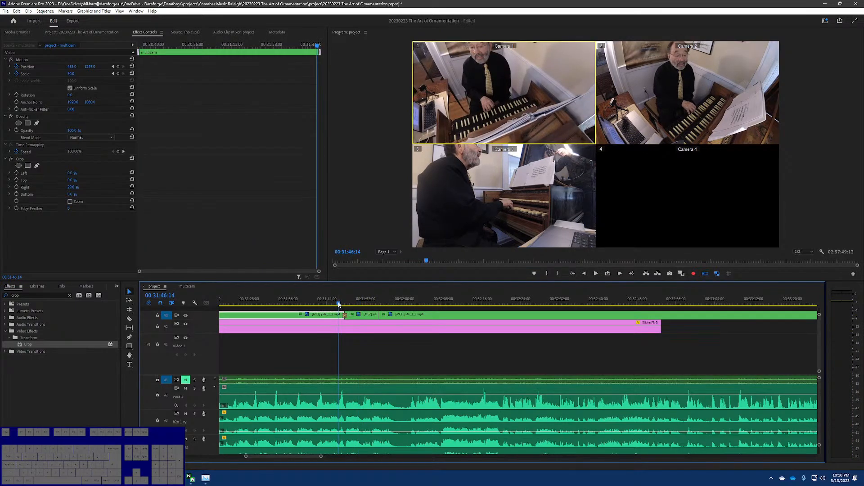
{"action": "key", "text": "space"}
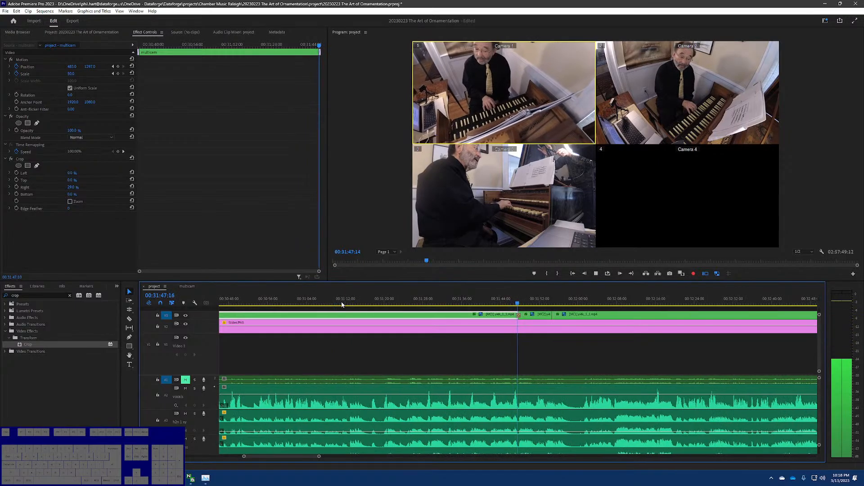
{"action": "key", "text": "2"}
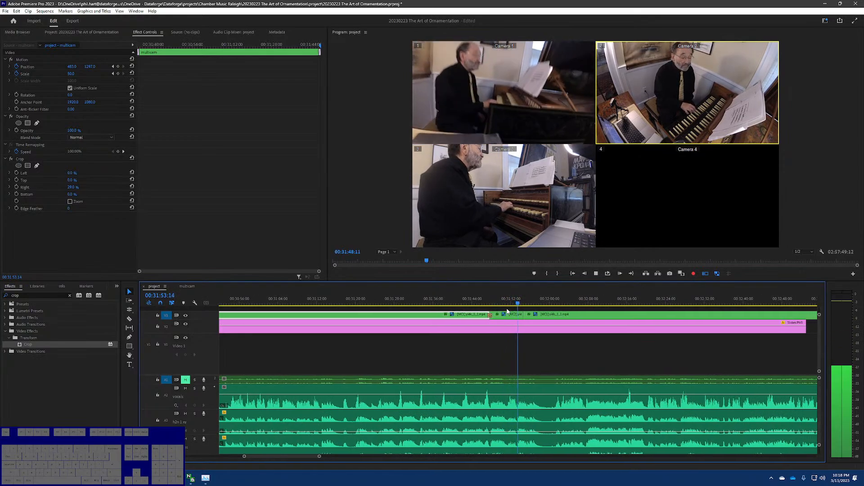
{"action": "key", "text": "1"}
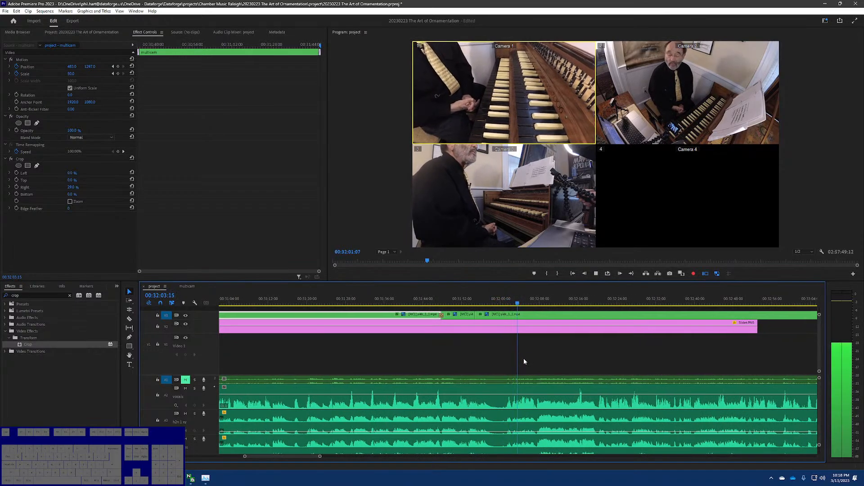
{"action": "key", "text": "space"}
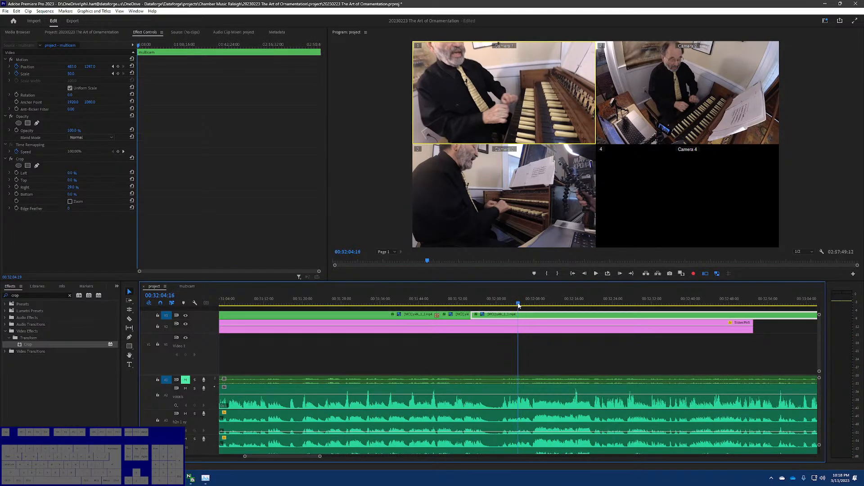
Step: Review the passage up to about 00:32:29 and replay around 00:32:01 to find where the slide should end
{"action": "left_click_drag", "start_coordinate": [518, 305], "coordinate": [484, 300]}
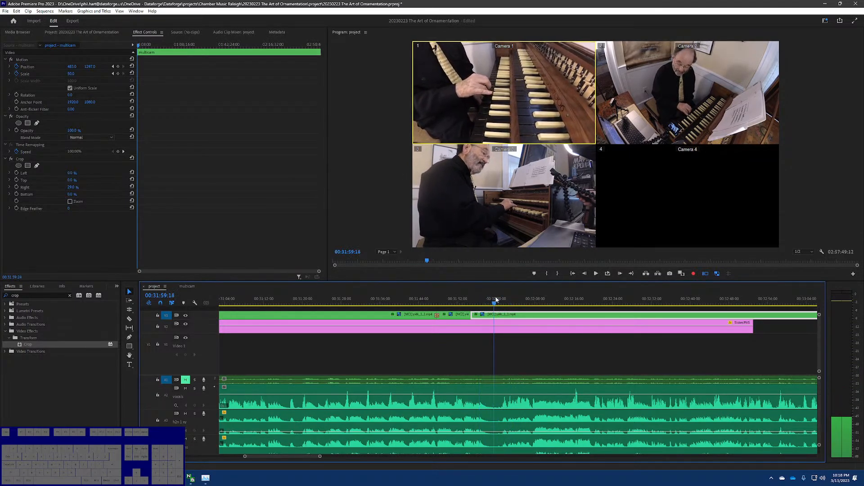
{"action": "left_click_drag", "start_coordinate": [545, 303], "coordinate": [524, 304]}
{"action": "key", "text": "space"}
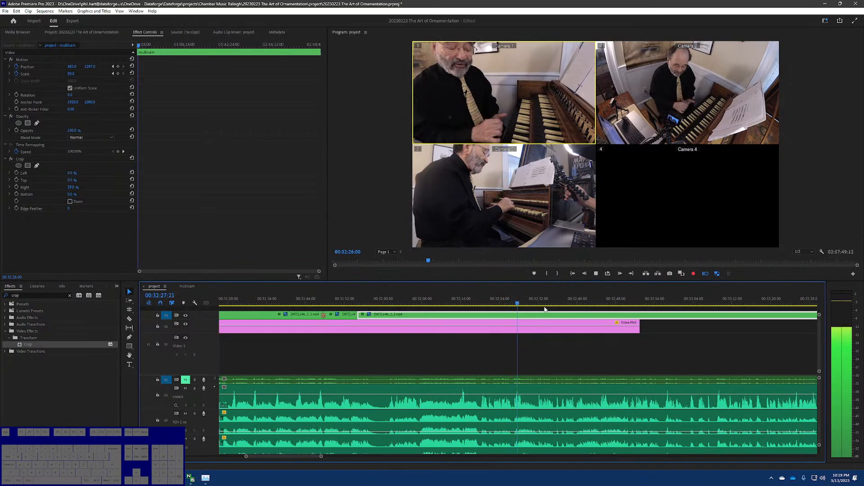
{"action": "key", "text": "space"}
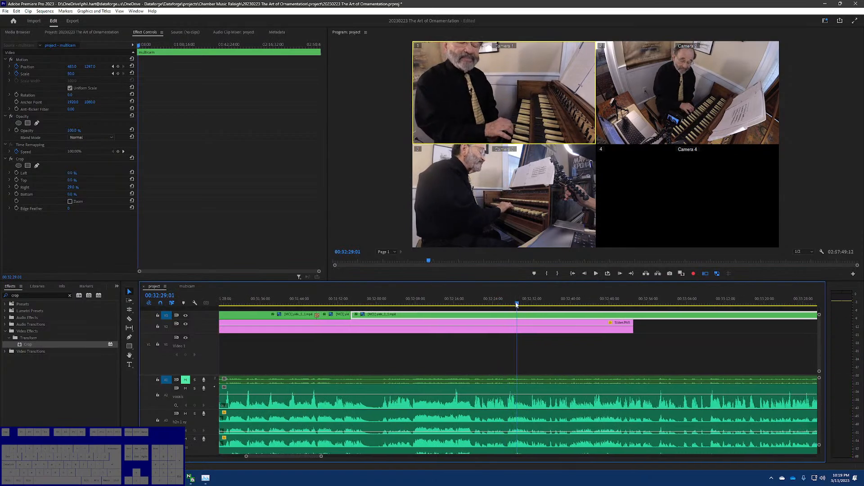
{"action": "left_click_drag", "start_coordinate": [515, 306], "coordinate": [398, 305]}
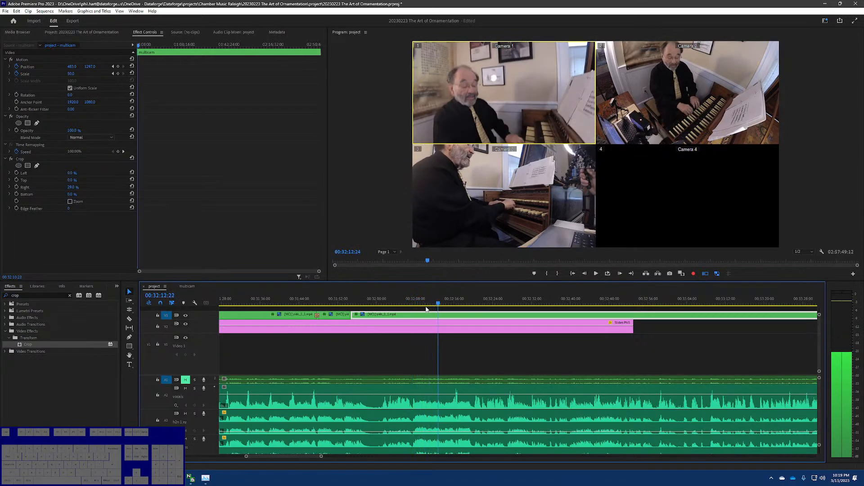
{"action": "left_click_drag", "start_coordinate": [426, 309], "coordinate": [349, 308]}
{"action": "key", "text": "space"}
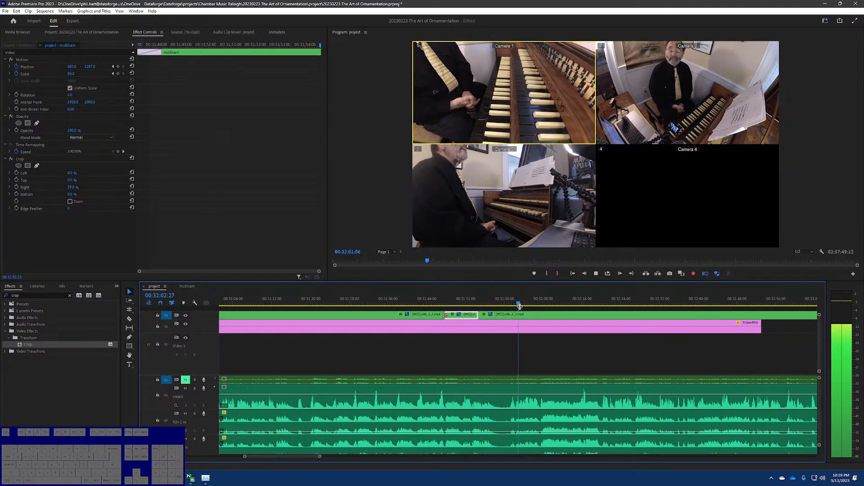
Step: Split the multicam and slide clips at 00:32:01:03 and delete the part of the slide after the cut
{"action": "left_click_drag", "start_coordinate": [519, 304], "coordinate": [505, 305]}
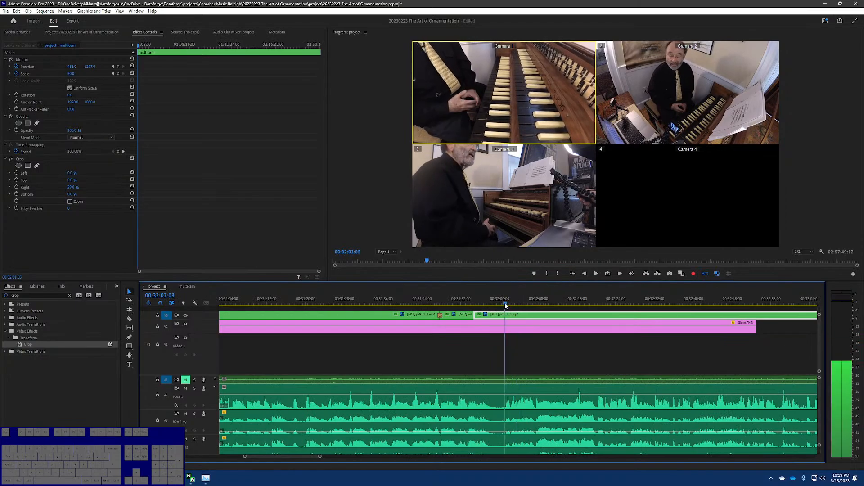
{"action": "left_click", "coordinate": [505, 327]}
{"action": "key", "text": "v"}
{"action": "left_click", "coordinate": [515, 330]}
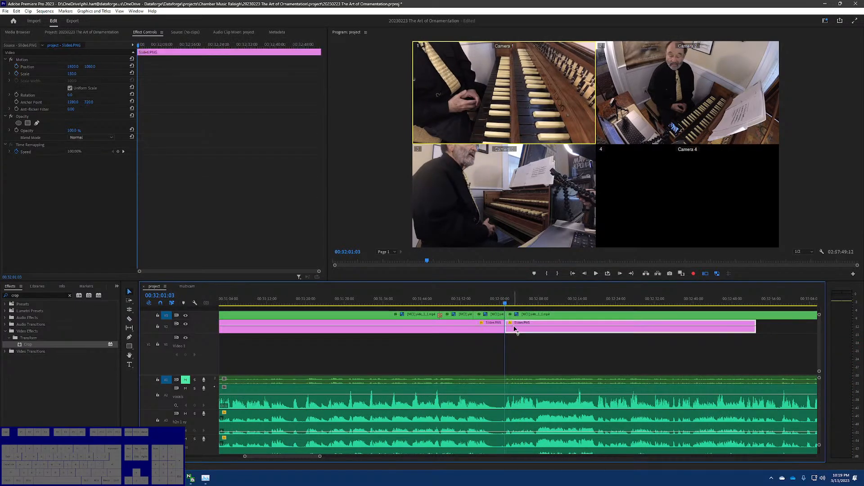
{"action": "key", "text": "Delete"}
Step: Move the multicam clip after the 00:32:01:03 cut down to Video 1 and reset its position and scale to full frame
{"action": "left_click_drag", "start_coordinate": [523, 319], "coordinate": [523, 355]}
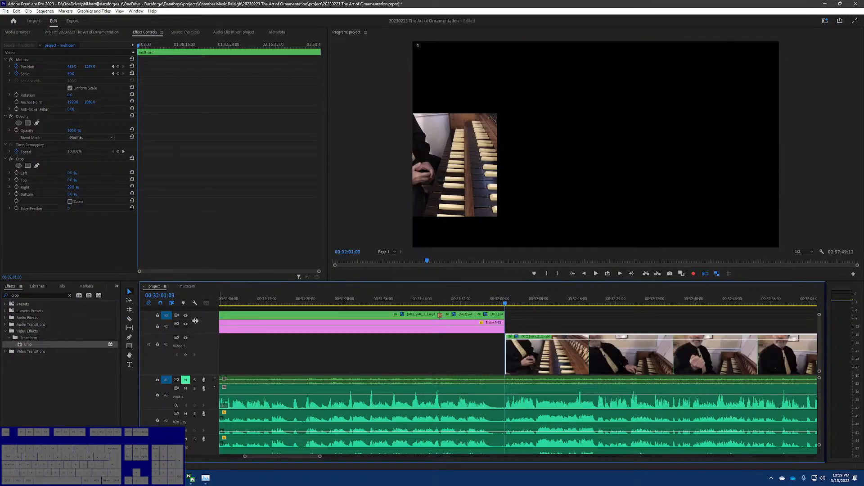
{"action": "left_click_drag", "start_coordinate": [504, 302], "coordinate": [514, 303]}
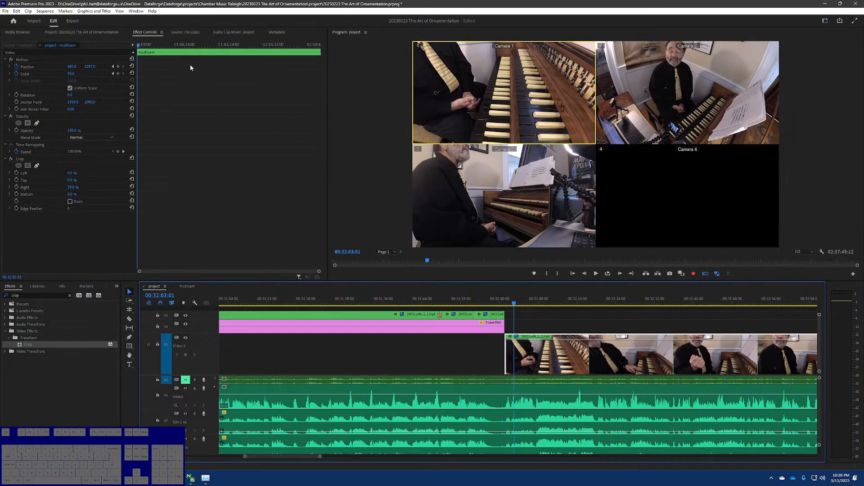
{"action": "left_click", "coordinate": [132, 65]}
Step: Reset and delete the Crop effect on the full-frame multicam clip after the slide
{"action": "left_click", "coordinate": [34, 160]}
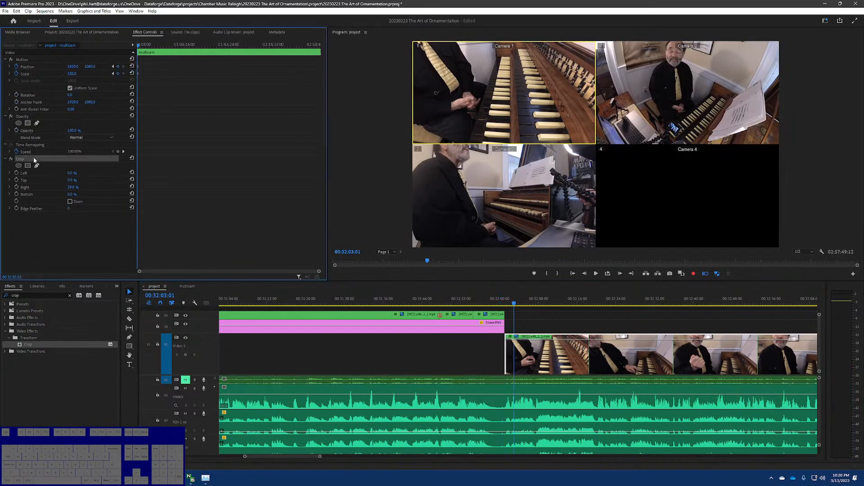
{"action": "left_click", "coordinate": [132, 157]}
{"action": "left_click", "coordinate": [536, 353]}
{"action": "left_click", "coordinate": [33, 159]}
{"action": "key", "text": "Delete"}
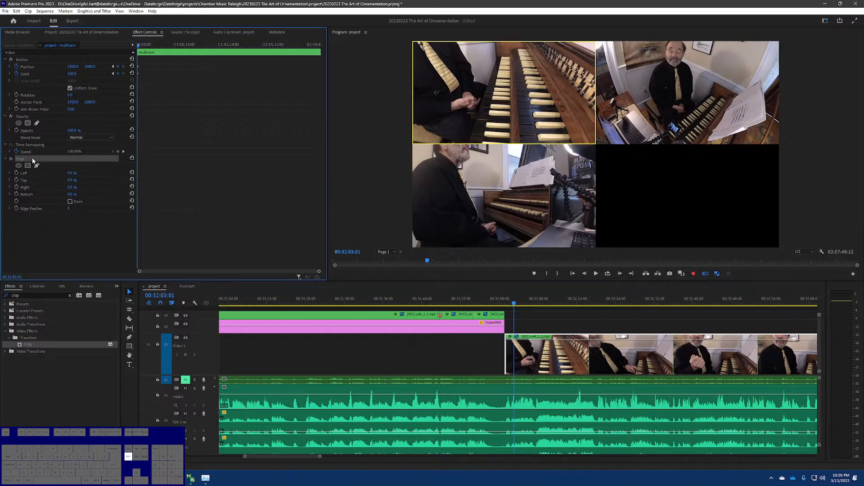
Step: Replay across the end of the slide at 00:32:01:03 and stop at about 00:32:07
{"action": "left_click_drag", "start_coordinate": [468, 301], "coordinate": [519, 302]}
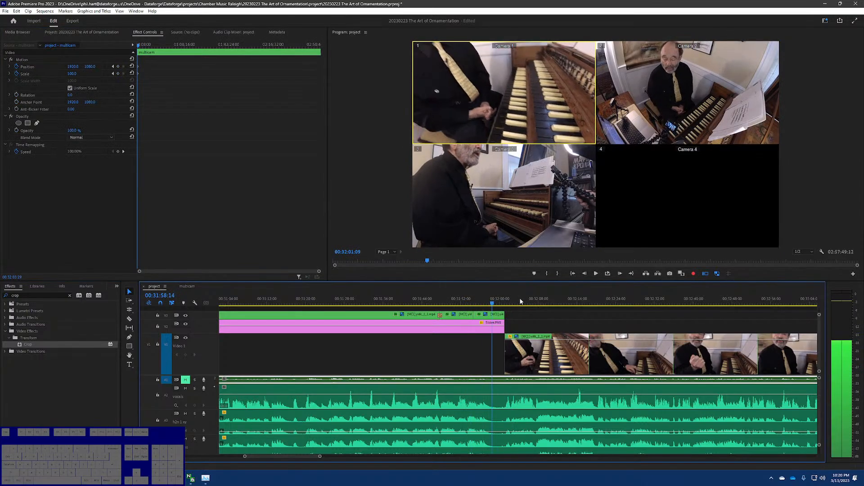
{"action": "left_click", "coordinate": [552, 373]}
{"action": "key", "text": "Up"}
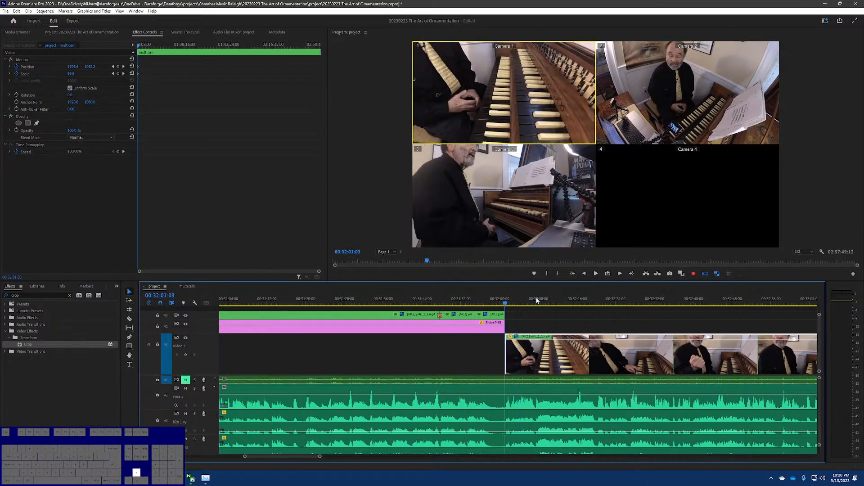
{"action": "key", "text": "space"}
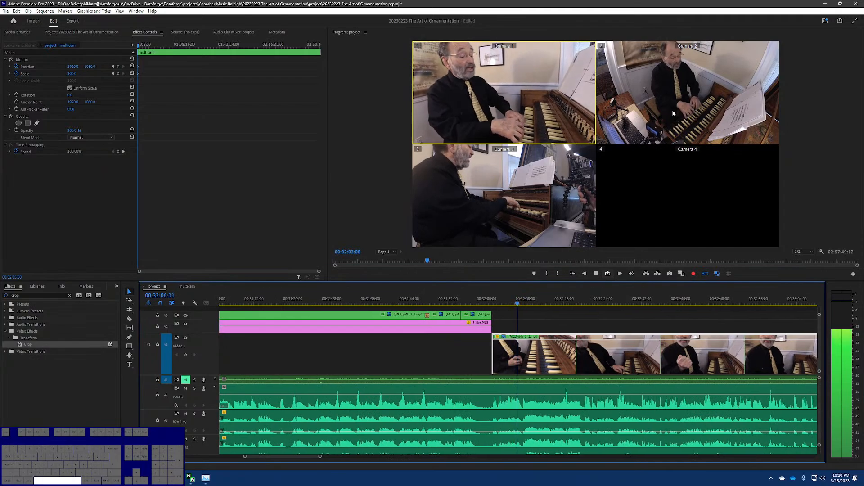
{"action": "left_click", "coordinate": [594, 273]}
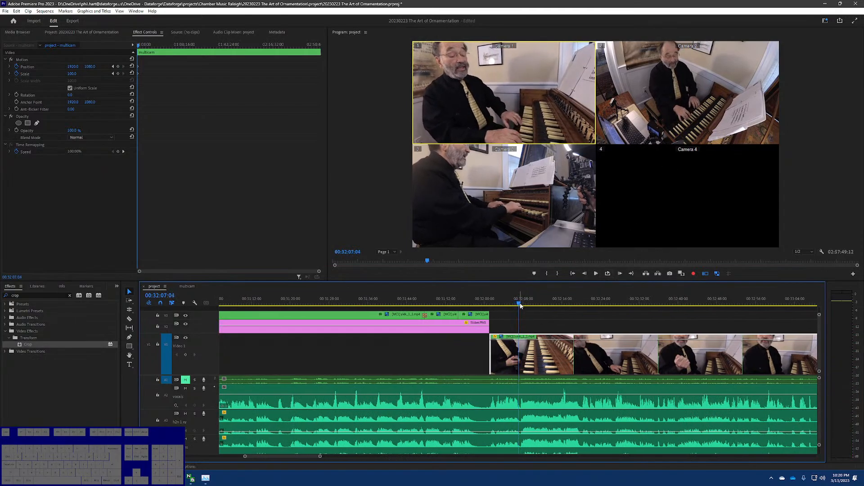
Step: Split the full-frame multicam clip at 00:32:06:12 and switch the short piece before the cut to camera 2
{"action": "left_click_drag", "start_coordinate": [518, 305], "coordinate": [515, 304]}
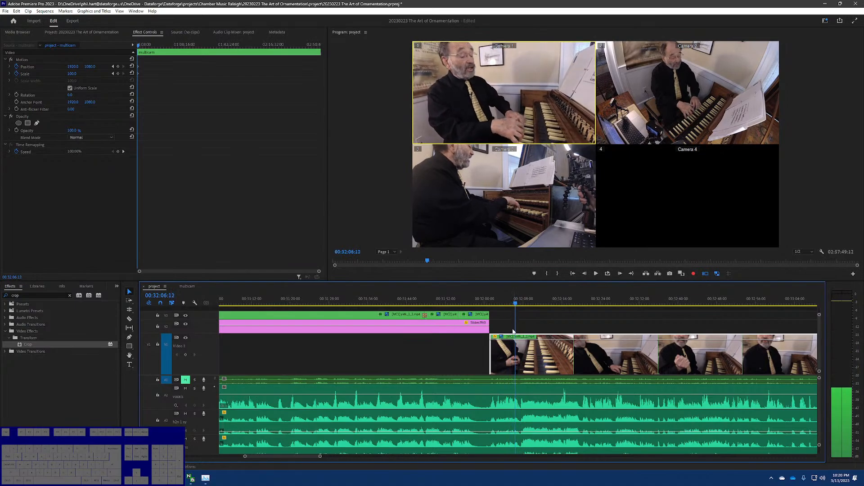
{"action": "key", "text": "c"}
{"action": "left_click", "coordinate": [518, 348]}
{"action": "key", "text": "v"}
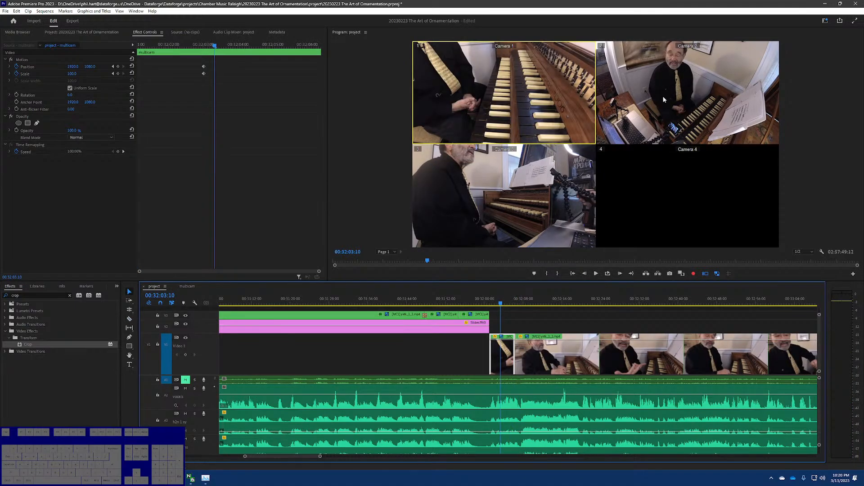
{"action": "left_click", "coordinate": [663, 97]}
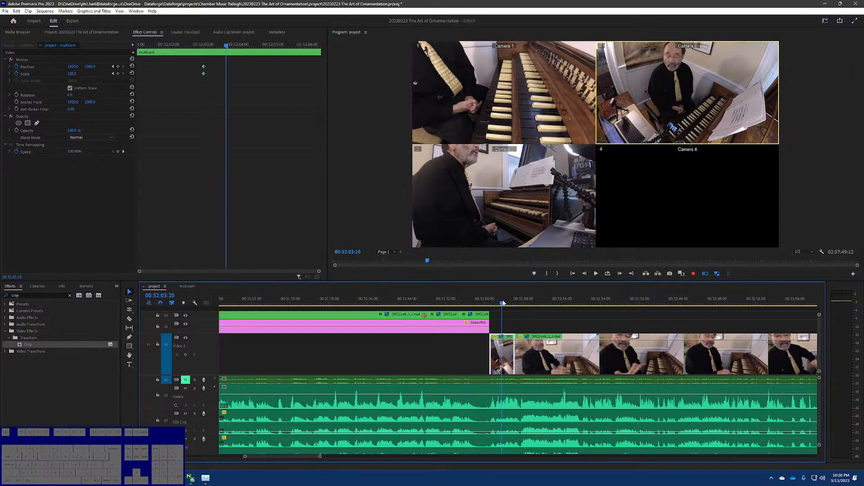
Step: Delete the position and scale keyframes inside the short camera 2 clip that starts at 00:32:01:03
{"action": "key", "text": "Up"}
{"action": "left_click", "coordinate": [72, 73]}
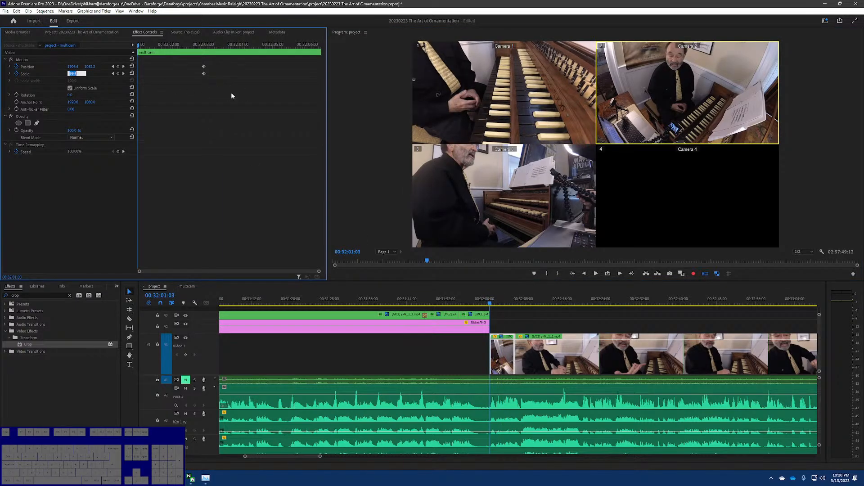
{"action": "left_click_drag", "start_coordinate": [232, 92], "coordinate": [193, 67]}
{"action": "key", "text": "Delete"}
Step: Set the short camera 2 clip's scale to 140 and adjust its position to reframe the speaker
{"action": "type", "text": "140"}
{"action": "key", "text": "Return"}
{"action": "left_click_drag", "start_coordinate": [89, 68], "coordinate": [203, 67]}
Step: Play from the start of the camera 2 clip across the cut to camera 1, stopping at about 00:32:39
{"action": "key", "text": "space"}
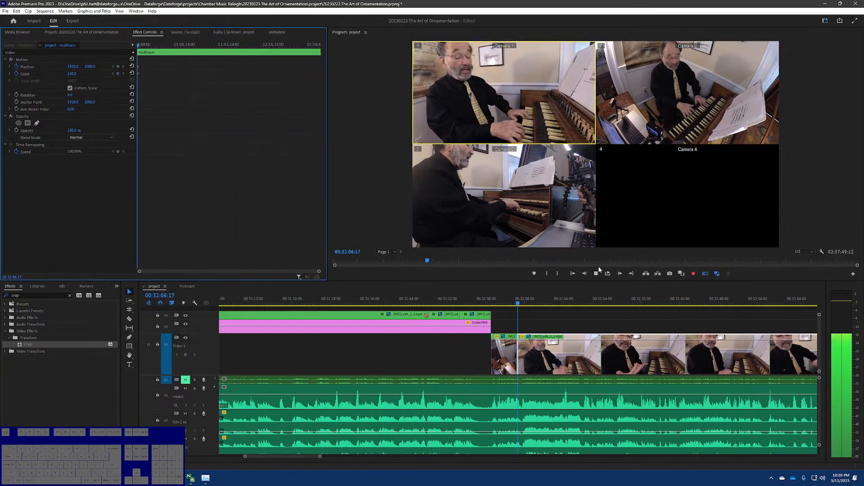
{"action": "key", "text": "space"}
{"action": "key", "text": "space"}
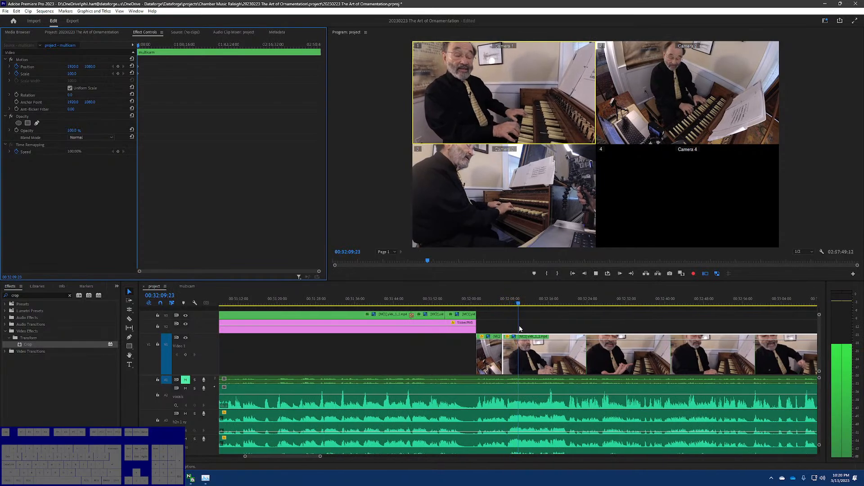
{"action": "key", "text": "space"}
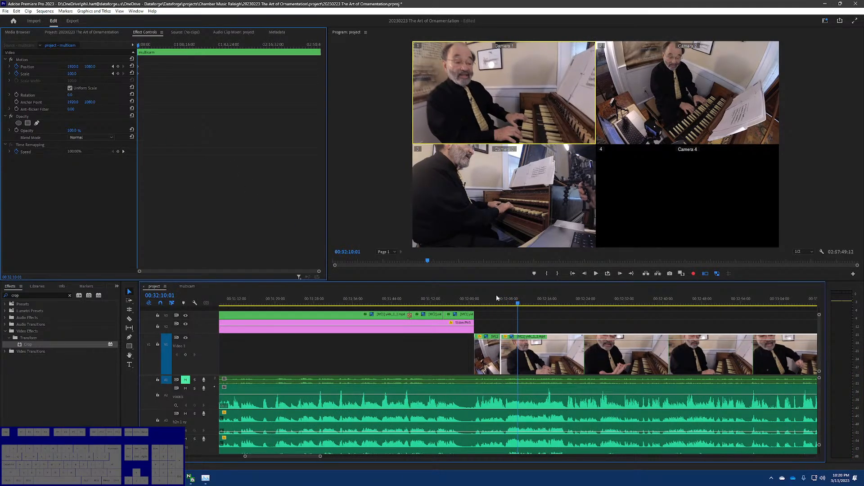
{"action": "key", "text": "space"}
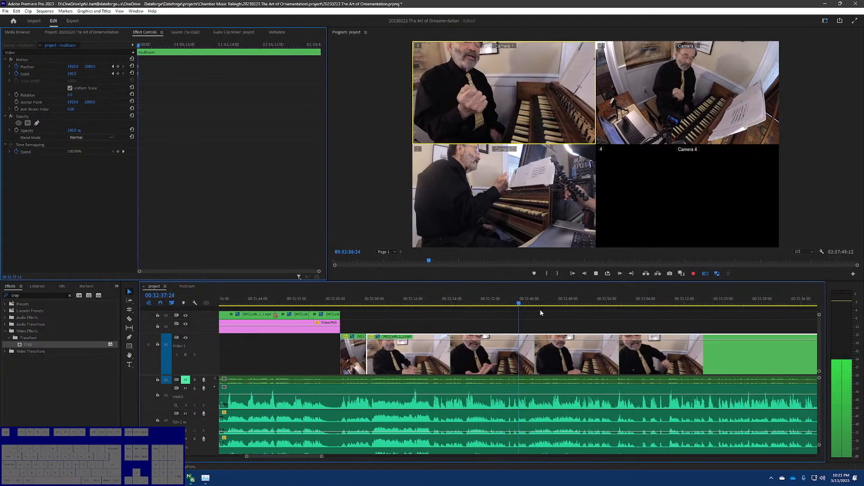
{"action": "key", "text": "space"}
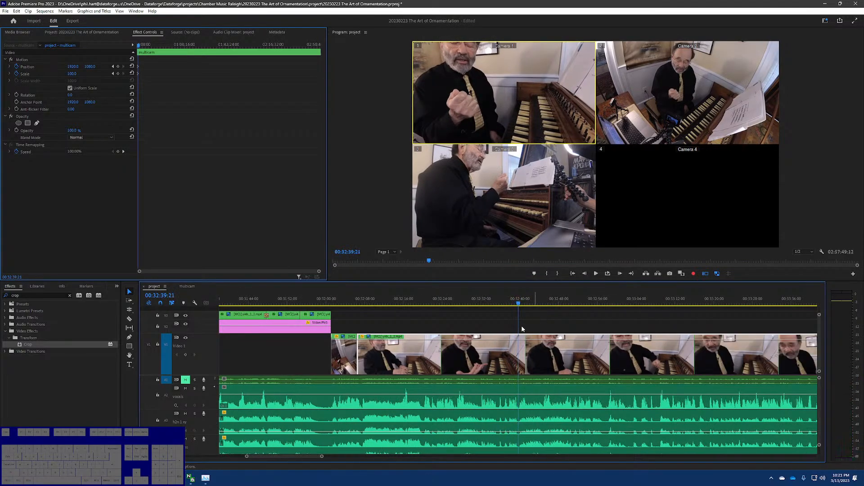
Step: Open the multicam sequence and turn off the output of video tracks V3 and V2 to show the V1 camera
{"action": "left_click", "coordinate": [187, 286]}
{"action": "left_click_drag", "start_coordinate": [303, 306], "coordinate": [346, 304]}
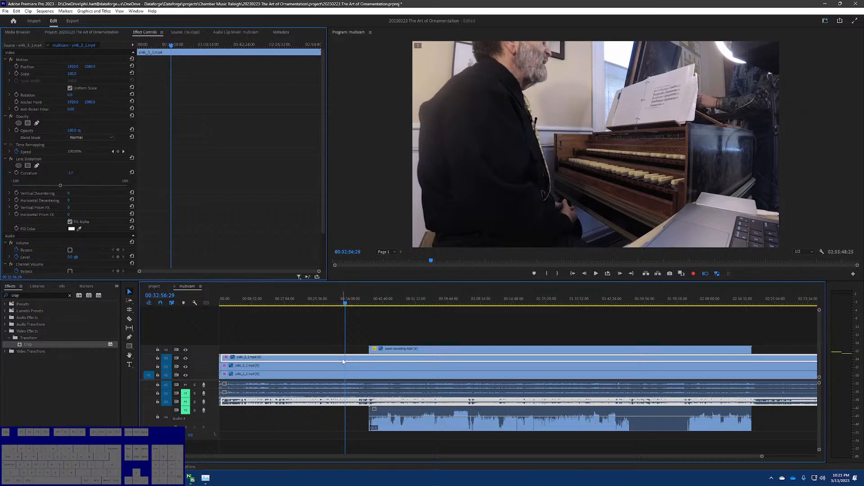
{"action": "left_click", "coordinate": [186, 359]}
{"action": "left_click", "coordinate": [186, 367]}
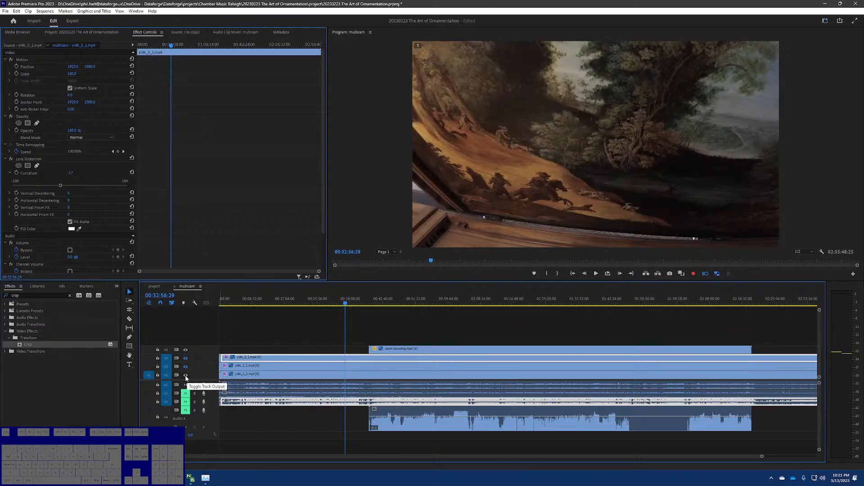
Step: Try splitting the V1 camera clip at 00:34:05:21 and select the part after the cut
{"action": "left_click_drag", "start_coordinate": [345, 305], "coordinate": [353, 306]}
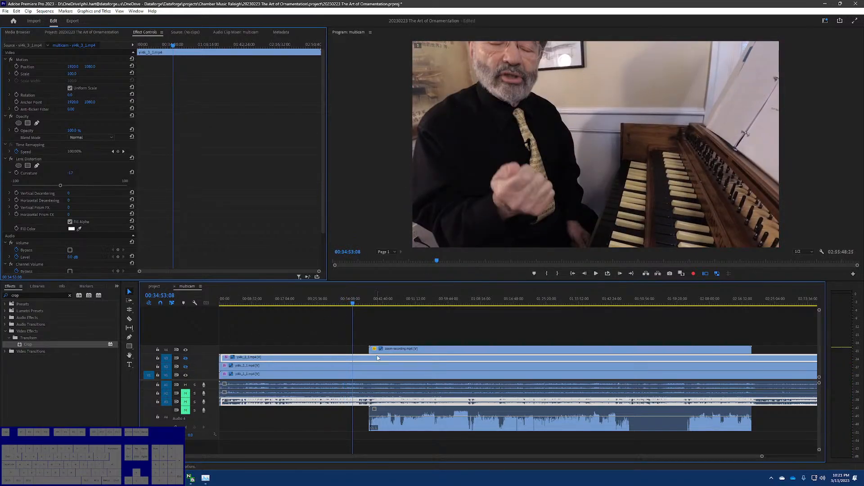
{"action": "left_click", "coordinate": [382, 377]}
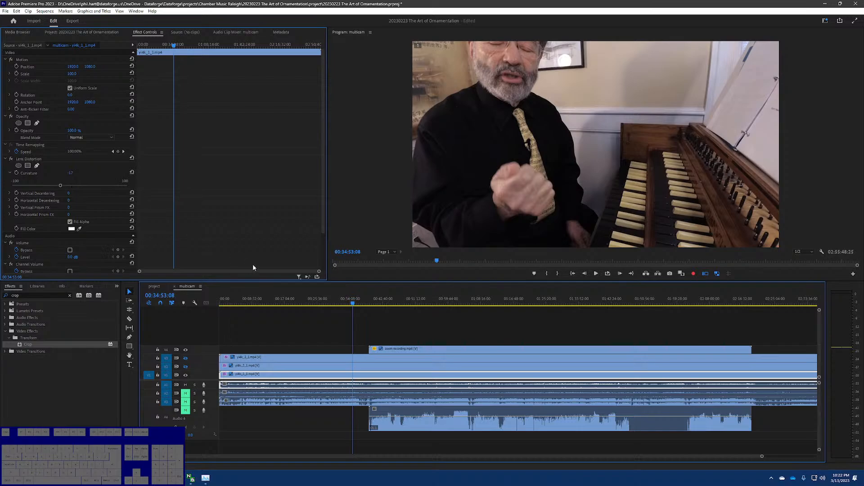
{"action": "left_click_drag", "start_coordinate": [354, 305], "coordinate": [350, 305]}
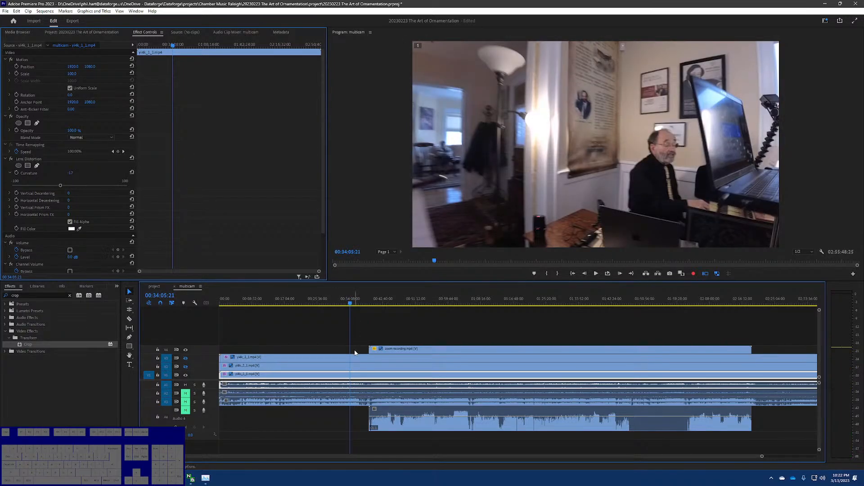
{"action": "key", "text": "c"}
{"action": "left_click", "coordinate": [351, 376]}
{"action": "key", "text": "v"}
{"action": "left_click", "coordinate": [370, 383]}
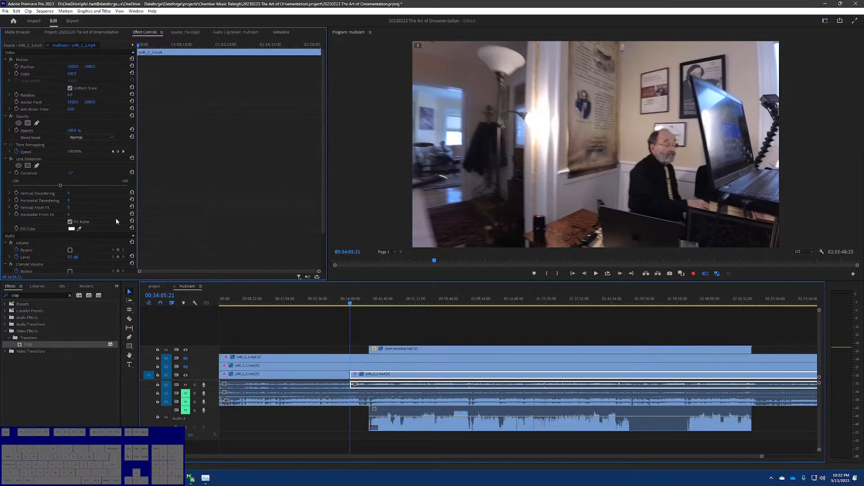
Step: Try a Lens Distortion curvature of 0 on the part of the V1 camera clip after the split
{"action": "key", "text": "space"}
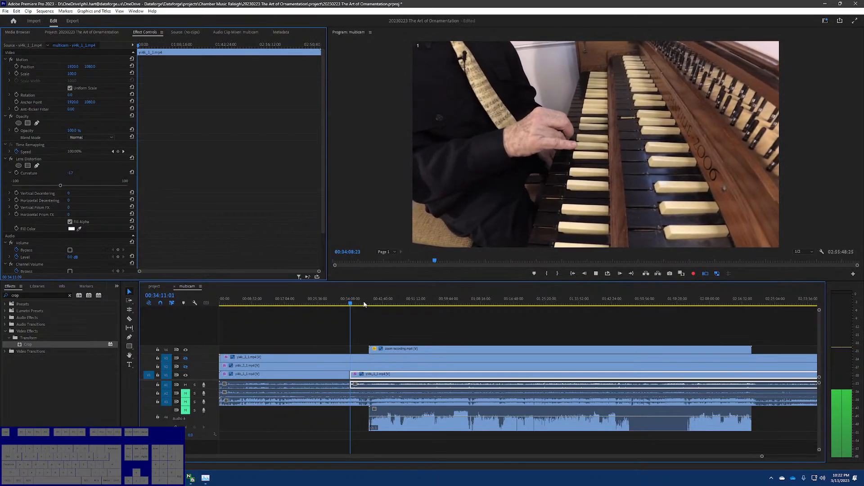
{"action": "left_click_drag", "start_coordinate": [352, 305], "coordinate": [354, 305]}
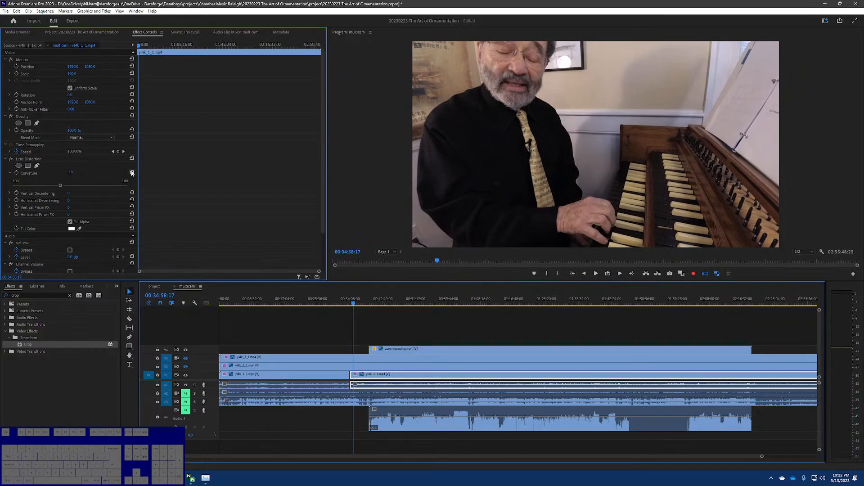
{"action": "left_click_drag", "start_coordinate": [61, 185], "coordinate": [75, 187]}
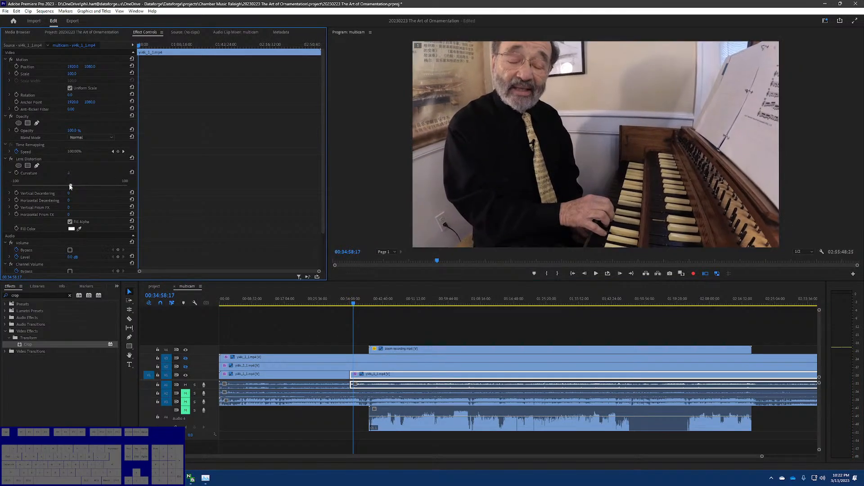
Step: Review the V1 camera footage around 00:37:10 and from the split to about 00:34:38 without the lens correction
{"action": "left_click_drag", "start_coordinate": [354, 304], "coordinate": [363, 301]}
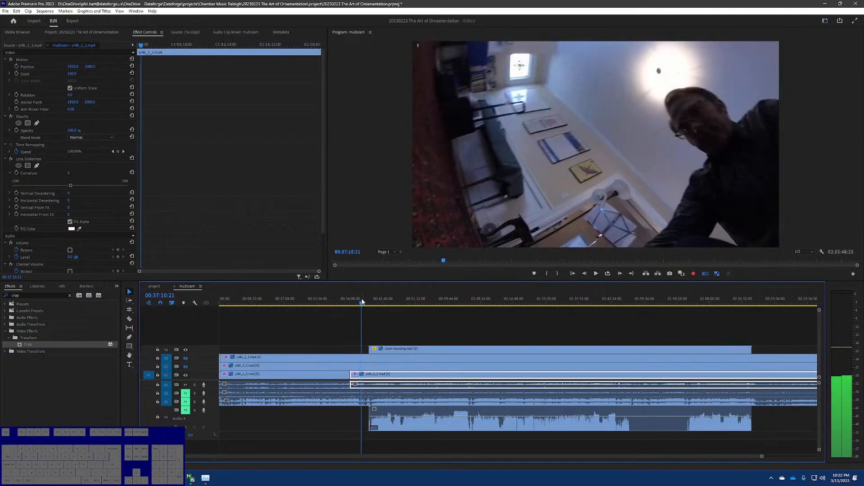
{"action": "key", "text": "Up"}
{"action": "key", "text": "space"}
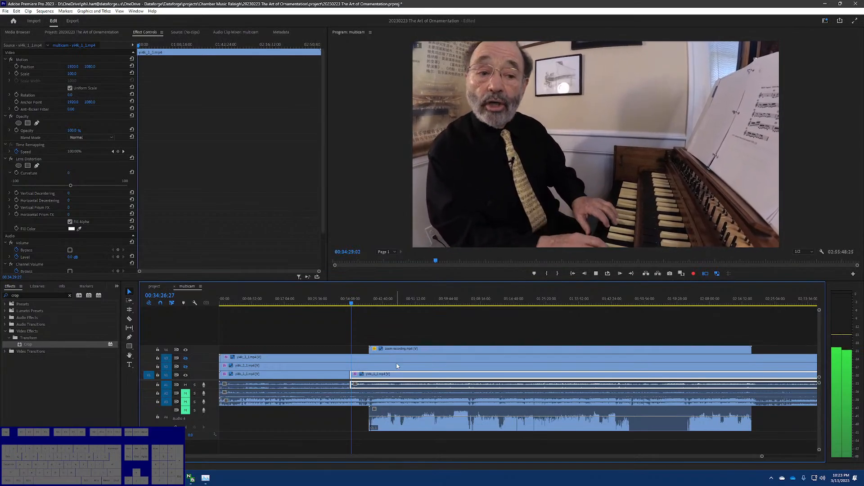
{"action": "key", "text": "space"}
{"action": "key", "text": "space"}
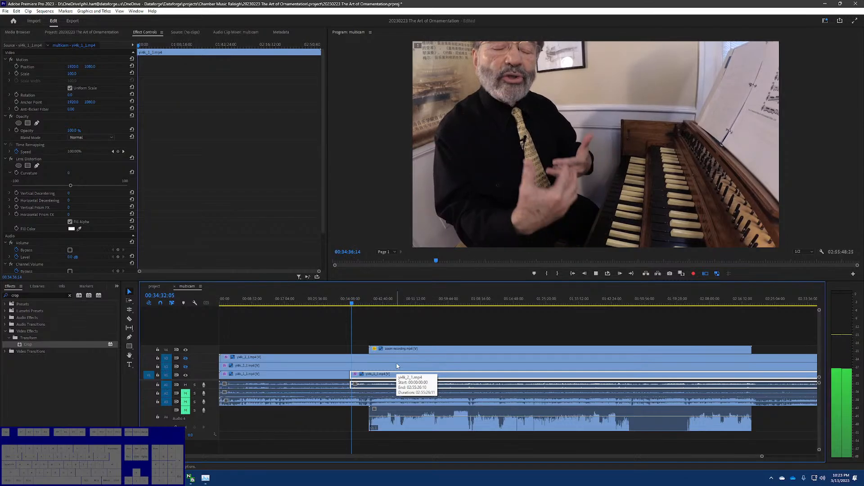
{"action": "key", "text": "space"}
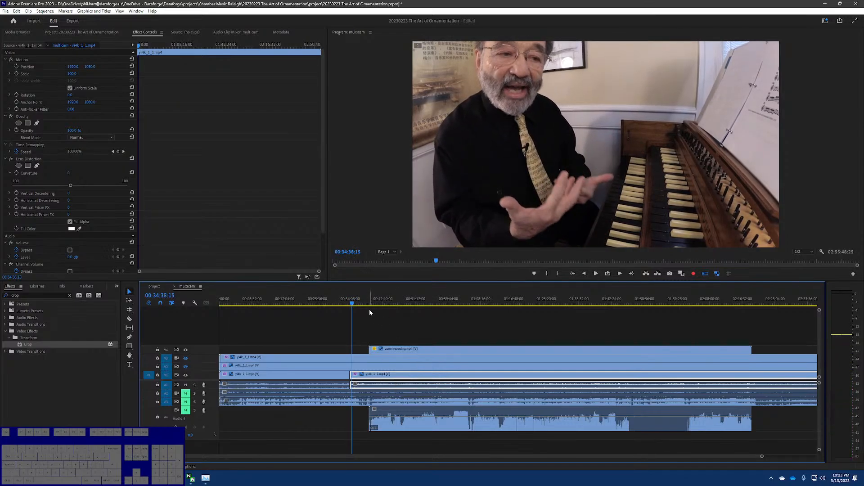
Step: Undo the curvature change and the split of the V1 camera clip
{"action": "key", "text": "ctrl+z"}
{"action": "key", "text": "ctrl+z"}
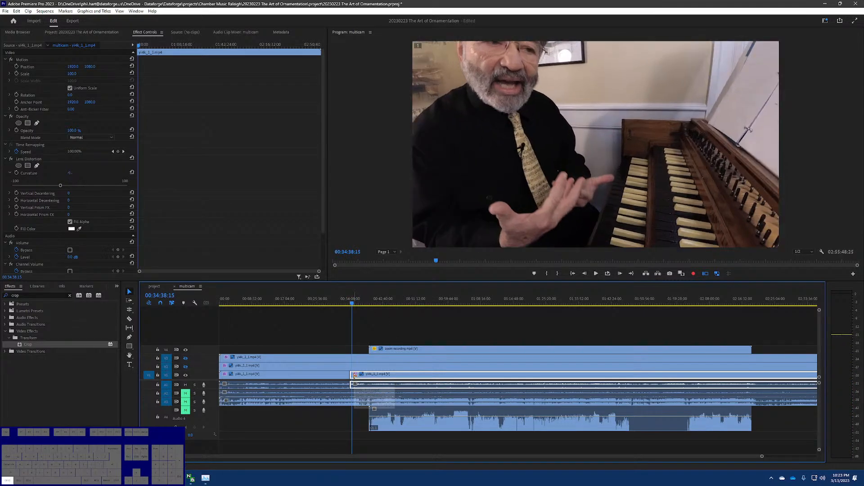
Step: Return to the main project sequence and save the project
{"action": "left_click", "coordinate": [153, 286]}
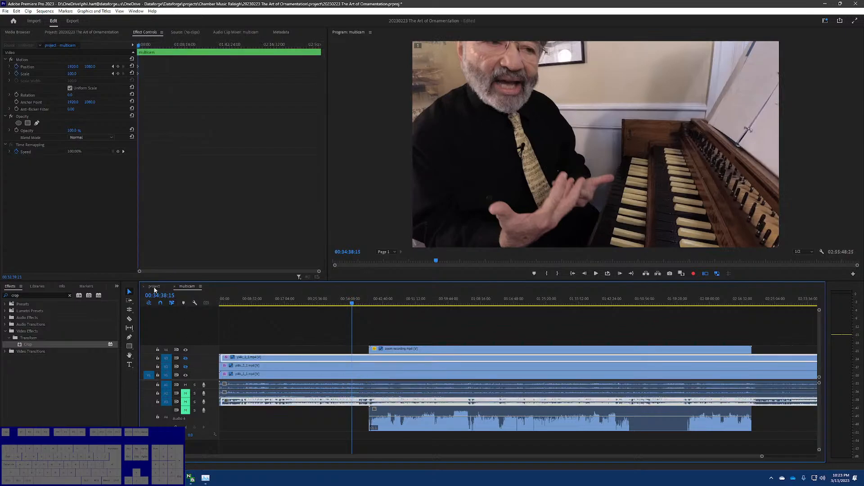
{"action": "key", "text": "ctrl+s"}
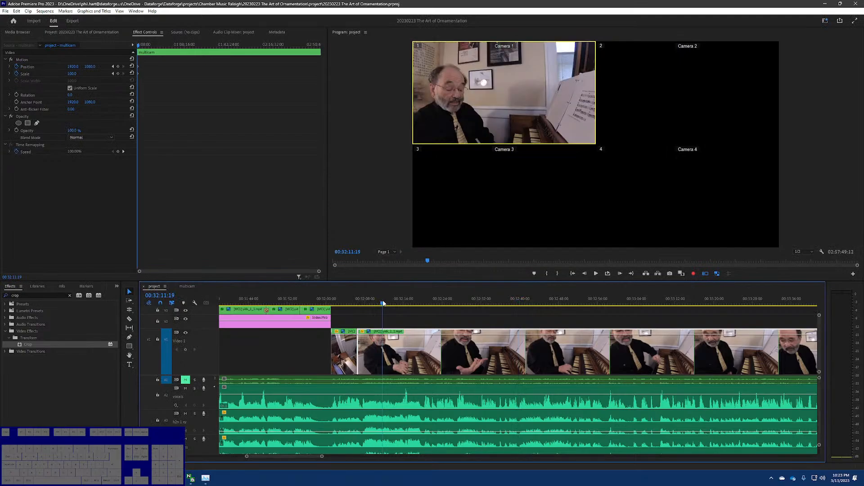
Step: Replay the full-frame passage to about 00:32:29 and switch the multicam clip after 00:32:06:12 to camera 3
{"action": "key", "text": "Up"}
{"action": "key", "text": "space"}
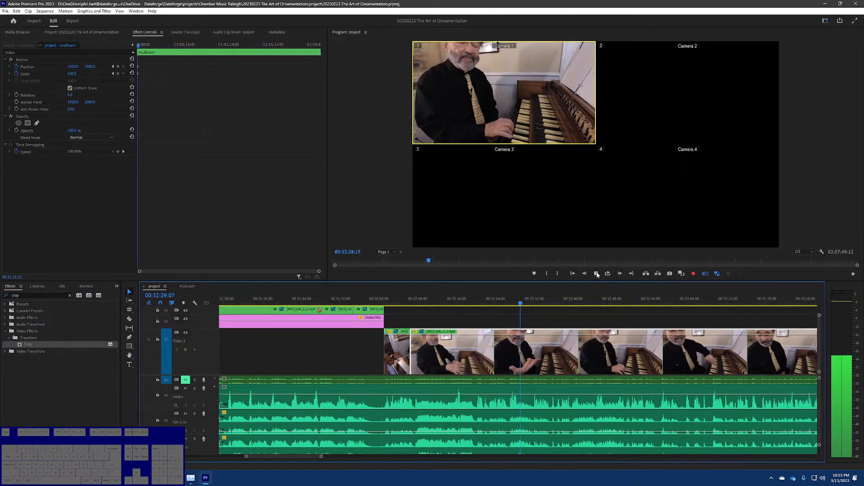
{"action": "key", "text": "space"}
{"action": "left_click", "coordinate": [512, 225]}
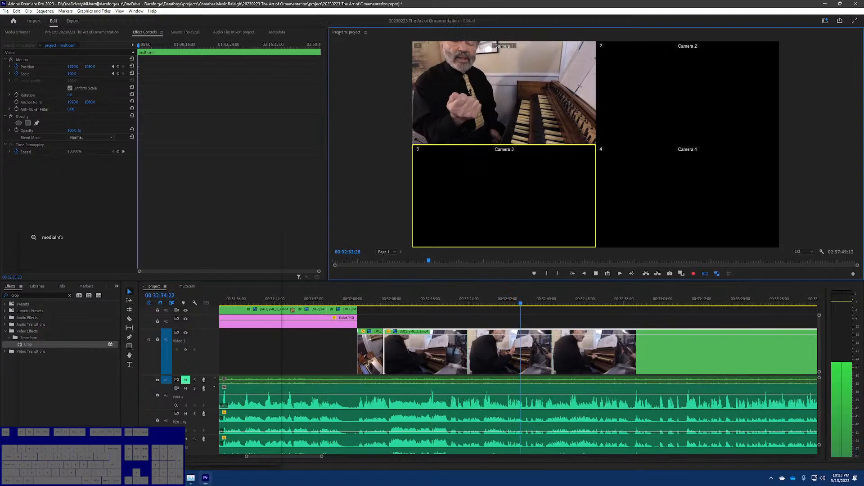
Step: Continue the multicam playback with a cut to camera 3 at about 00:32:37, stop at 00:32:39:15 and save the project
{"action": "key", "text": "super"}
{"action": "type", "text": "test"}
{"action": "left_click", "coordinate": [482, 220]}
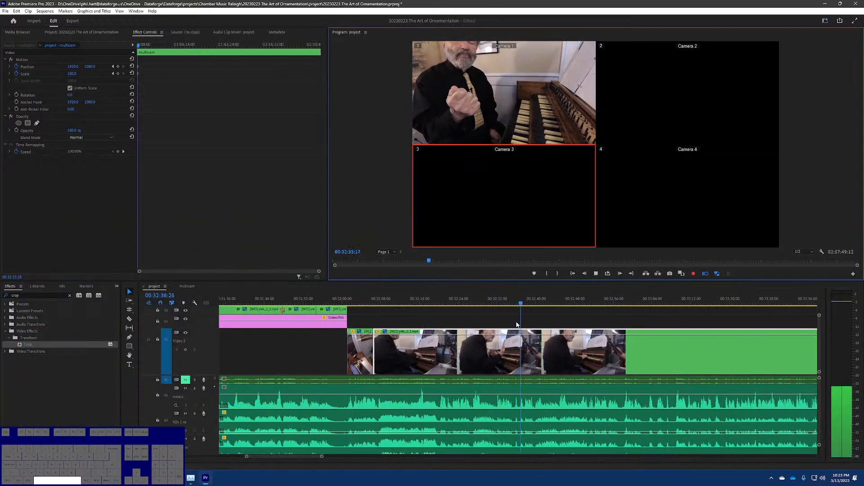
{"action": "key", "text": "space"}
{"action": "key", "text": "space"}
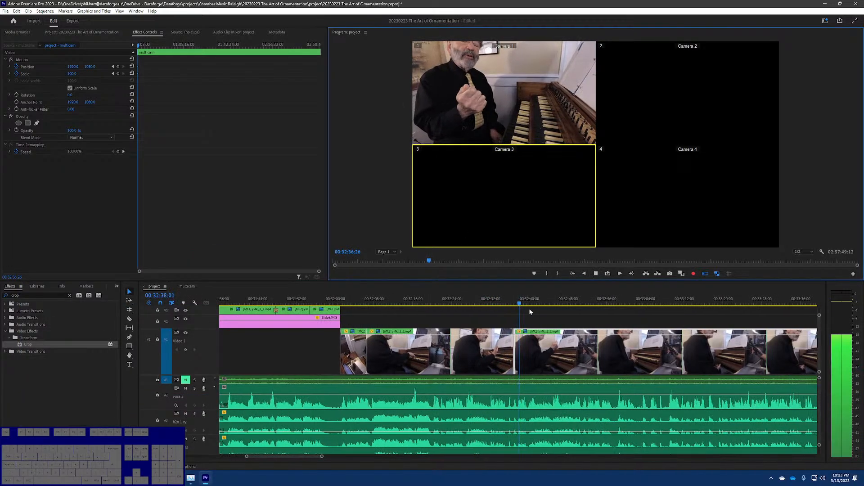
{"action": "key", "text": "space"}
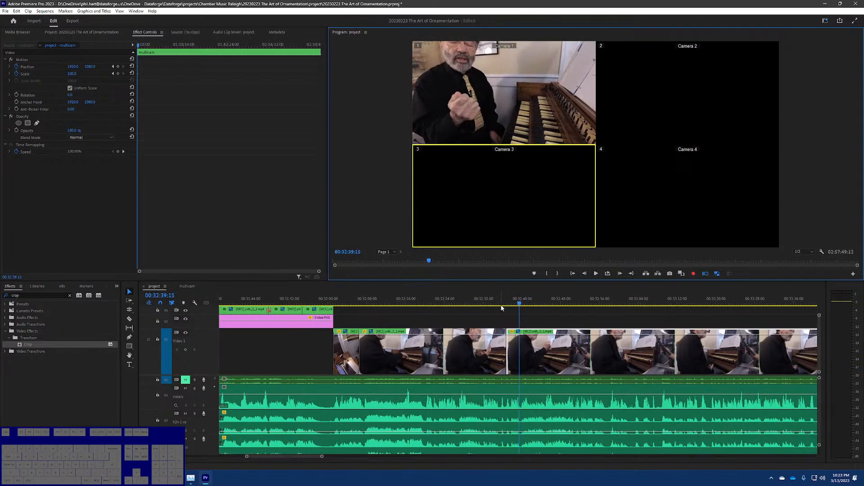
{"action": "key", "text": "ctrl+s"}
Step: Move back to the cut at 00:32:06:12 and enable the V2 and V3 camera tracks in the multicam sequence
{"action": "left_click", "coordinate": [512, 305]}
{"action": "left_click_drag", "start_coordinate": [511, 306], "coordinate": [394, 310]}
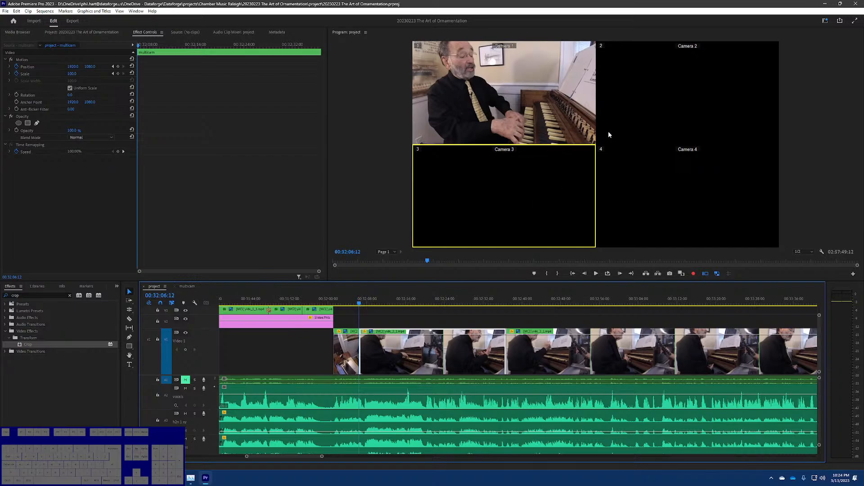
{"action": "left_click", "coordinate": [186, 286]}
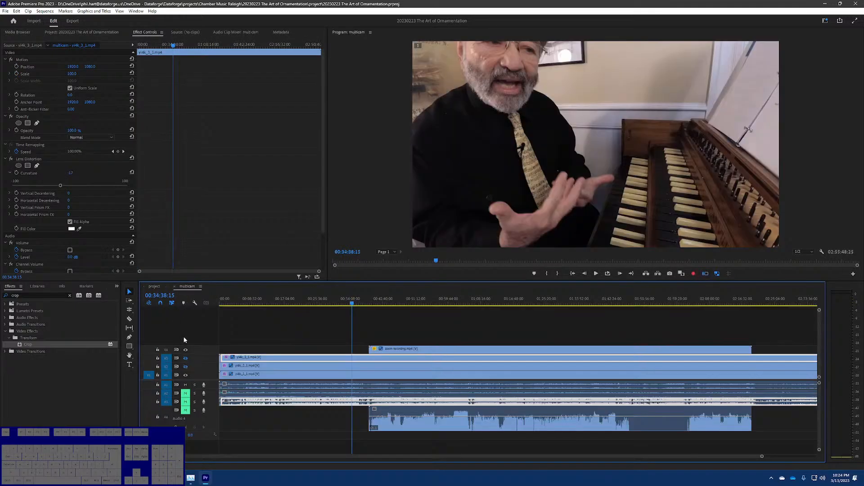
{"action": "left_click", "coordinate": [186, 359]}
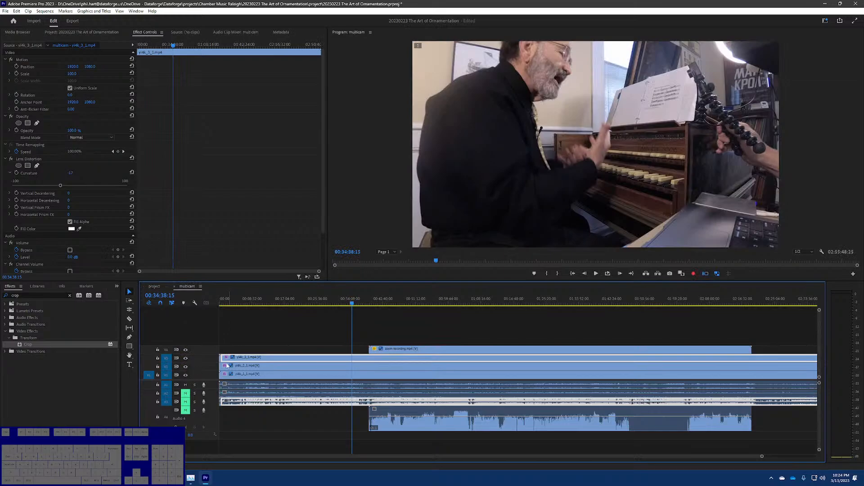
{"action": "left_click", "coordinate": [154, 286]}
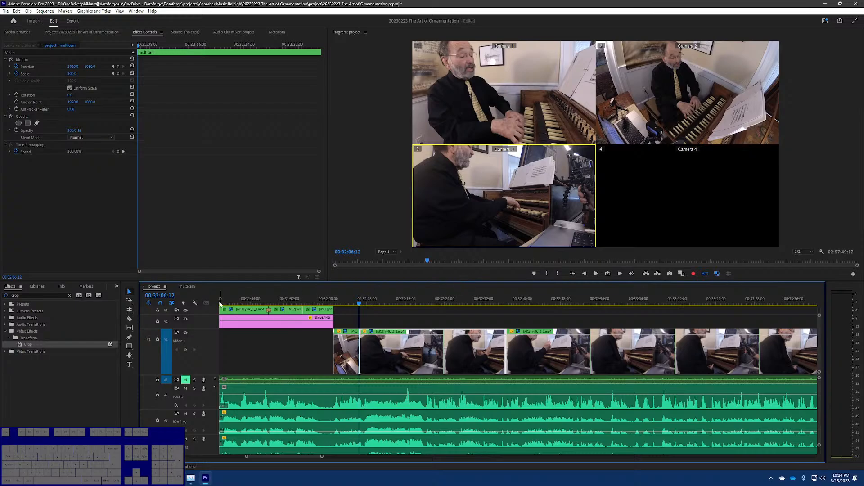
Step: Hide the V1 and V2 camera tracks in the multicam sequence, check the project's camera view, and show both tracks again
{"action": "left_click", "coordinate": [188, 286]}
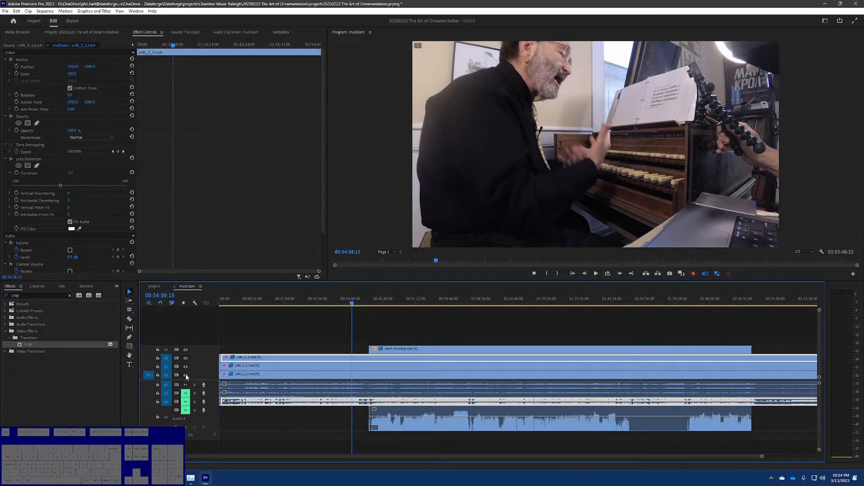
{"action": "left_click", "coordinate": [160, 287]}
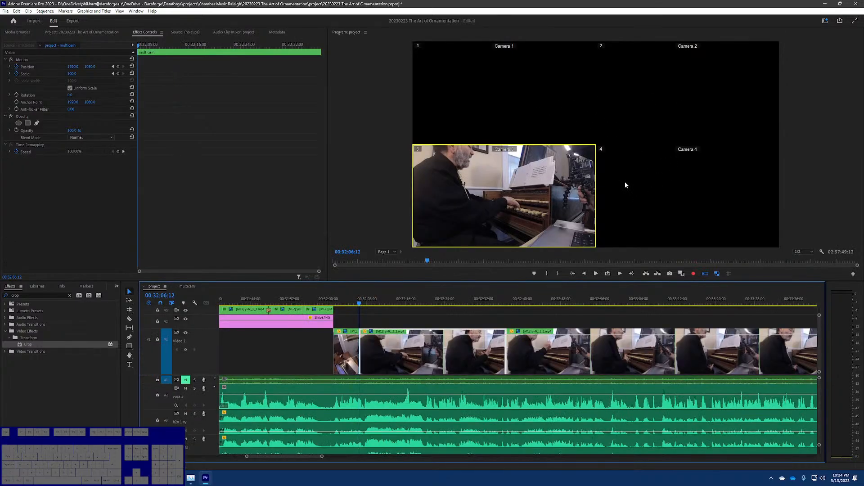
{"action": "left_click", "coordinate": [187, 286]}
{"action": "left_click", "coordinate": [185, 375]}
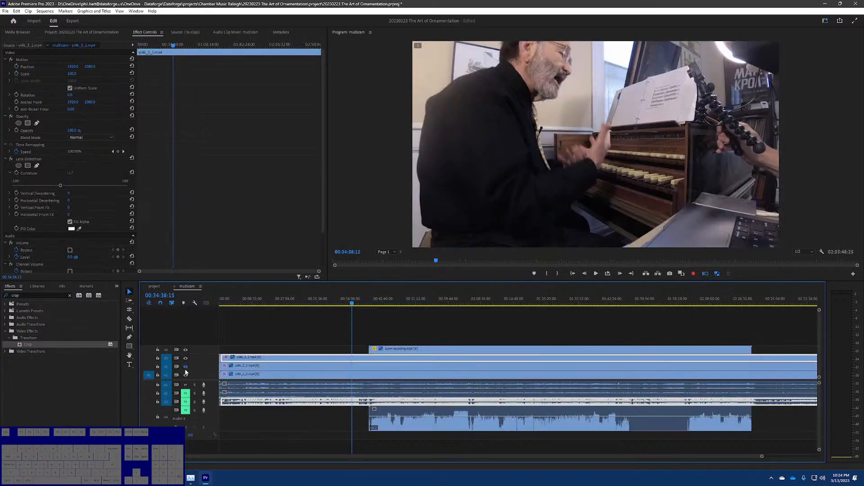
{"action": "left_click", "coordinate": [160, 286]}
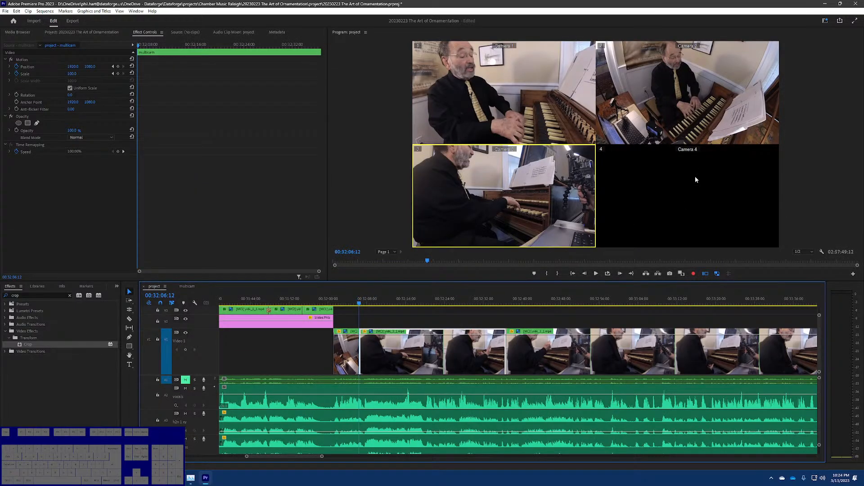
Step: Inspect the V3 camera footage in the multicam sequence at about 00:30:39:16 and 00:24:45:11
{"action": "left_click", "coordinate": [188, 287]}
{"action": "left_click_drag", "start_coordinate": [391, 299], "coordinate": [336, 306]}
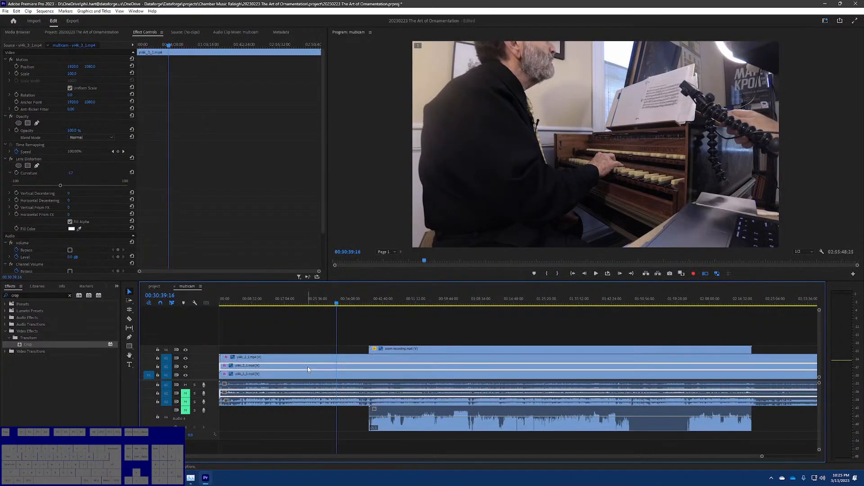
{"action": "left_click", "coordinate": [316, 358]}
{"action": "left_click", "coordinate": [313, 299]}
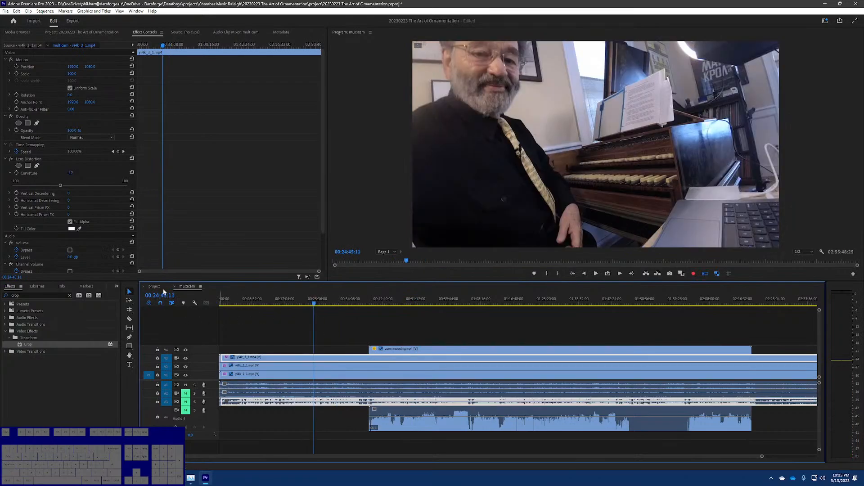
Step: Hide the V2 and V3 camera tracks in the multicam sequence and check the camera view in the project sequence
{"action": "left_click", "coordinate": [155, 287]}
{"action": "left_click", "coordinate": [186, 287]}
{"action": "left_click", "coordinate": [185, 358]}
{"action": "left_click", "coordinate": [186, 367]}
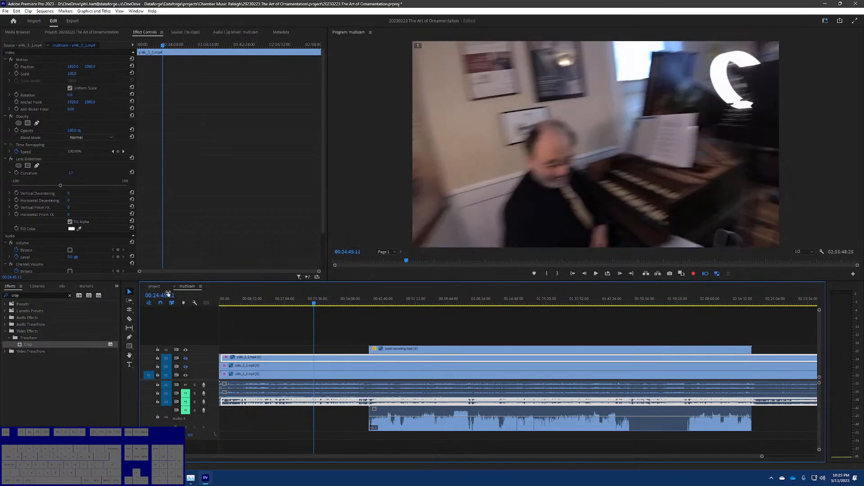
{"action": "left_click", "coordinate": [153, 287]}
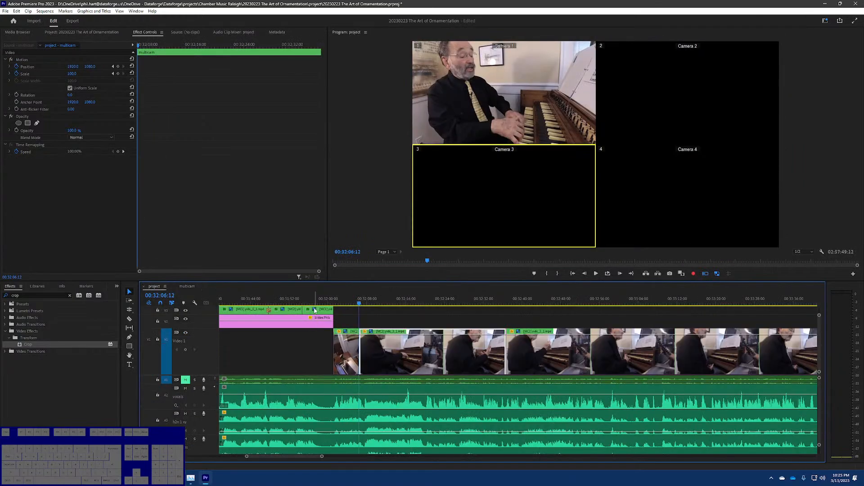
Step: Show the V2 and V3 camera tracks again and check the project sequence's camera view at 00:32:05:03
{"action": "left_click_drag", "start_coordinate": [320, 301], "coordinate": [353, 302]}
{"action": "left_click", "coordinate": [188, 287]}
{"action": "left_click", "coordinate": [185, 350]}
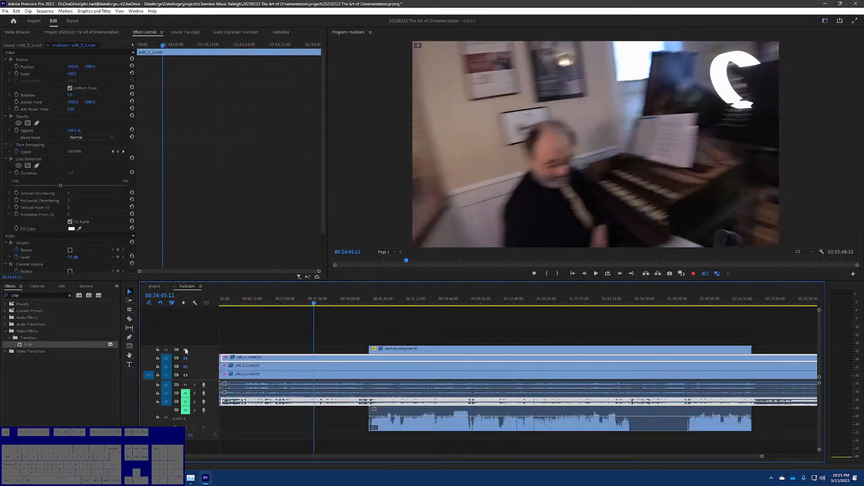
{"action": "left_click", "coordinate": [185, 358]}
{"action": "left_click", "coordinate": [156, 287]}
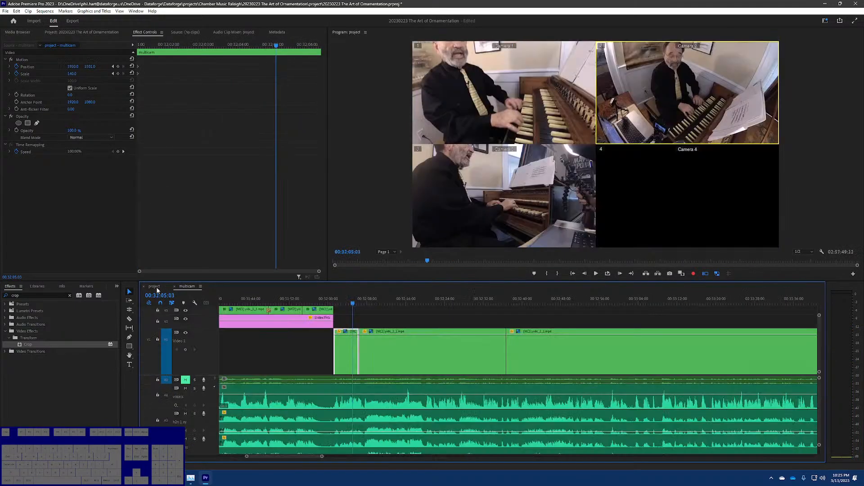
Step: Hide the V2 camera track during a replay to about 00:32:07:29, restore it, and go to 00:32:06:12 in the project sequence
{"action": "left_click", "coordinate": [187, 286]}
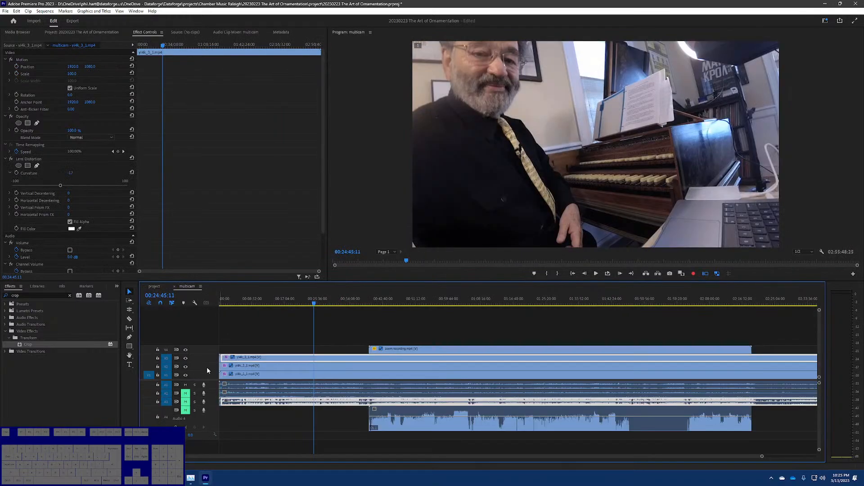
{"action": "left_click", "coordinate": [154, 286]}
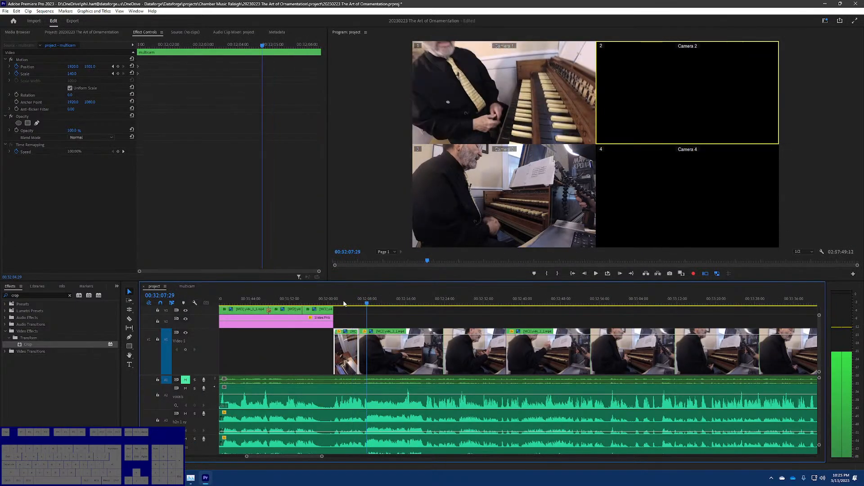
{"action": "left_click", "coordinate": [184, 287]}
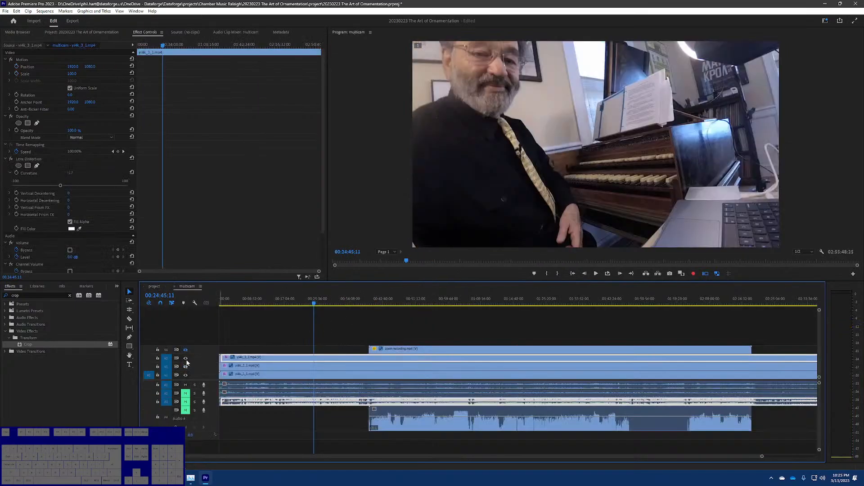
{"action": "left_click", "coordinate": [154, 287]}
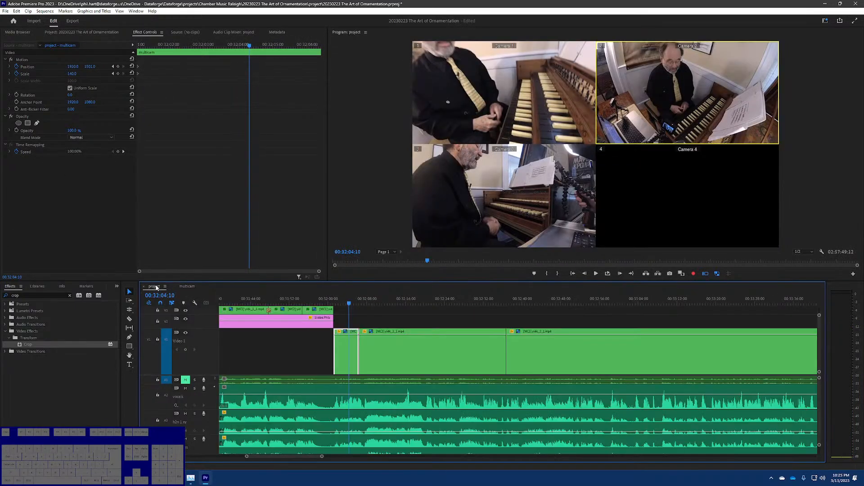
{"action": "left_click", "coordinate": [358, 298]}
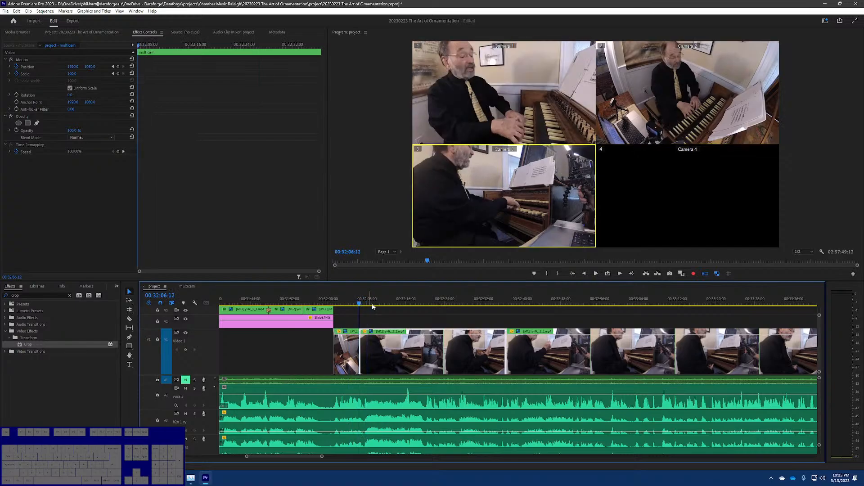
Step: Set the project sequence's out point at 00:32:01:03, where the slide section ends
{"action": "scroll", "coordinate": [359, 360], "scroll_direction": "down", "scroll_amount": 10, "text": "alt"}
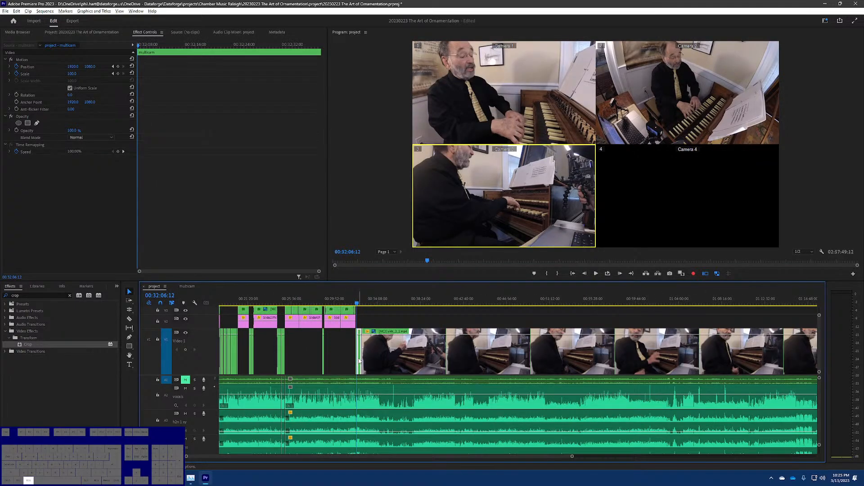
{"action": "scroll", "coordinate": [358, 360], "scroll_direction": "down", "scroll_amount": 2, "text": "alt"}
{"action": "scroll", "coordinate": [355, 307], "scroll_direction": "up", "scroll_amount": 6}
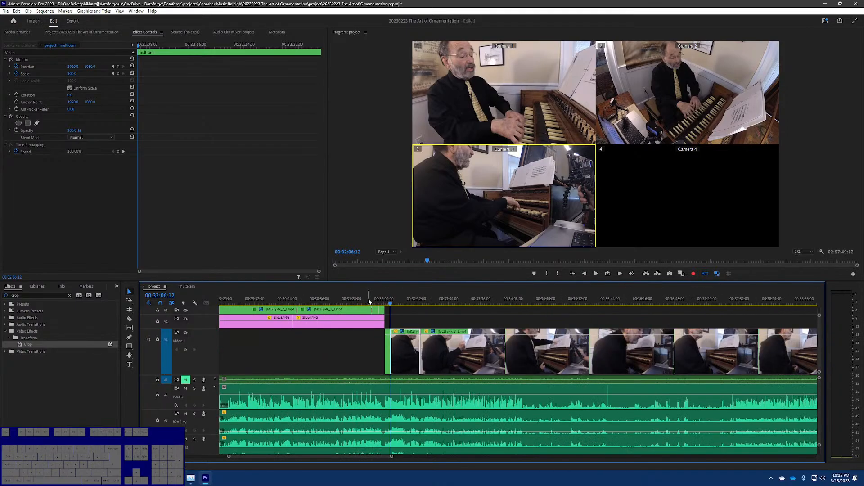
{"action": "left_click", "coordinate": [387, 302]}
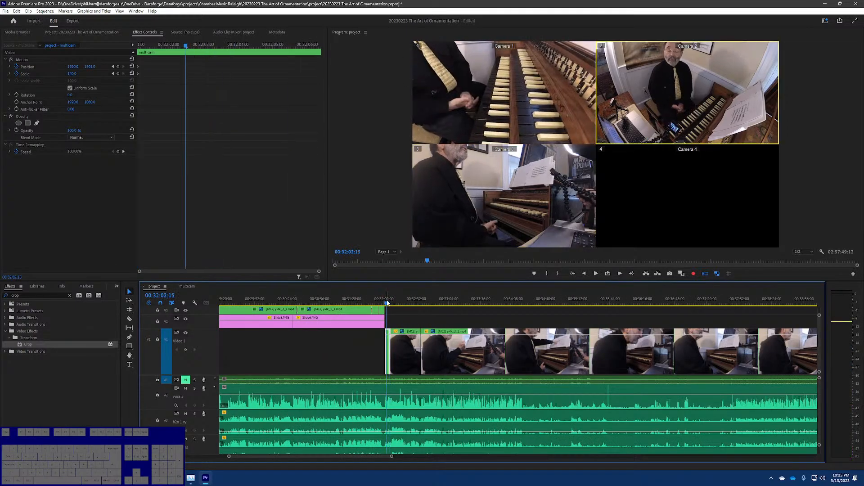
{"action": "key", "text": "Up"}
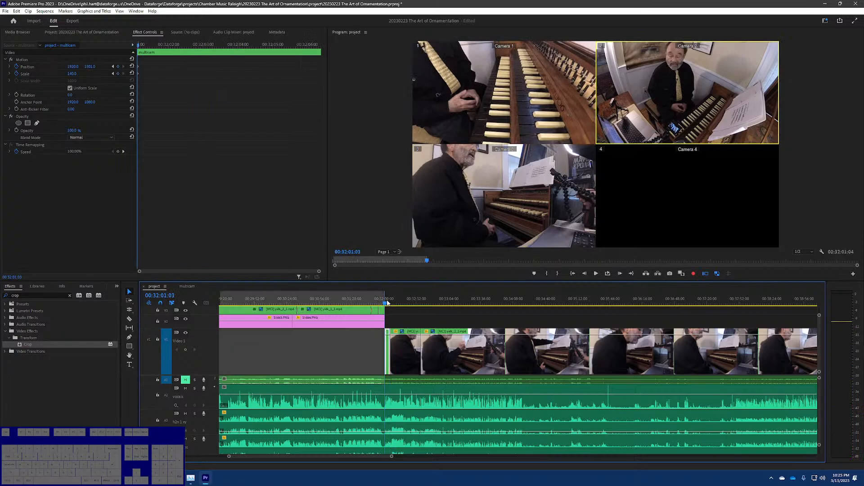
Step: Set the project sequence's in point at 00:18:06:21, at the start of the first slide
{"action": "scroll", "coordinate": [333, 365], "scroll_direction": "down", "scroll_amount": 5}
{"action": "scroll", "coordinate": [270, 333], "scroll_direction": "left", "scroll_amount": 10}
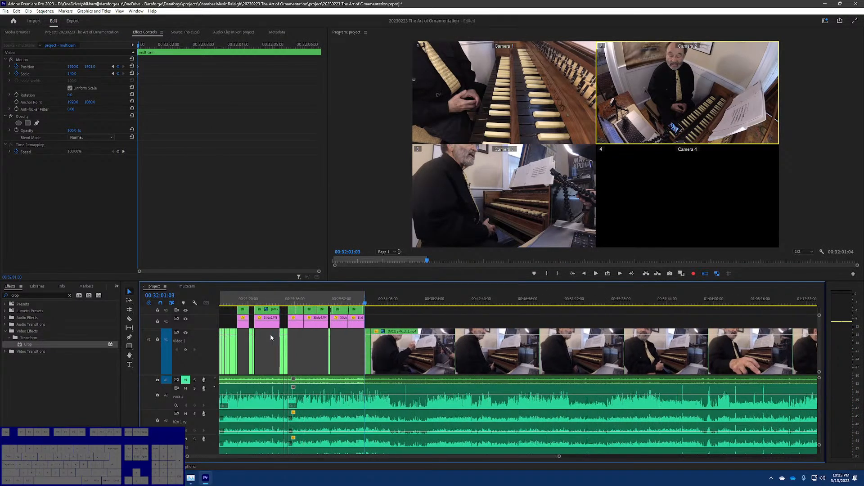
{"action": "scroll", "coordinate": [381, 339], "scroll_direction": "up", "scroll_amount": 6}
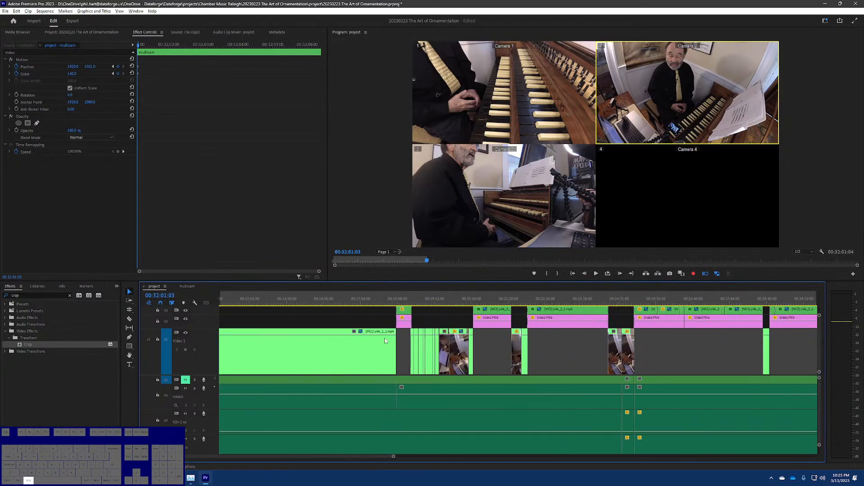
{"action": "left_click", "coordinate": [413, 304]}
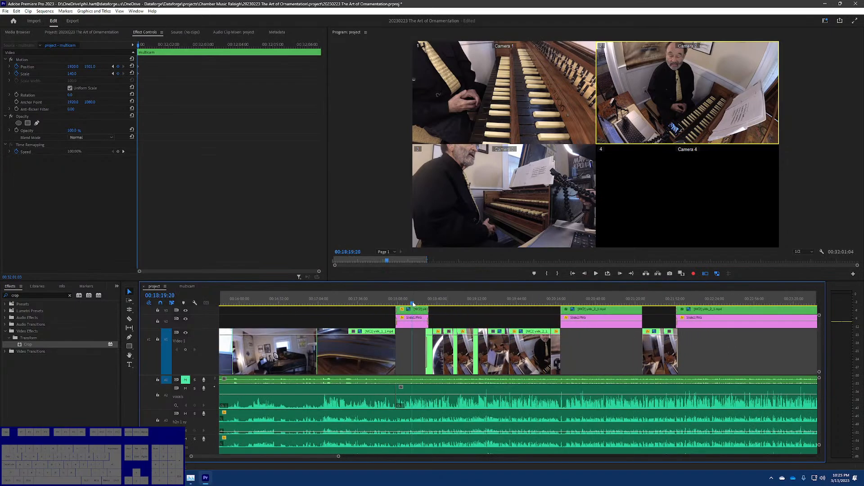
{"action": "key", "text": "Up"}
{"action": "key", "text": "i"}
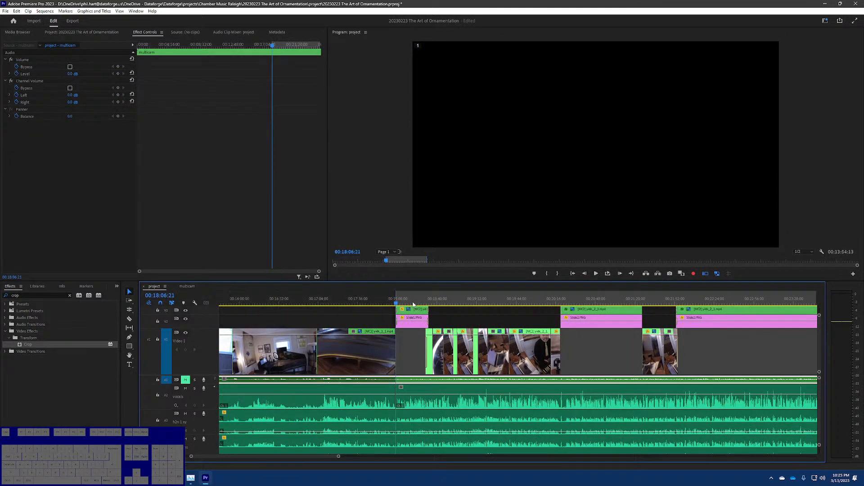
Step: Start a media export of the project sequence and browse its output location to the dataforge folder under Video Export
{"action": "left_click", "coordinate": [5, 11]}
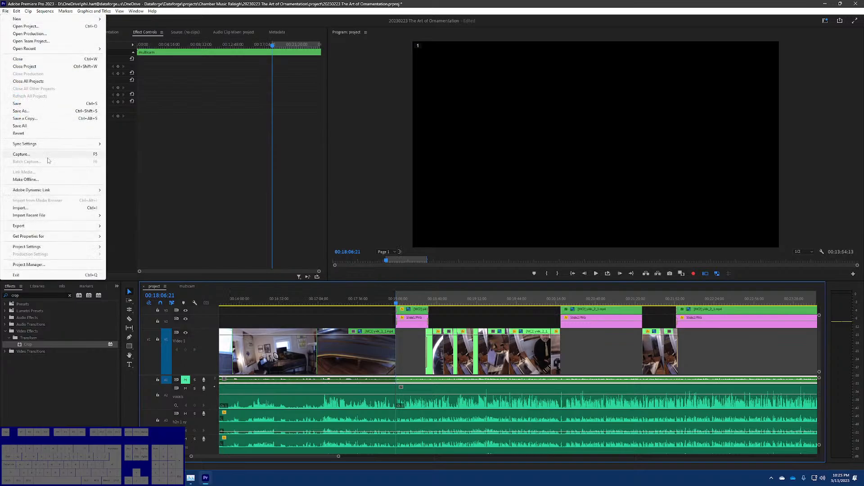
{"action": "mouse_move", "coordinate": [51, 225]}
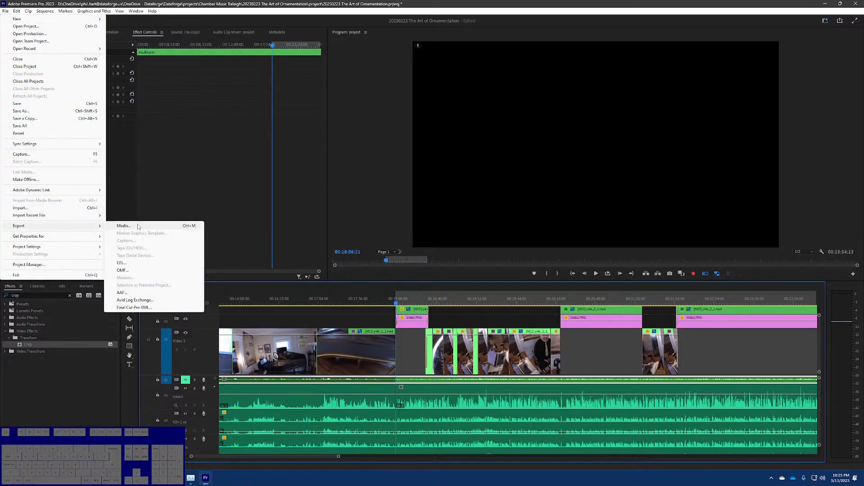
{"action": "left_click", "coordinate": [135, 226]}
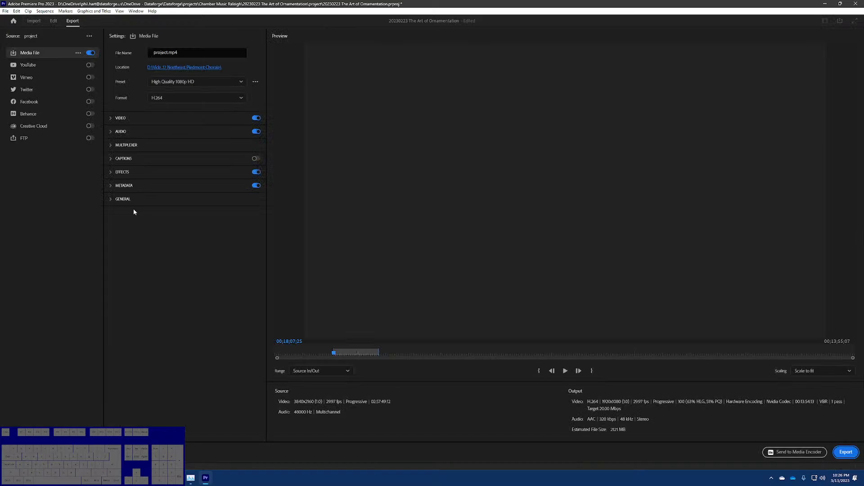
{"action": "left_click", "coordinate": [183, 66]}
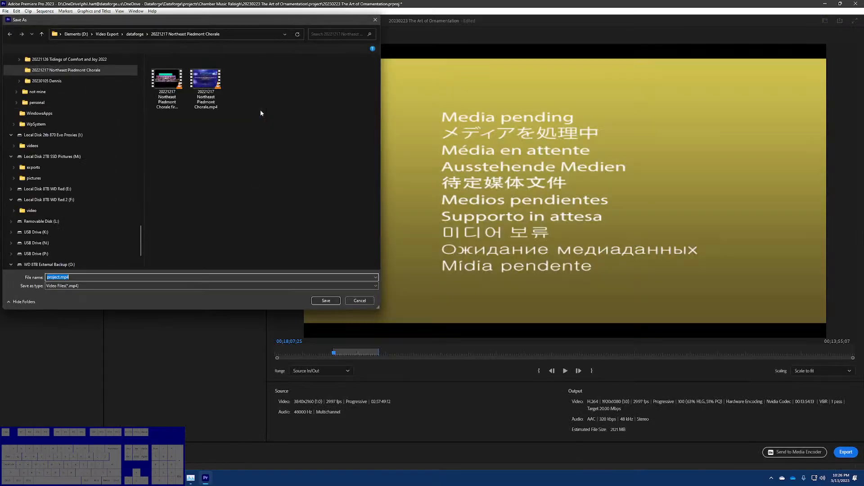
{"action": "left_click", "coordinate": [134, 34]}
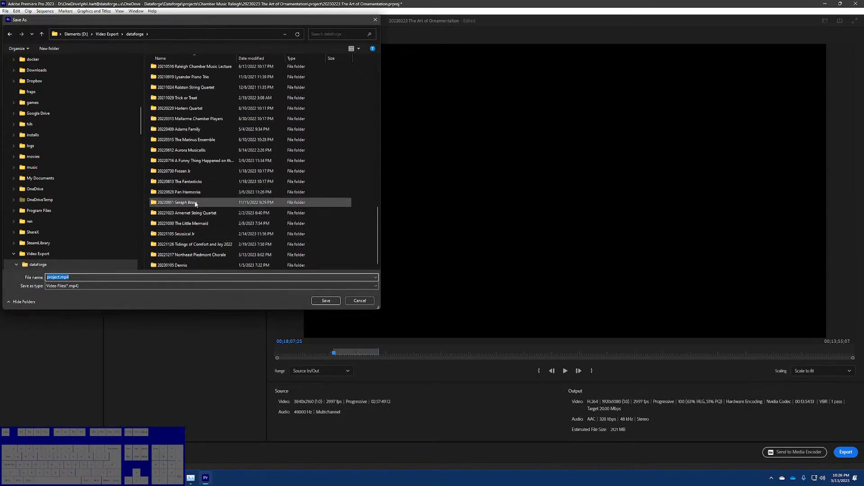
Step: Create a folder named 20230223 The Art of Ornamentation inside the dataforge export folder
{"action": "right_click", "coordinate": [339, 226]}
{"action": "mouse_move", "coordinate": [366, 305]}
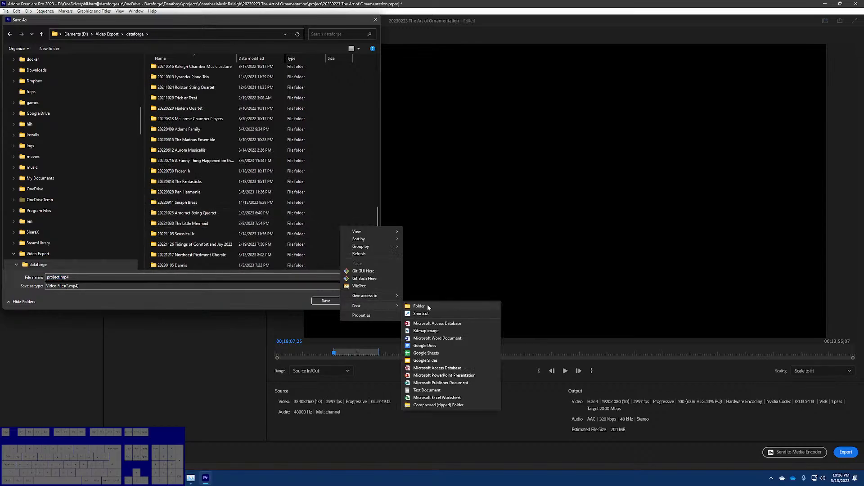
{"action": "left_click", "coordinate": [427, 304]}
{"action": "type", "text": "20230312"}
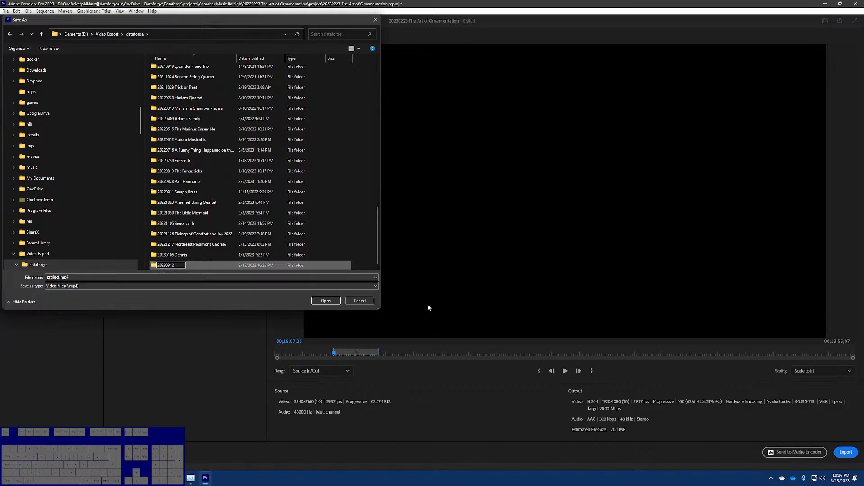
{"action": "key", "text": "BackSpace"}
{"action": "key", "text": "BackSpace"}
{"action": "key", "text": "BackSpace"}
{"action": "type", "text": "223 The Art of Ornamentation"}
{"action": "key", "text": "Return"}
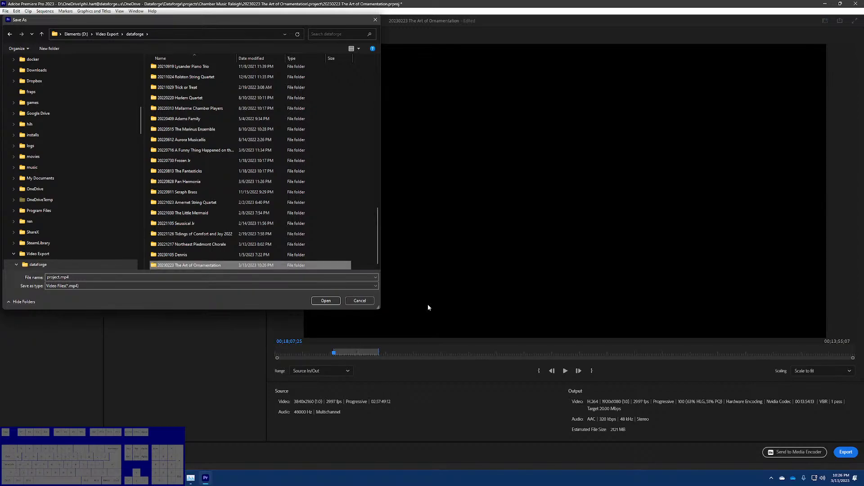
Step: Copy the new folder's name, open the folder, and set the export file name to 20230223 The Art of Ornamentation test 1
{"action": "key", "text": "F2"}
{"action": "key", "text": "ctrl+c"}
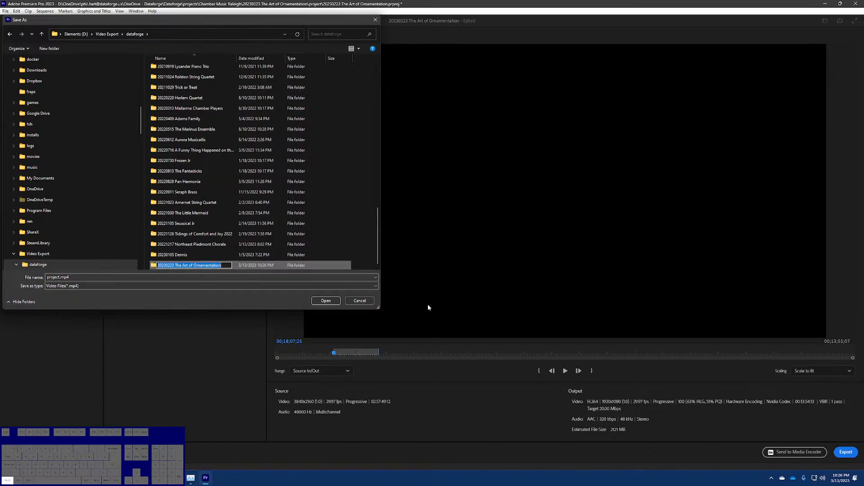
{"action": "key", "text": "Return"}
{"action": "key", "text": "Return"}
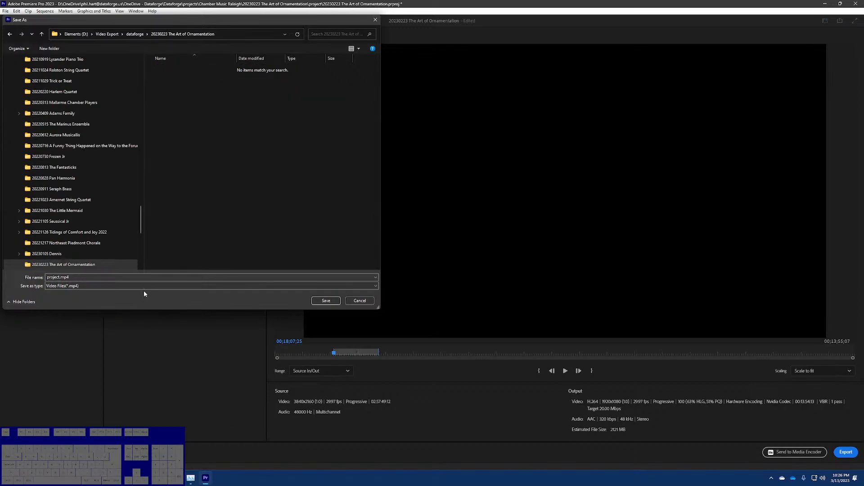
{"action": "left_click", "coordinate": [150, 278]}
{"action": "key", "text": "ctrl+v"}
{"action": "type", "text": "test 1"}
{"action": "key", "text": "Return"}
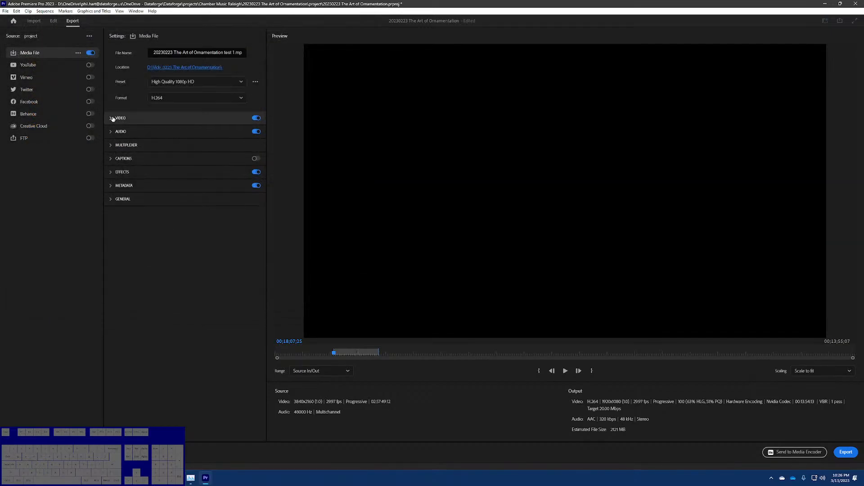
Step: Enable Use Maximum Render Quality in the export's additional video settings
{"action": "left_click", "coordinate": [208, 119]}
{"action": "left_click", "coordinate": [122, 243]}
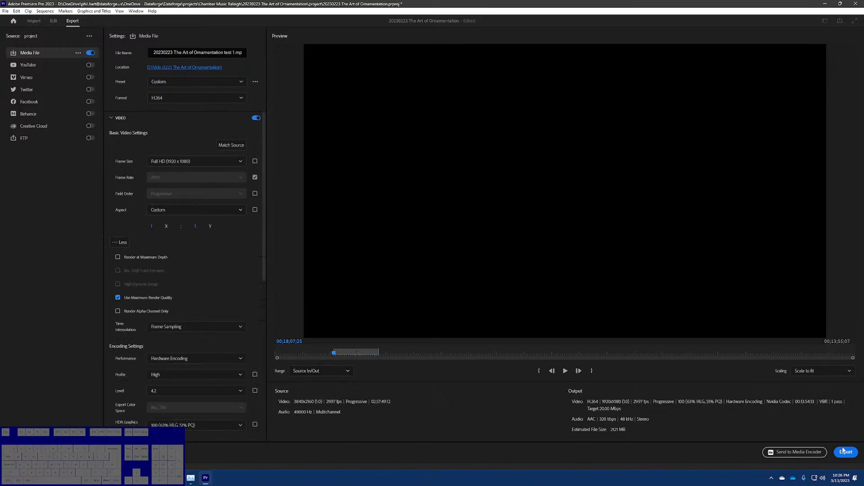
Step: Send the export to Adobe Media Encoder and start encoding the queue
{"action": "left_click", "coordinate": [816, 452]}
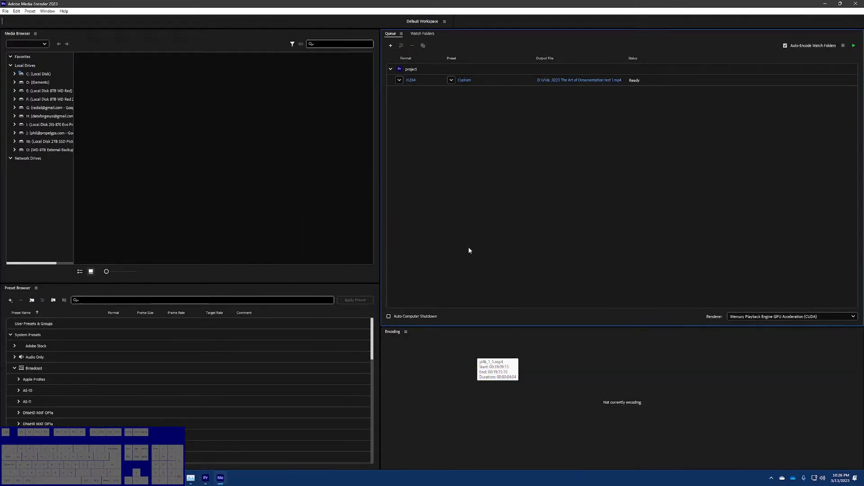
{"action": "left_click", "coordinate": [853, 46]}
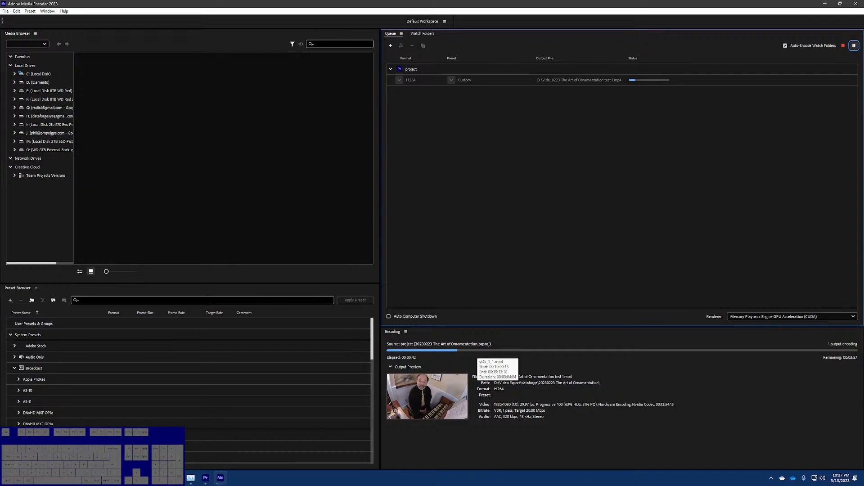
{"action": "left_click", "coordinate": [161, 478]}
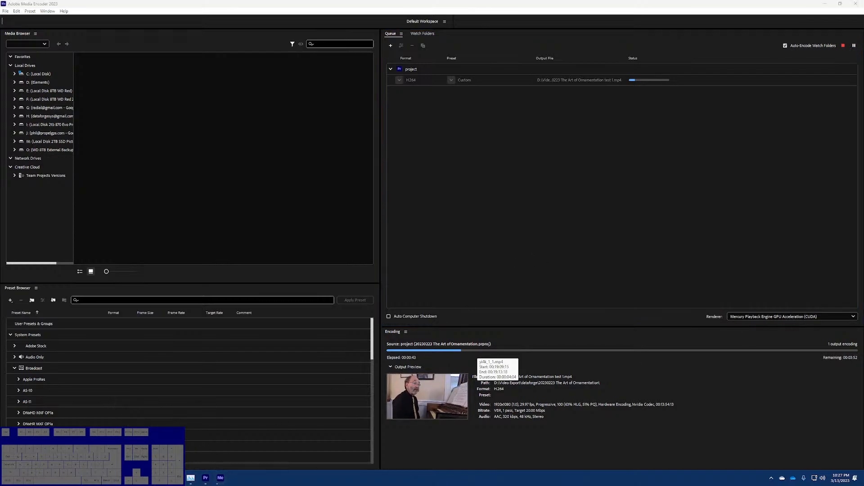